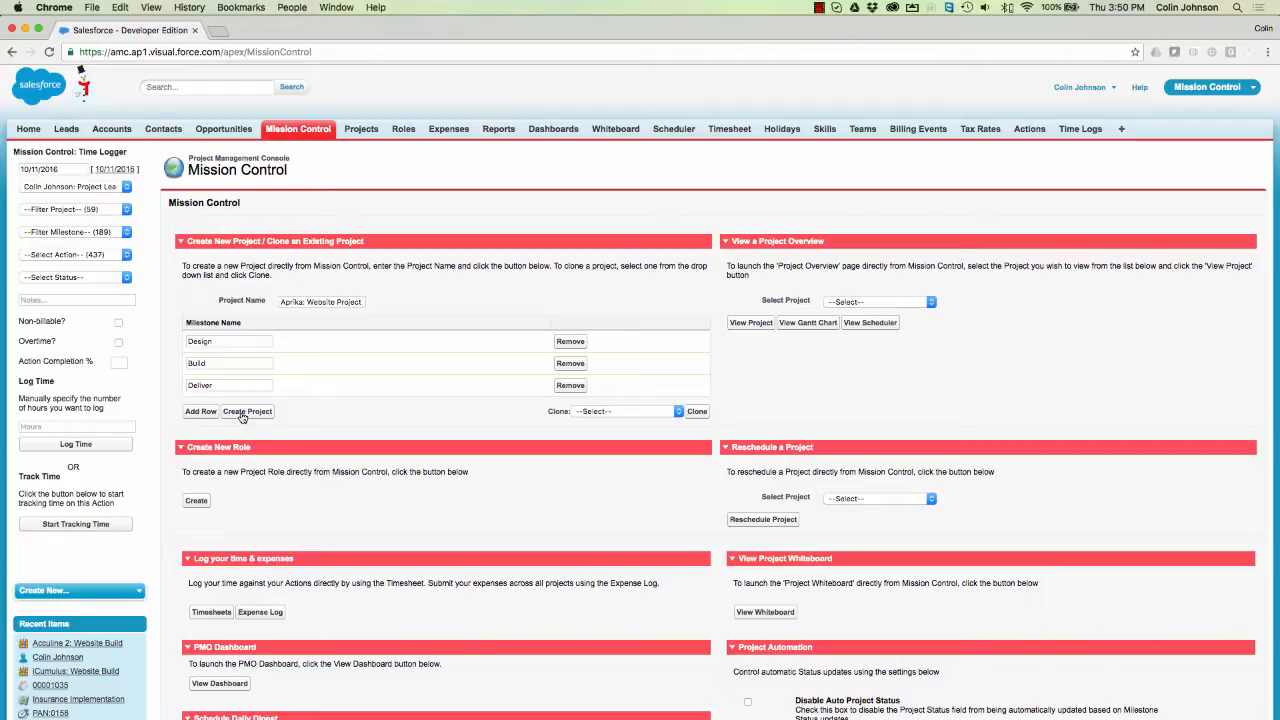
# - Start a new project with status Planned, category Active and no sub category
pyautogui.click(246, 411)
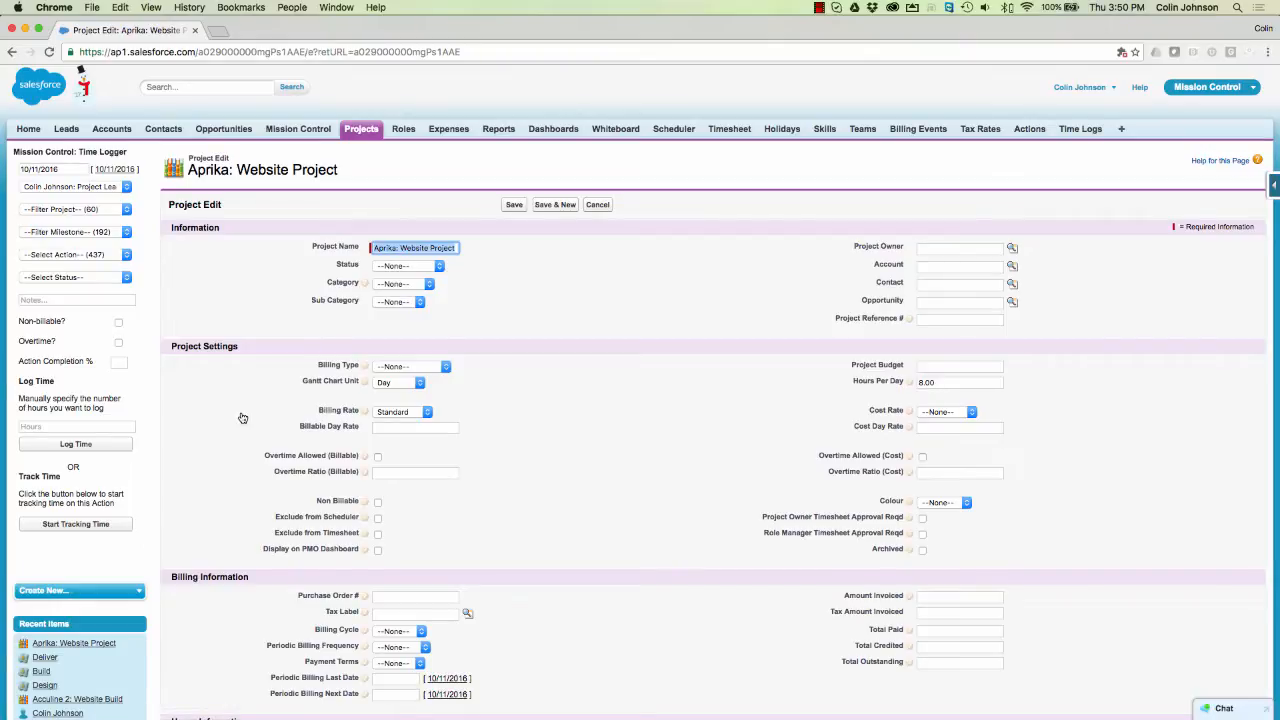
pyautogui.click(404, 268)
pyautogui.click(403, 276)
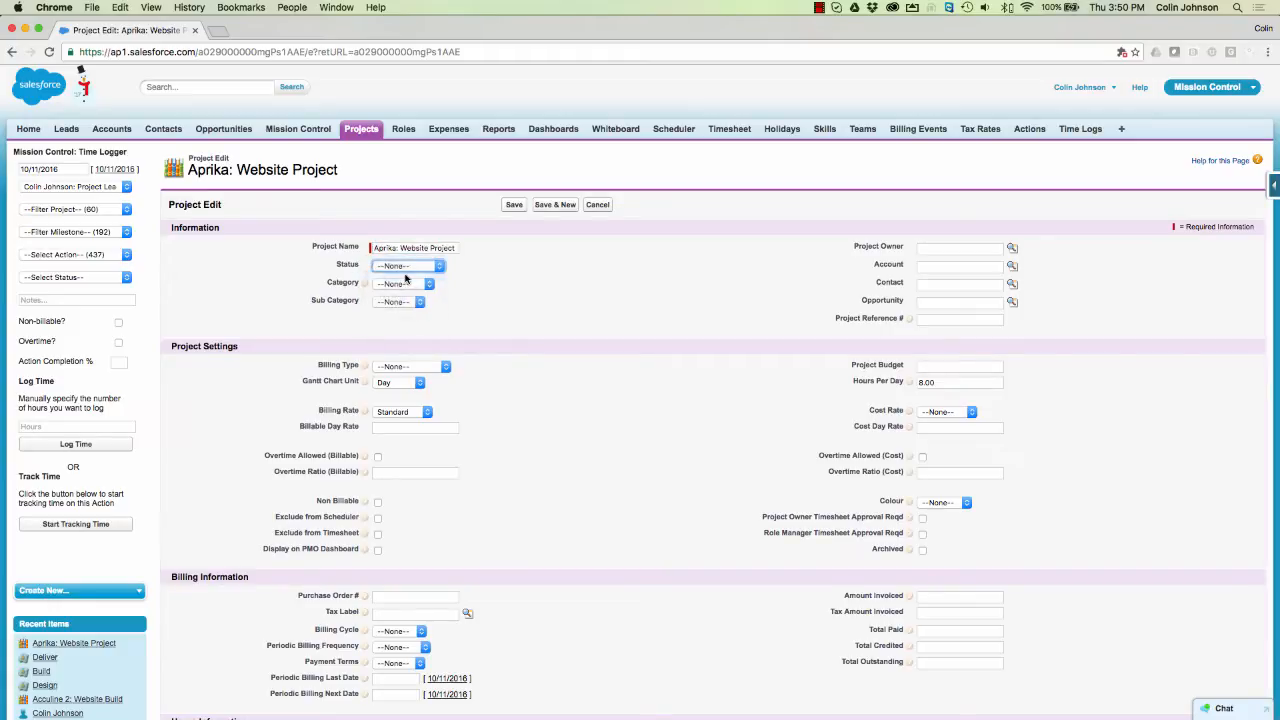
pyautogui.click(419, 287)
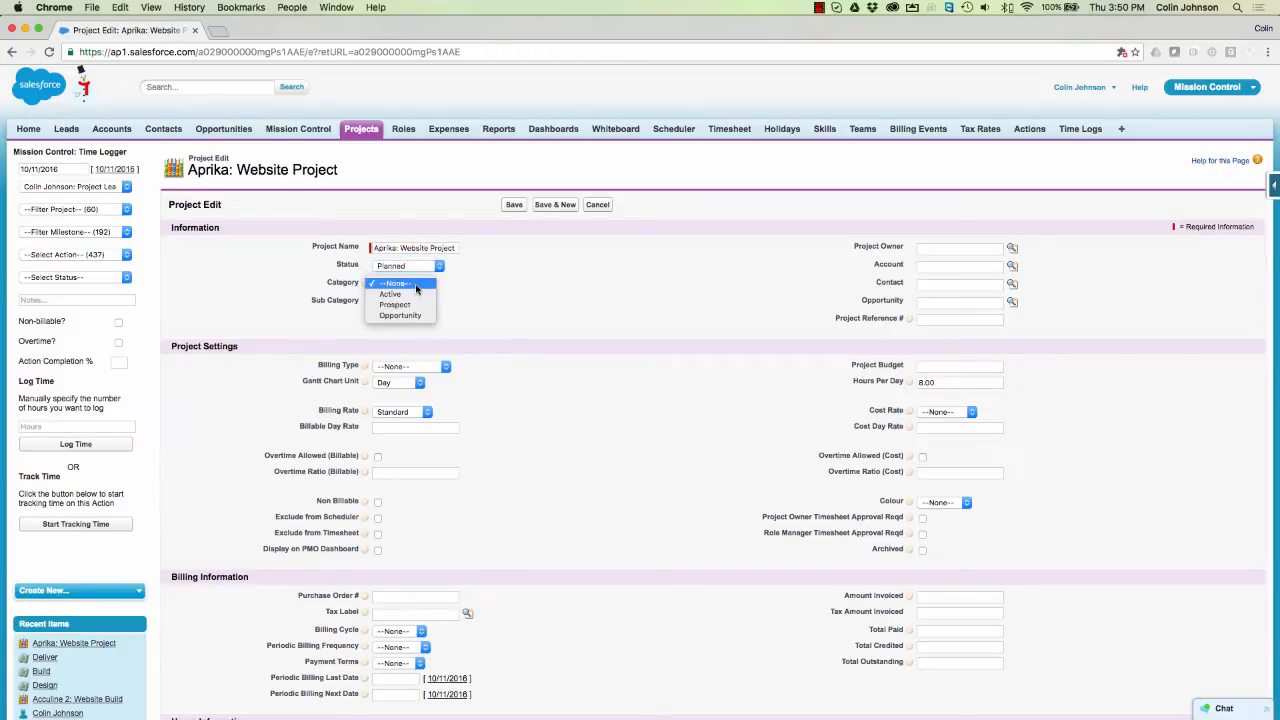
pyautogui.click(415, 296)
pyautogui.click(405, 301)
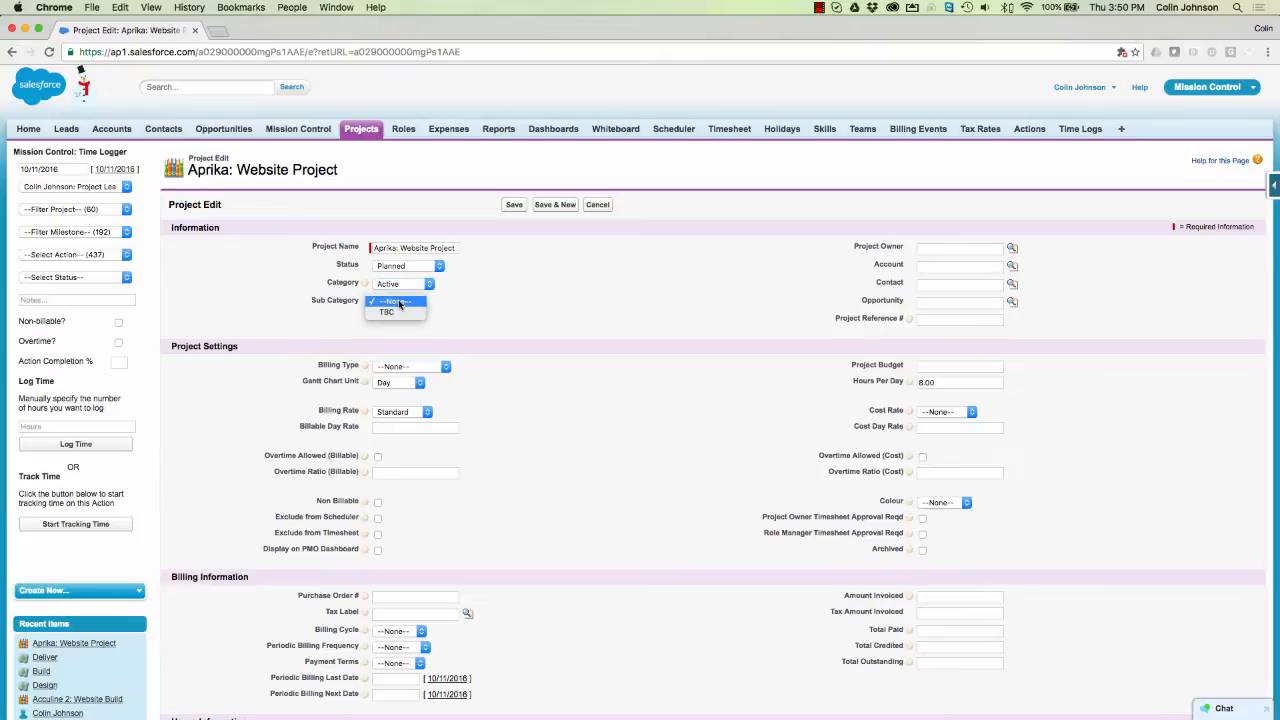
pyautogui.click(584, 301)
# - Assign the project owner by searching for the user in the Project Owner lookup
pyautogui.click(938, 247)
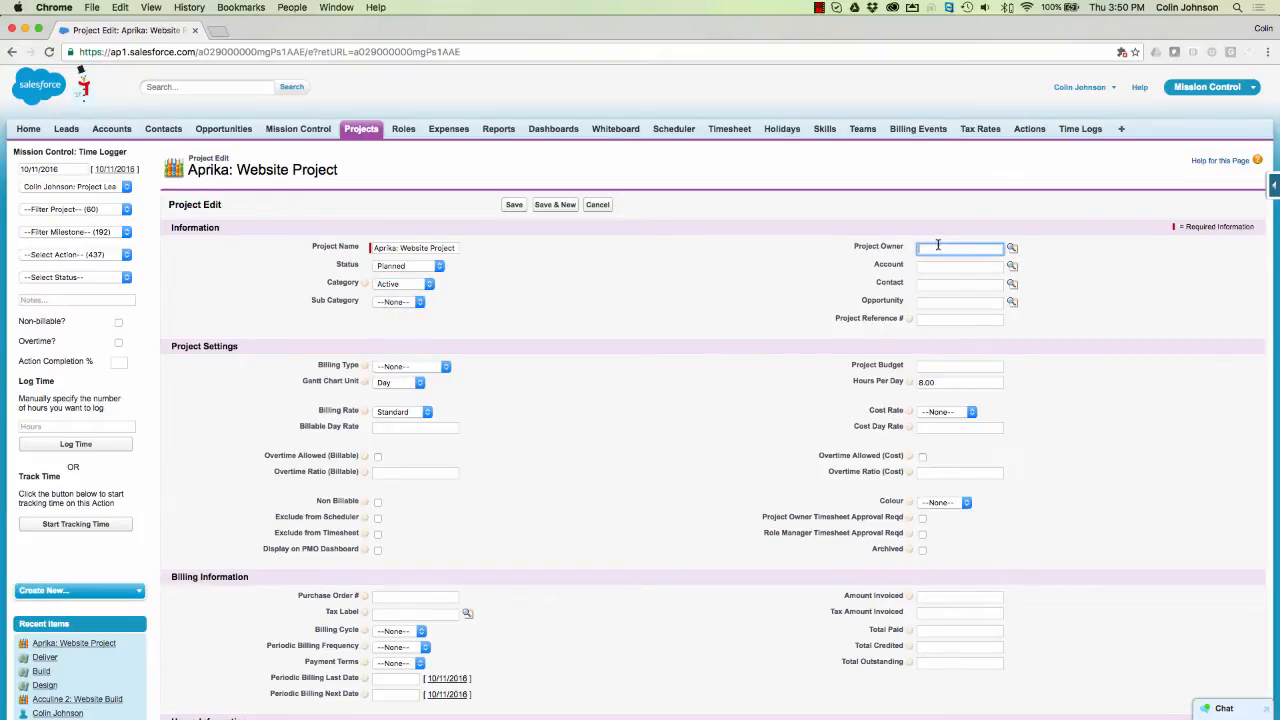
pyautogui.write('colin')
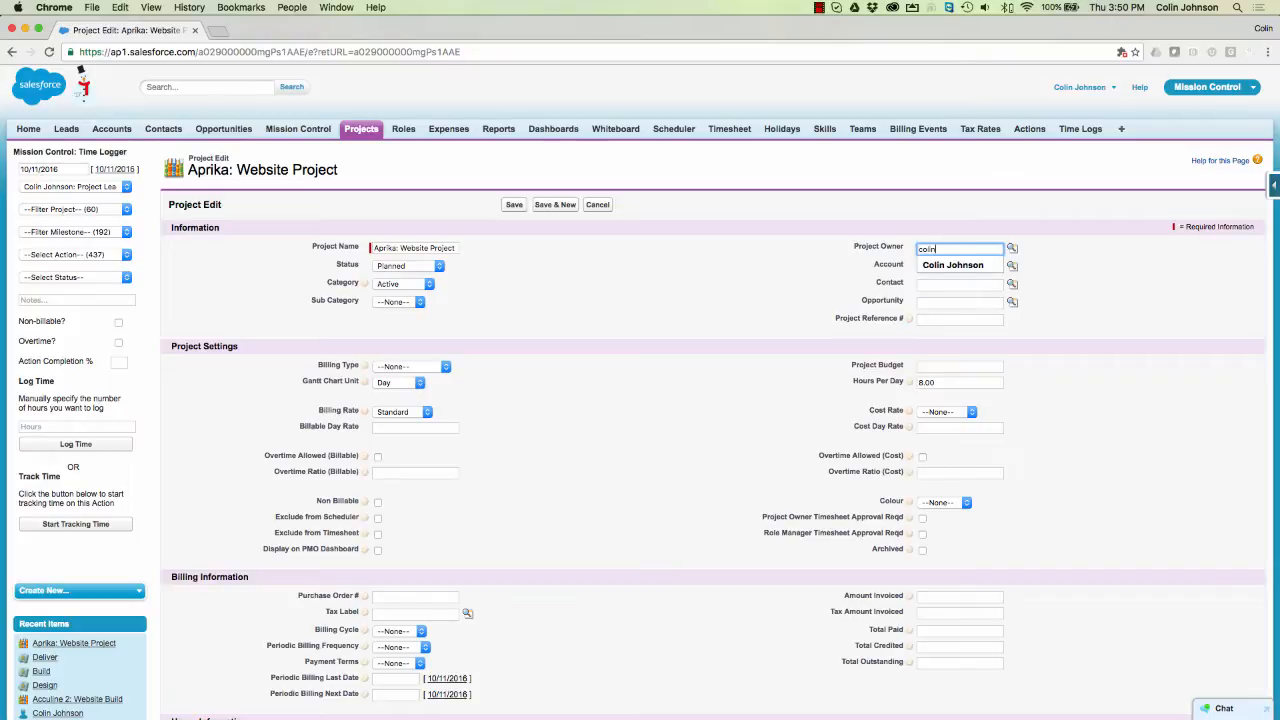
pyautogui.click(952, 265)
pyautogui.click(1012, 249)
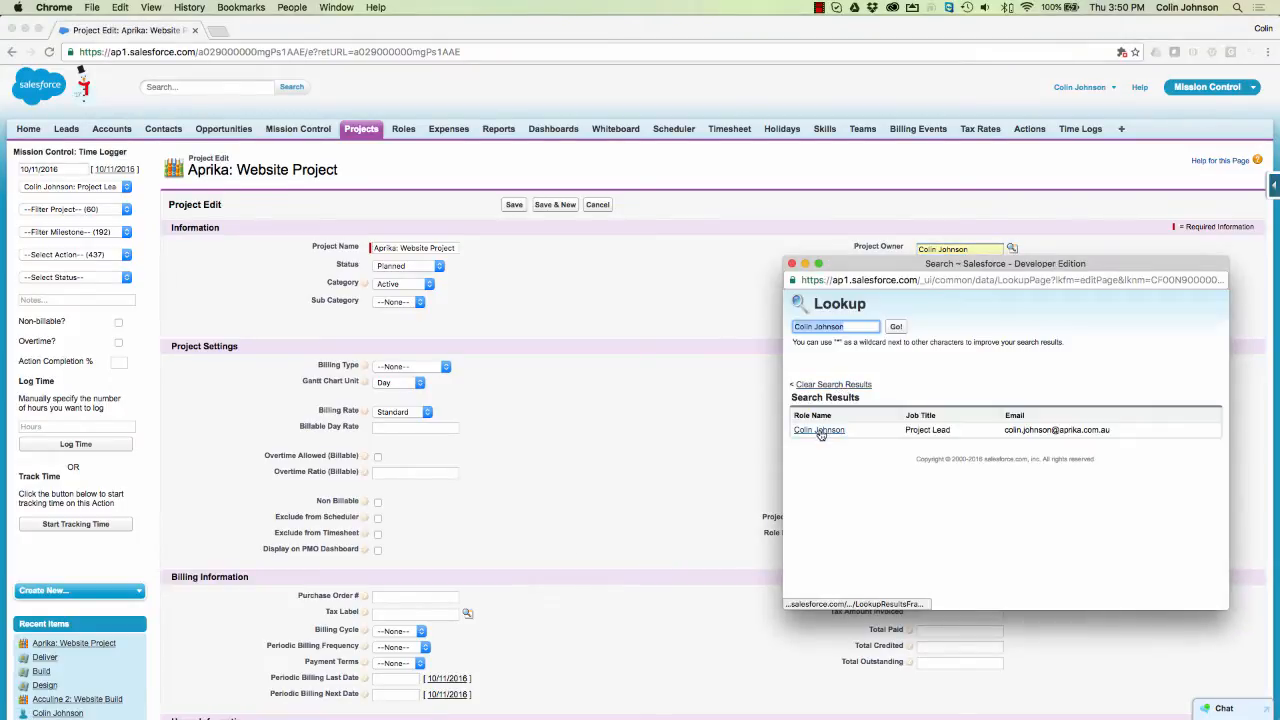
pyautogui.click(822, 434)
# - Link the project to the DPL Logistics account and its contact person
pyautogui.click(919, 265)
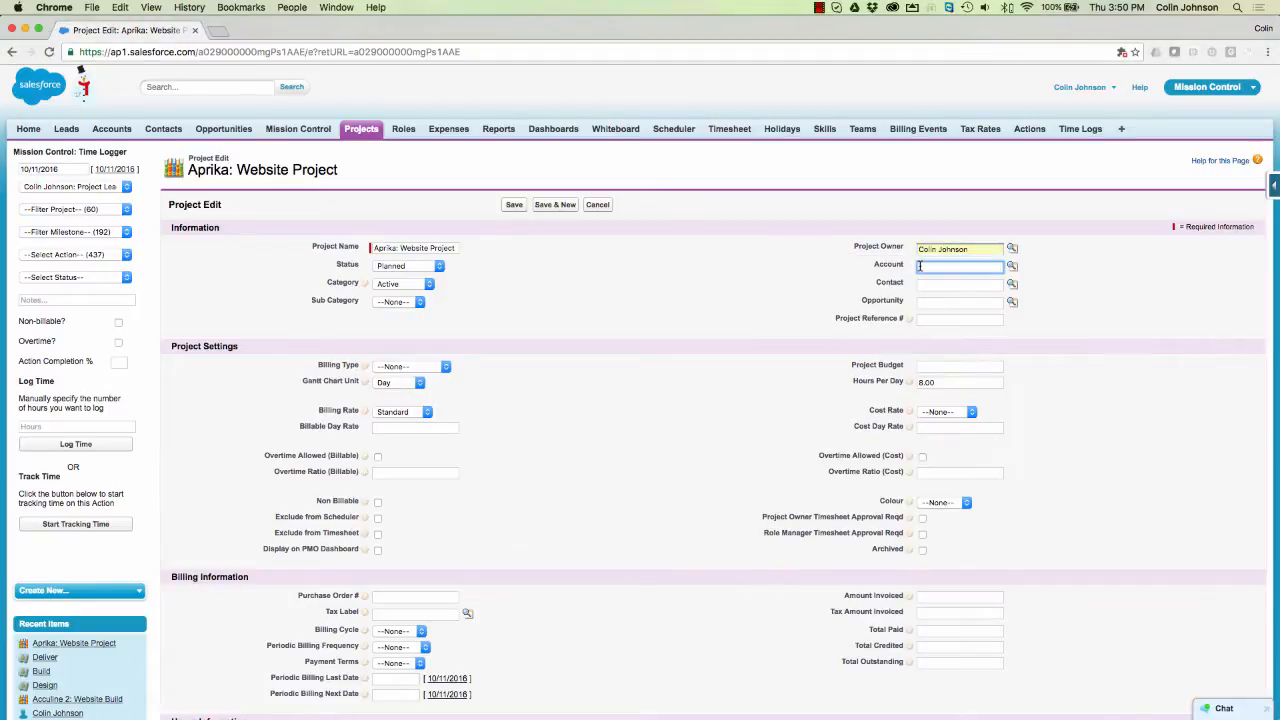
pyautogui.write('dp')
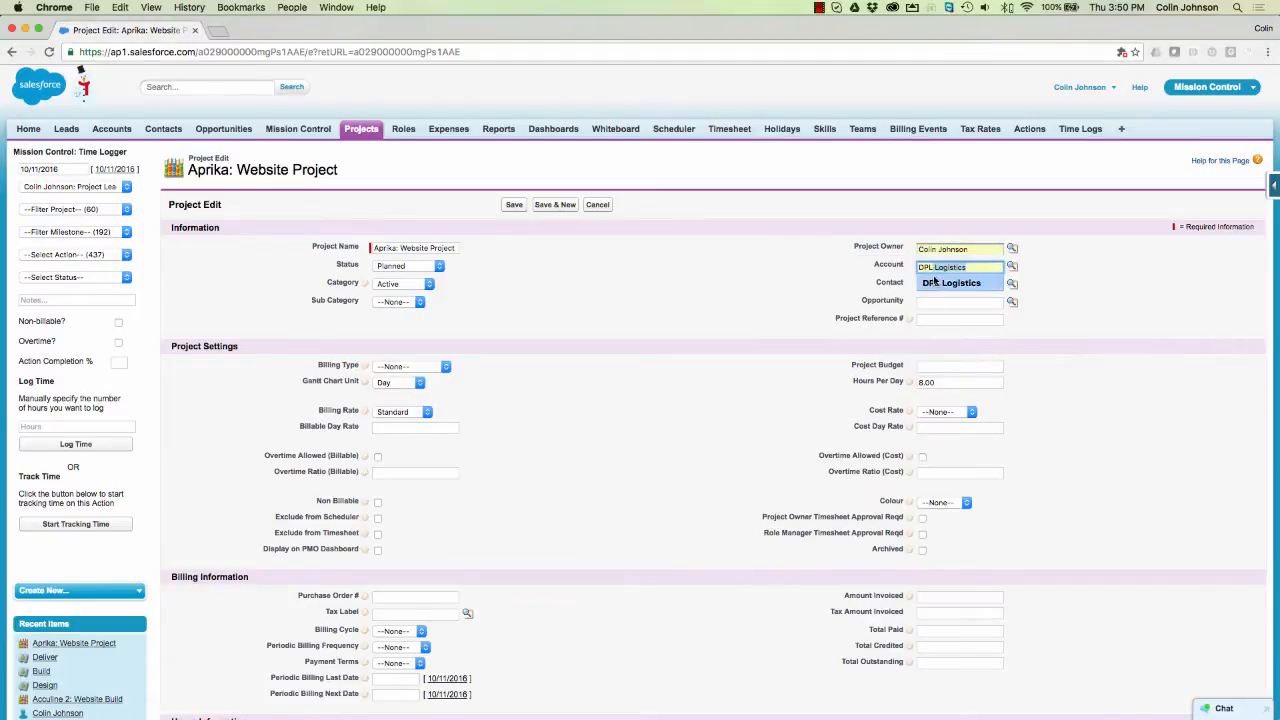
pyautogui.click(941, 282)
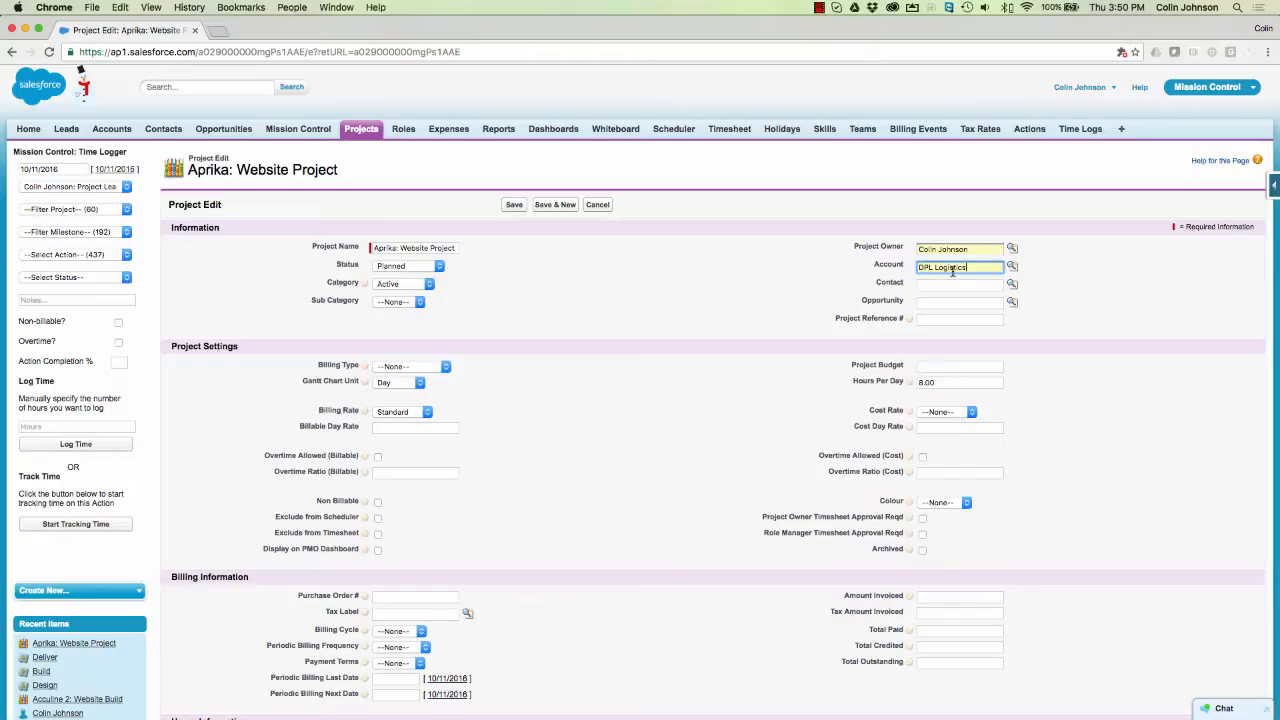
pyautogui.click(928, 284)
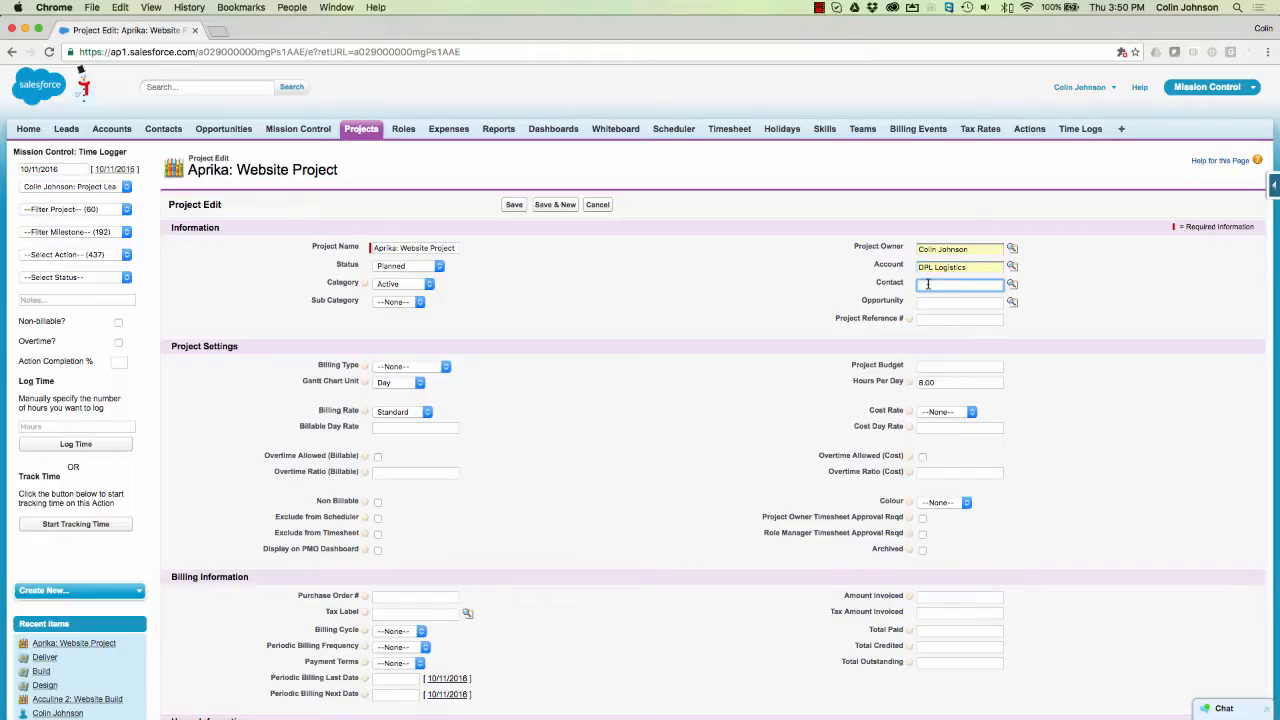
pyautogui.write('jere')
pyautogui.press('Down')
pyautogui.press('Return')
# - Set the opportunity to iDrop Software Development and the project reference to DPL005
pyautogui.press('Tab')
pyautogui.press('Tab')
pyautogui.write('i')
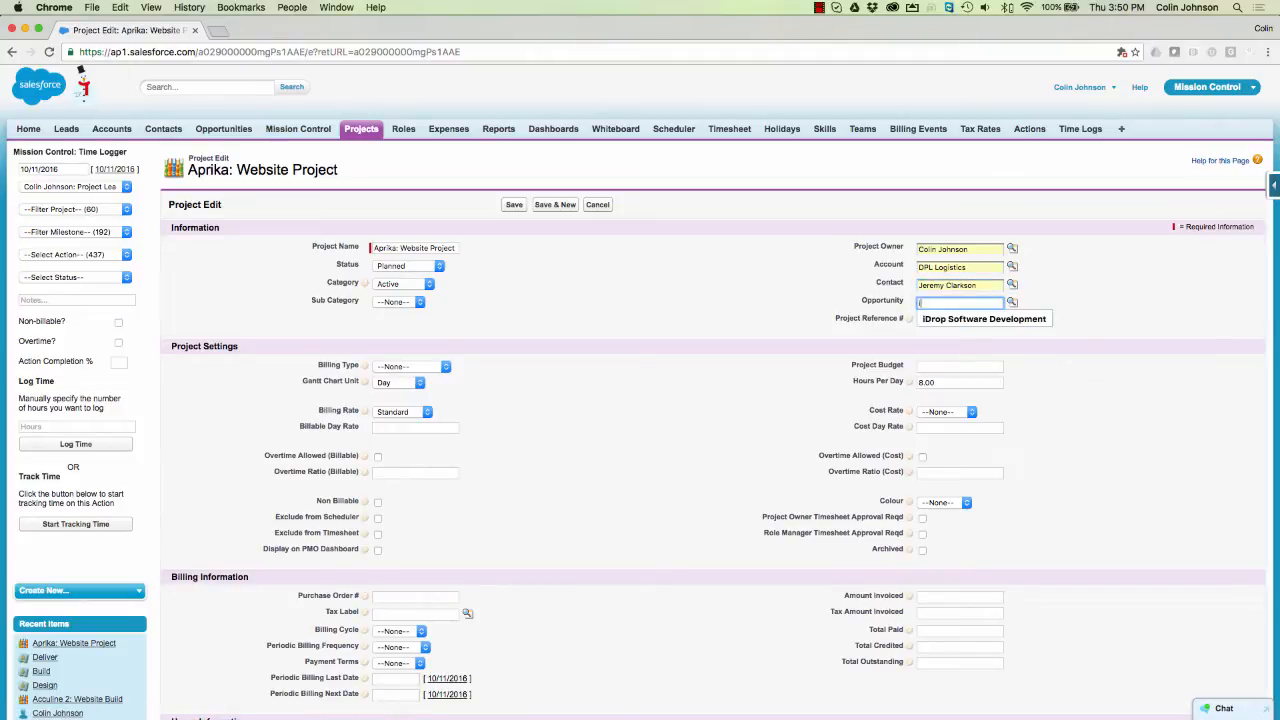
pyautogui.click(962, 318)
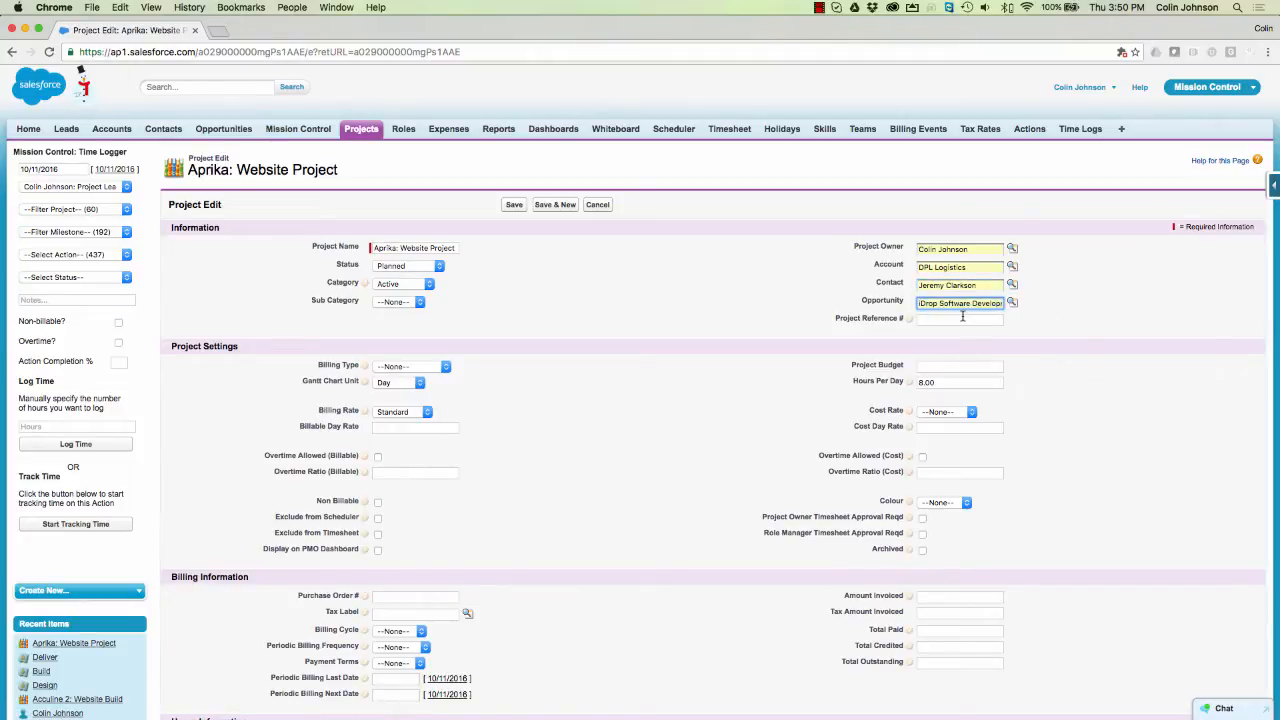
pyautogui.click(1012, 303)
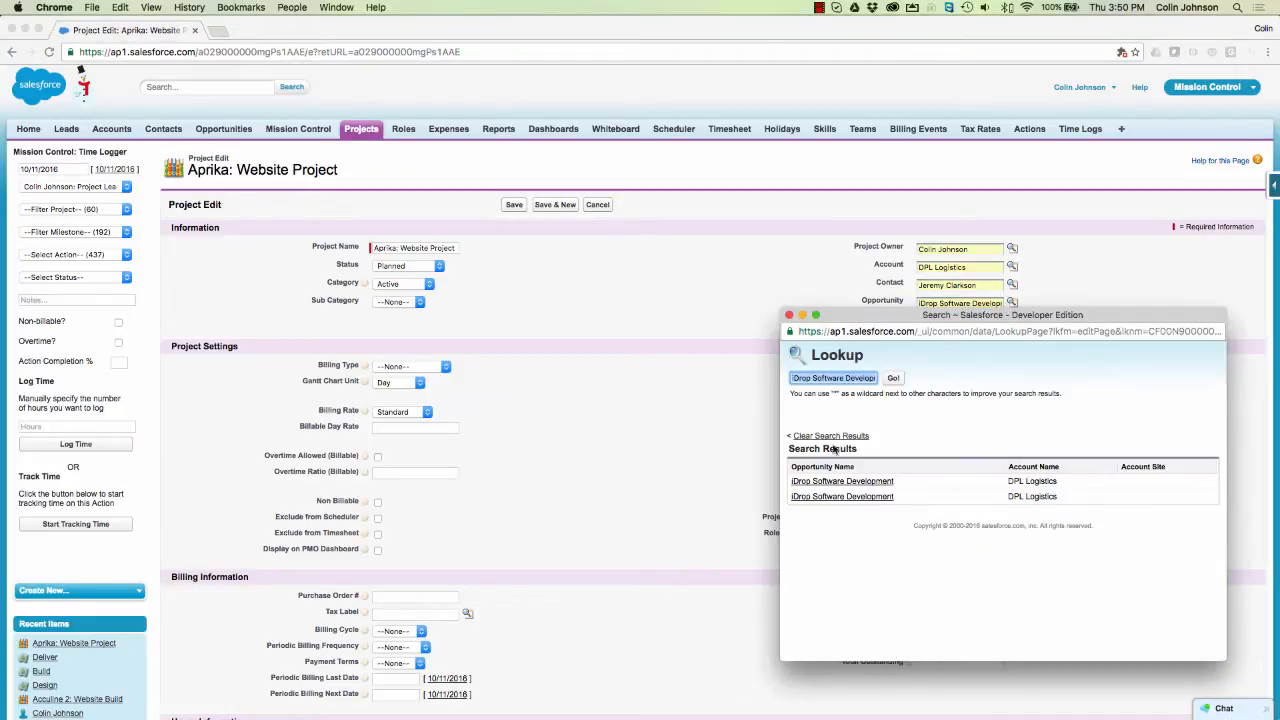
pyautogui.click(825, 481)
pyautogui.click(936, 319)
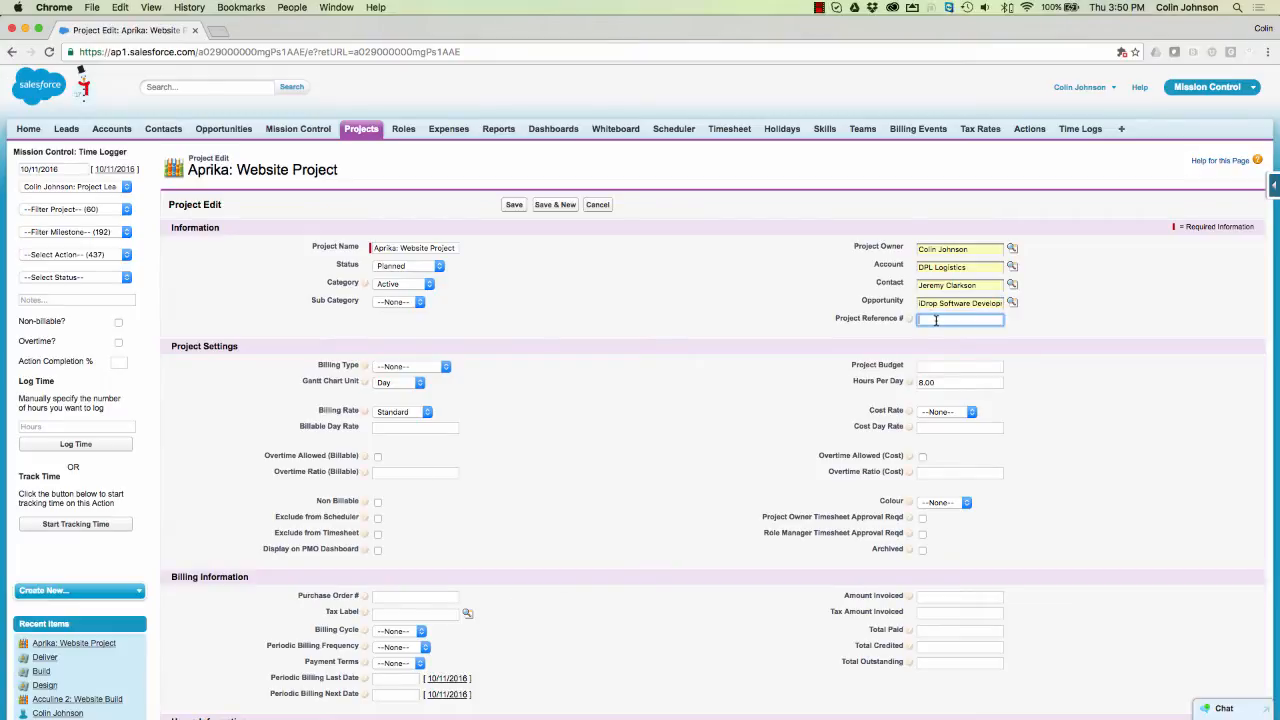
pyautogui.write('DPL00')
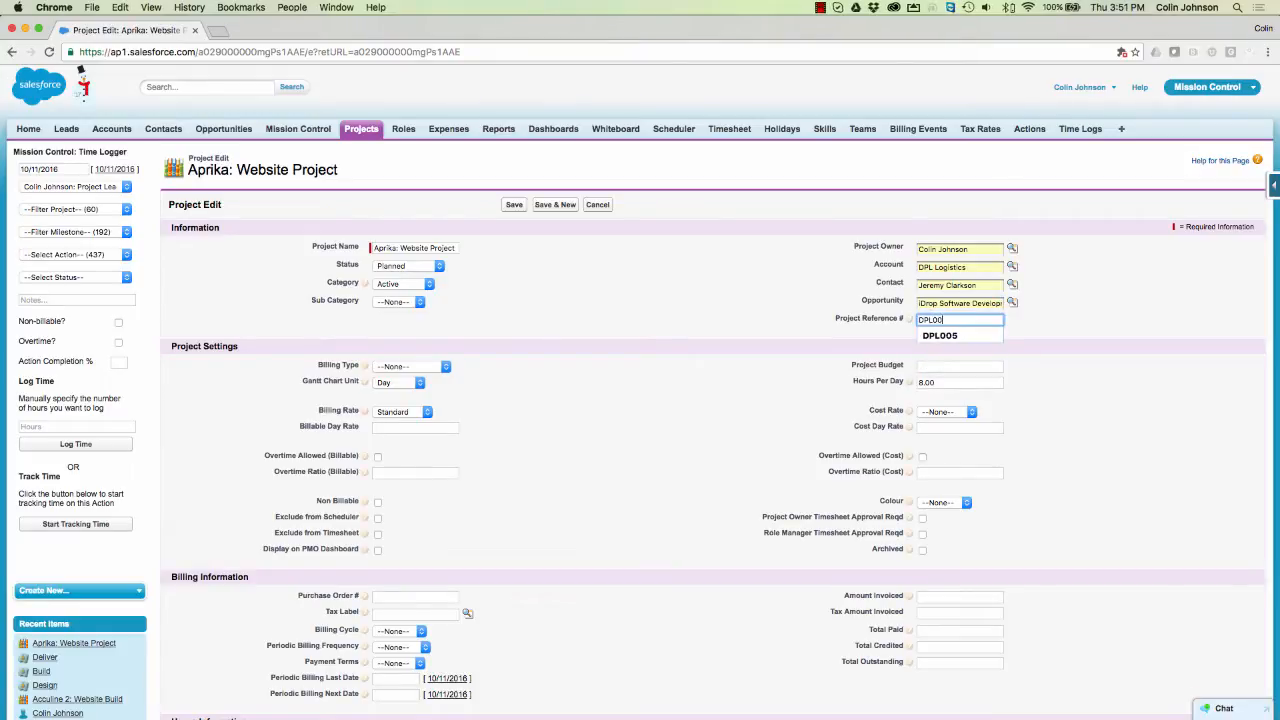
pyautogui.write('5')
pyautogui.click(816, 323)
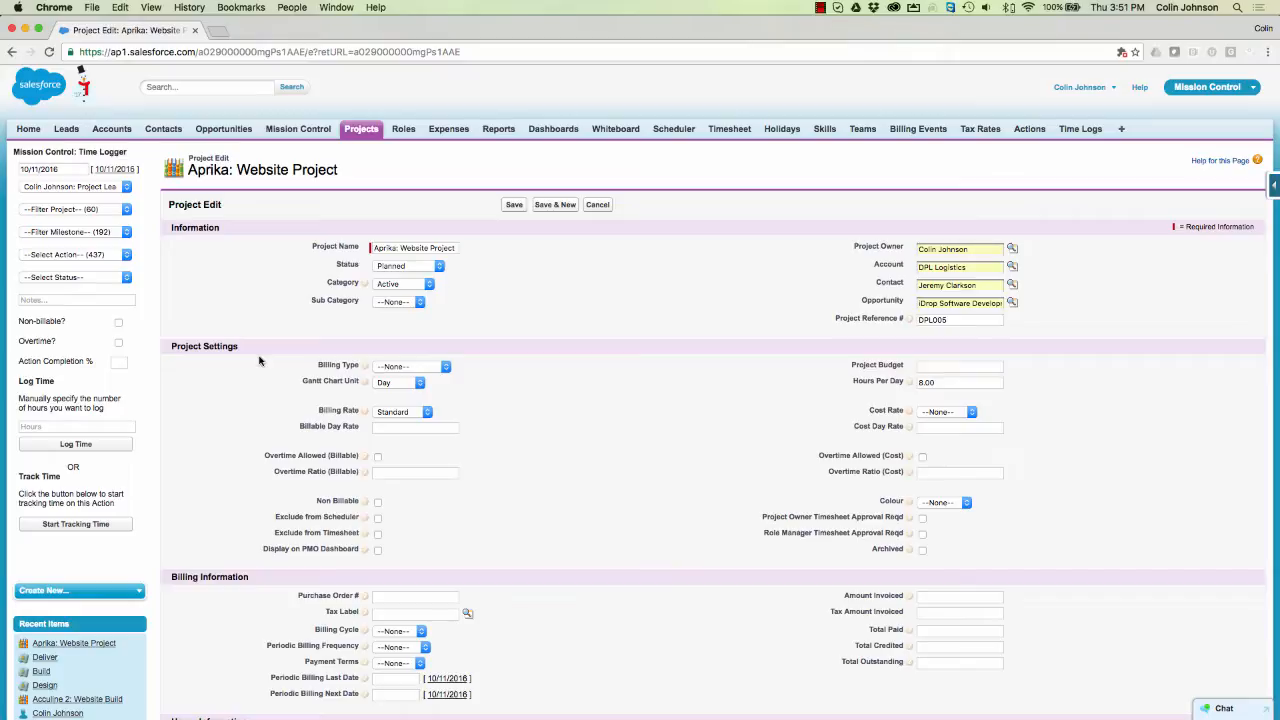
# - Choose Fixed Price billing and enter a 6000 project budget
pyautogui.click(430, 371)
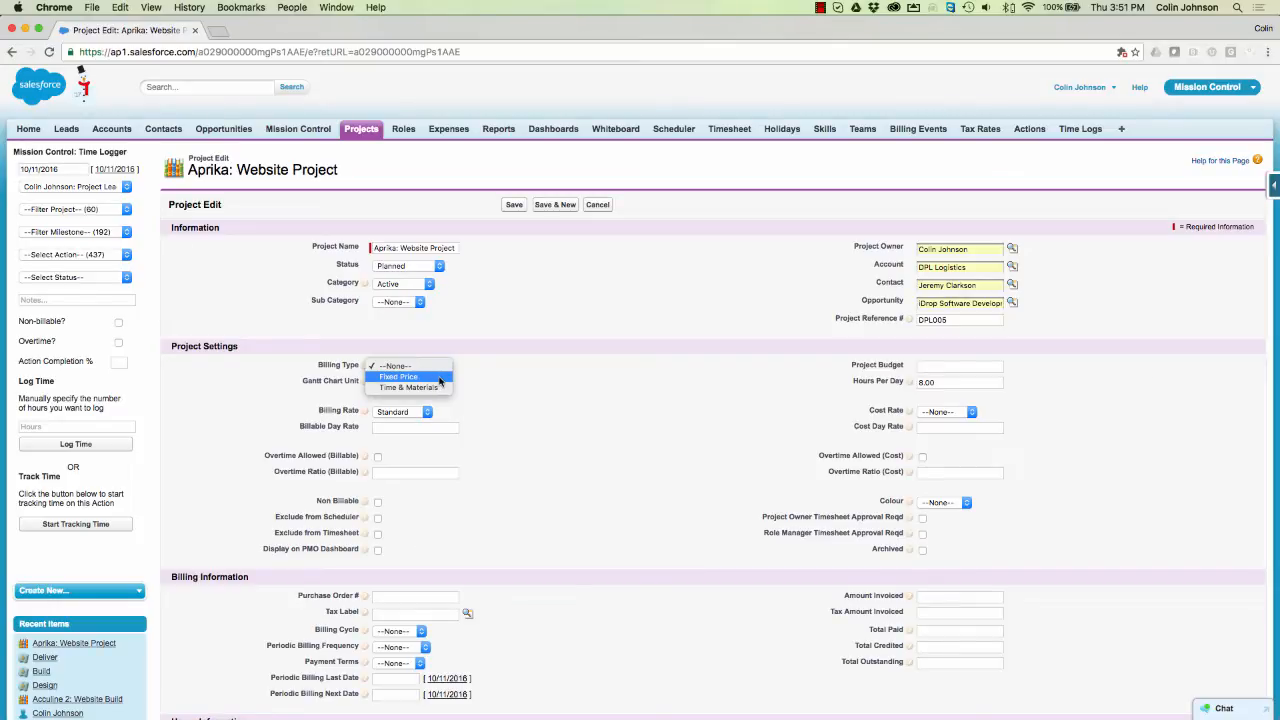
pyautogui.click(439, 379)
pyautogui.click(948, 368)
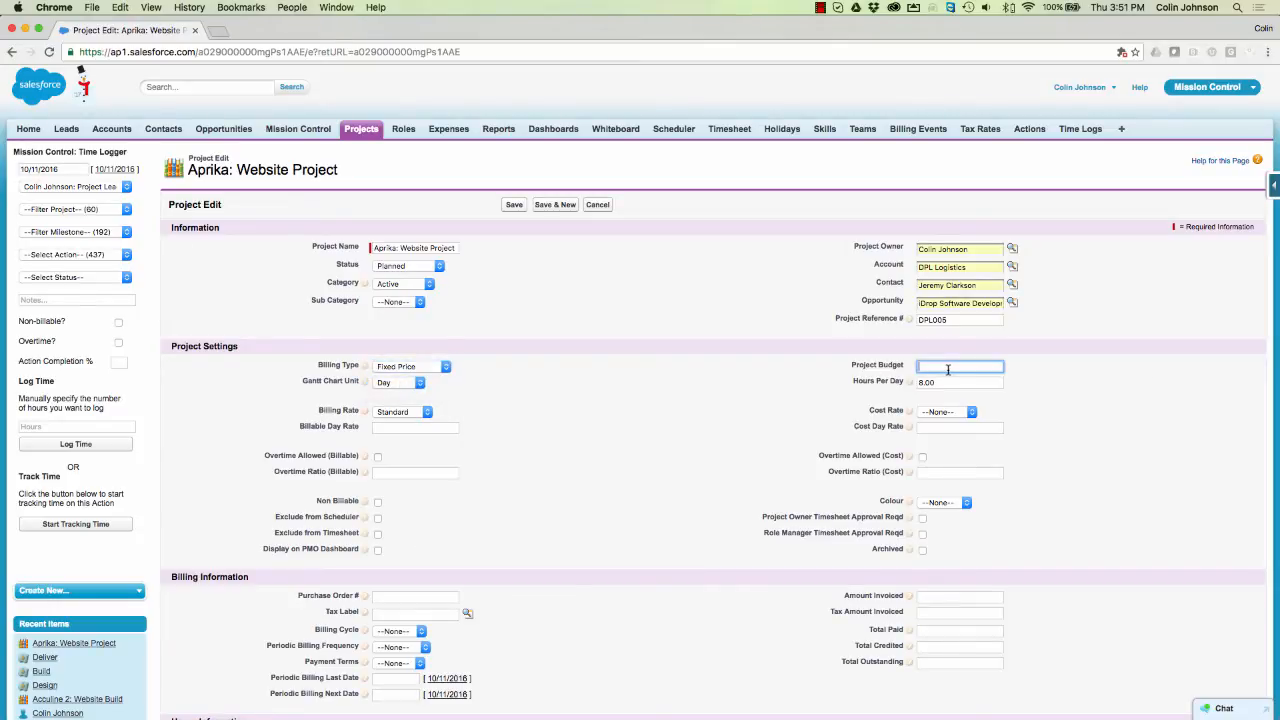
pyautogui.write('6000')
pyautogui.click(560, 374)
pyautogui.click(876, 411)
pyautogui.click(420, 414)
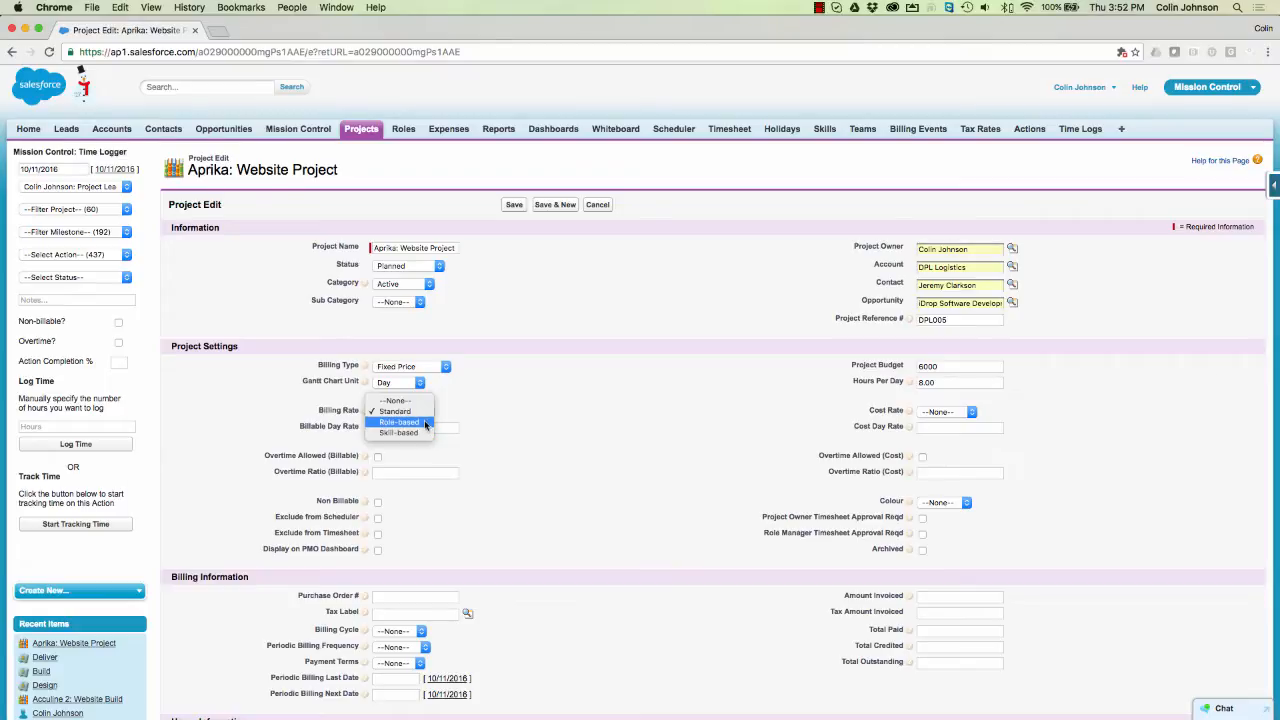
# - Use Standard billing and cost rates with day rates of 1200 billable and 800 cost
pyautogui.click(420, 412)
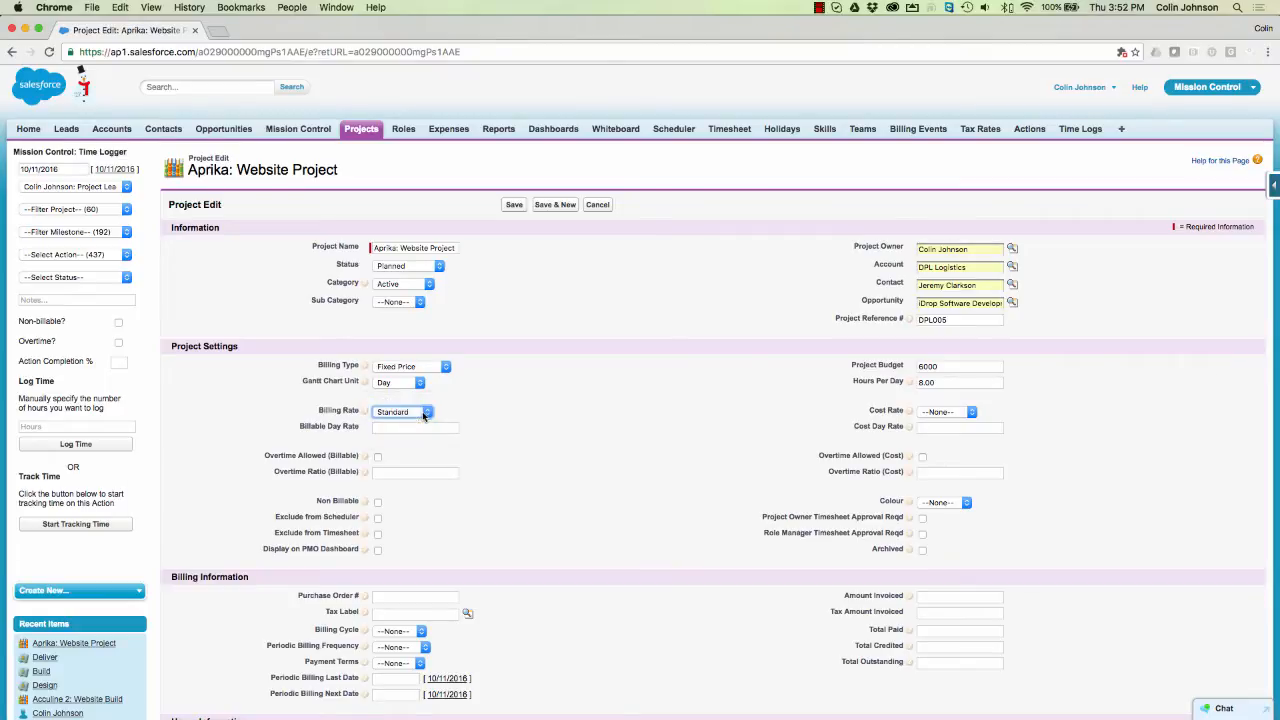
pyautogui.click(397, 428)
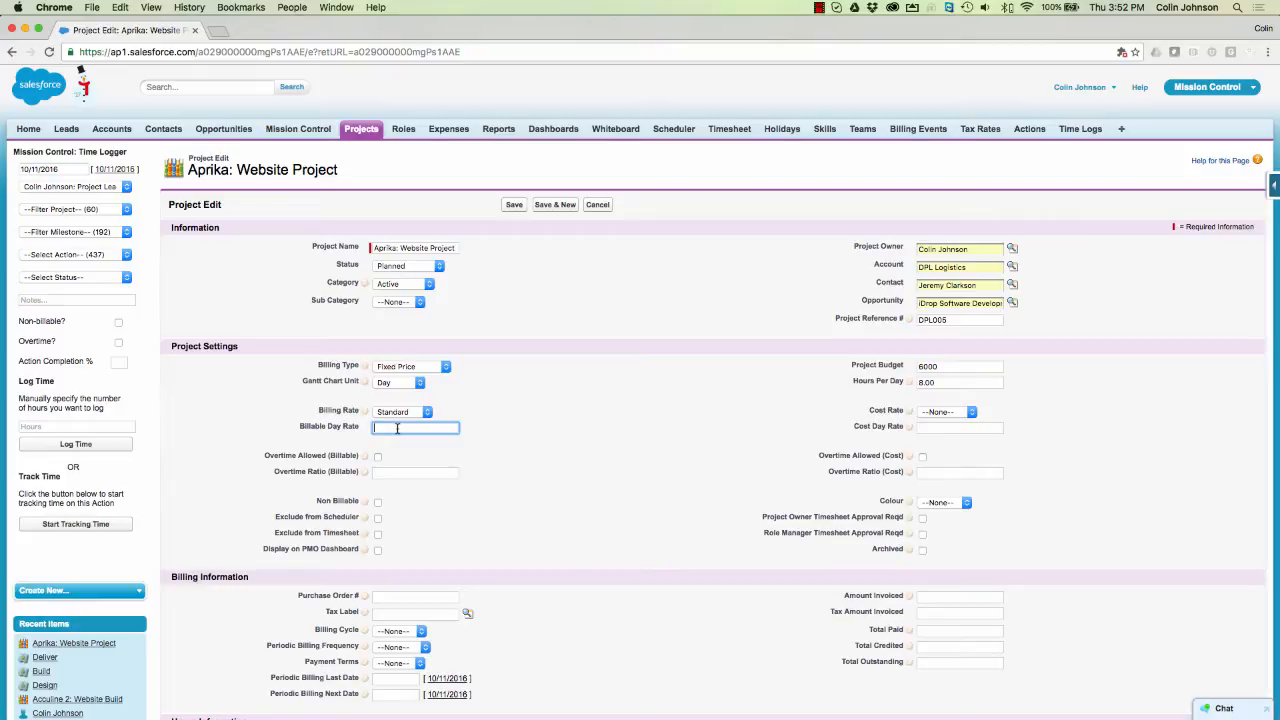
pyautogui.write('1200')
pyautogui.press('Tab')
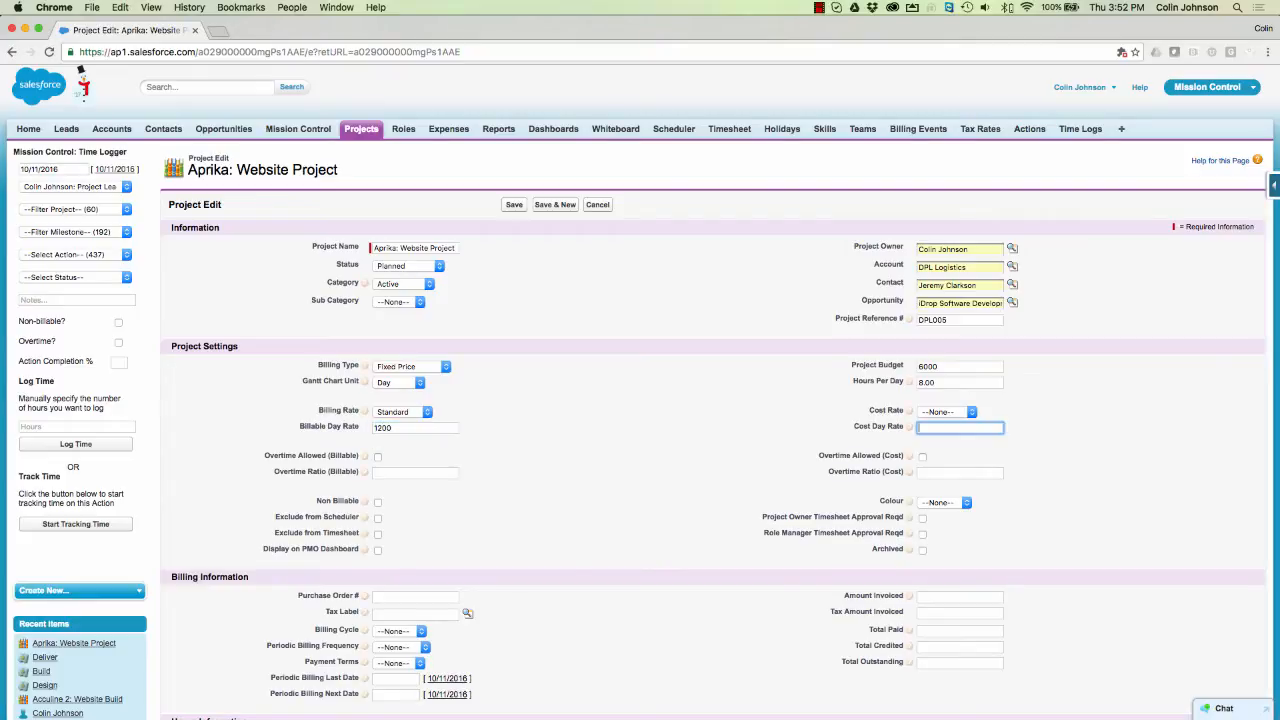
pyautogui.click(952, 413)
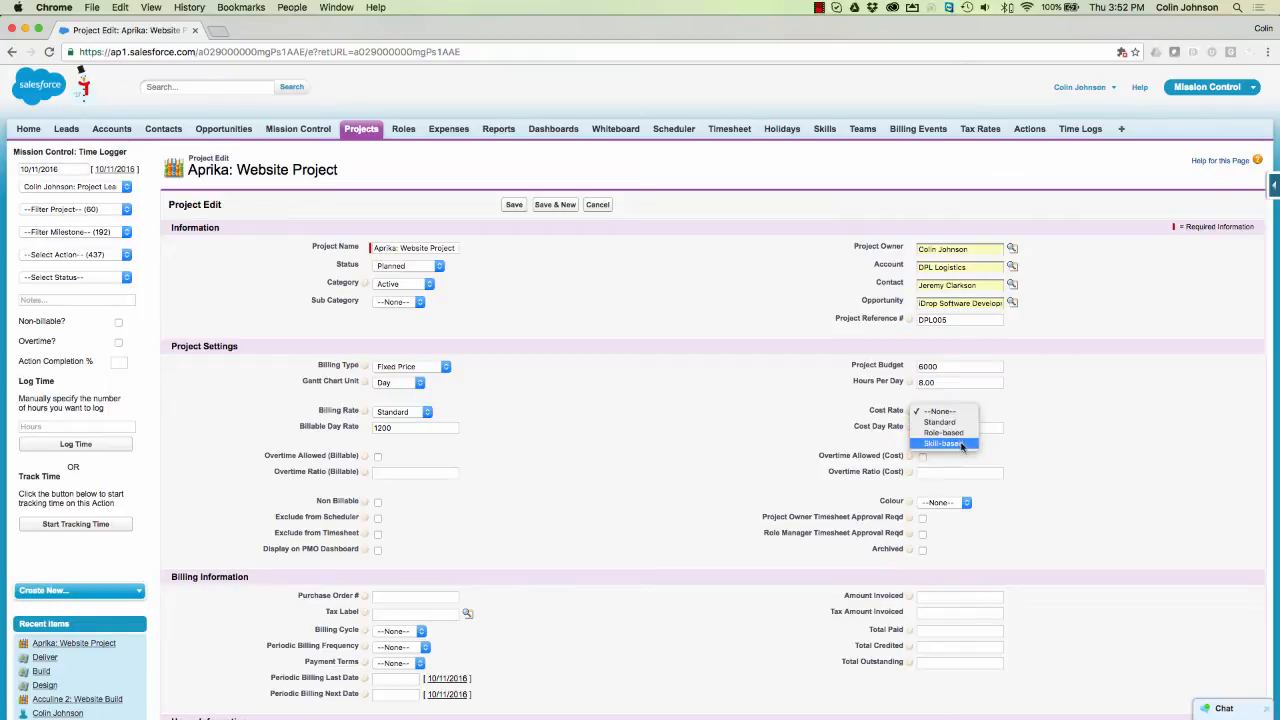
pyautogui.click(964, 424)
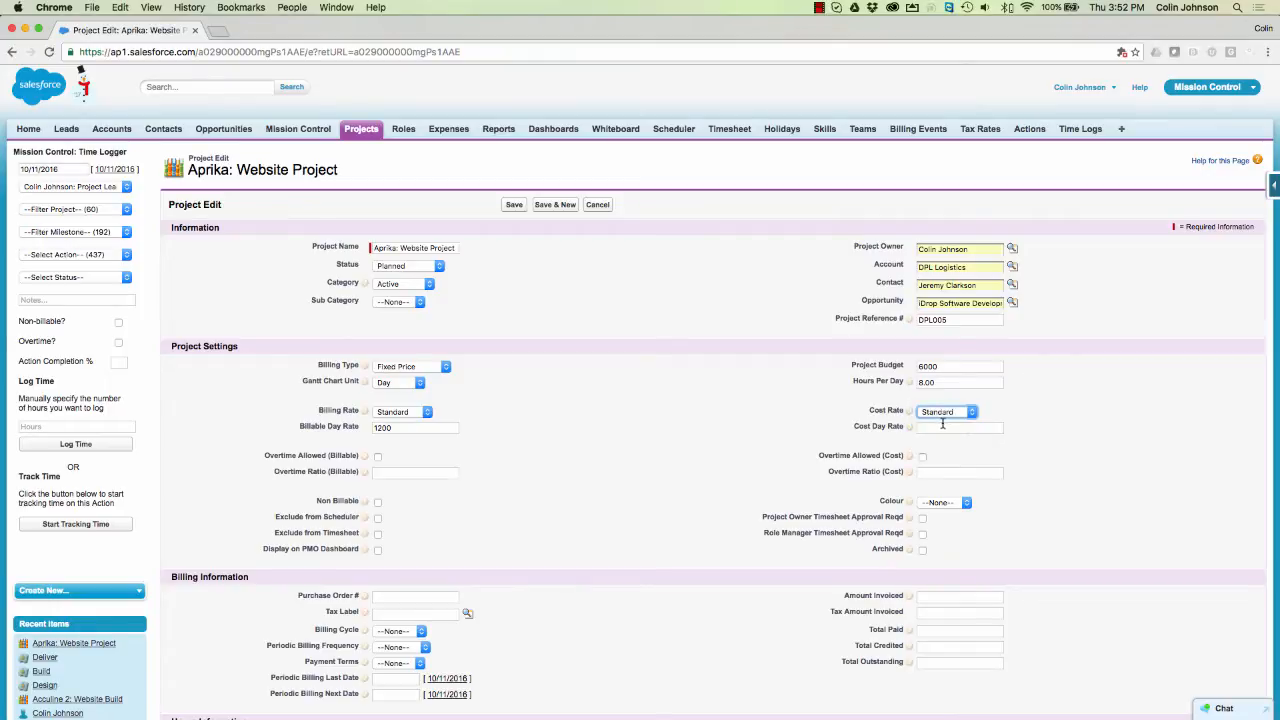
pyautogui.press('Tab')
pyautogui.write('800')
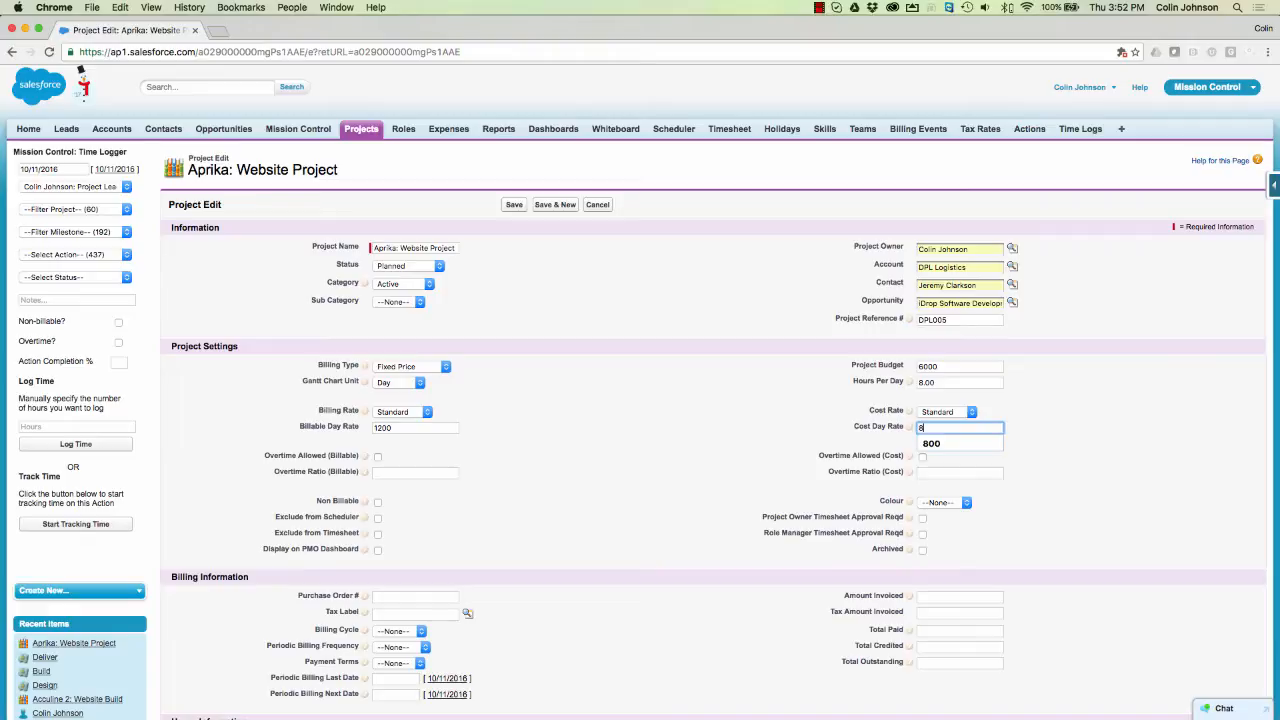
pyautogui.click(673, 435)
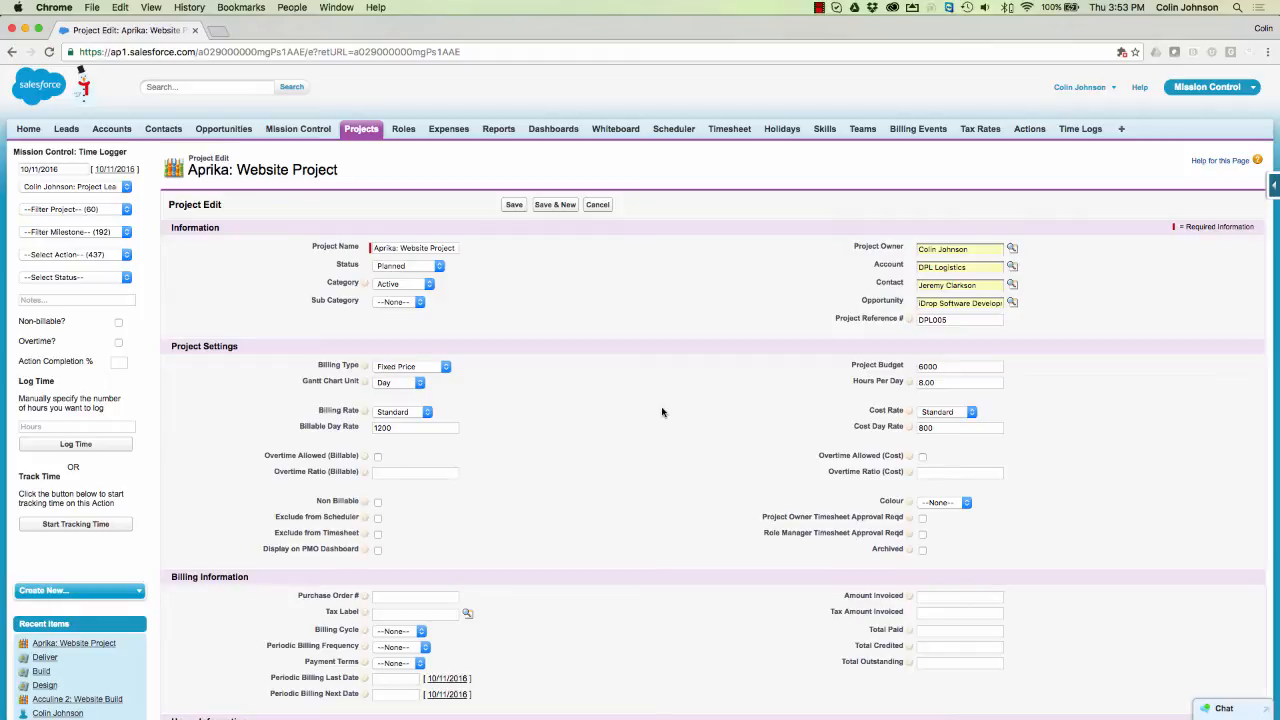
# - Allow overtime with a 1.25 billable ratio and a 1.5 cost ratio
pyautogui.click(378, 457)
pyautogui.click(382, 471)
pyautogui.write('1.25')
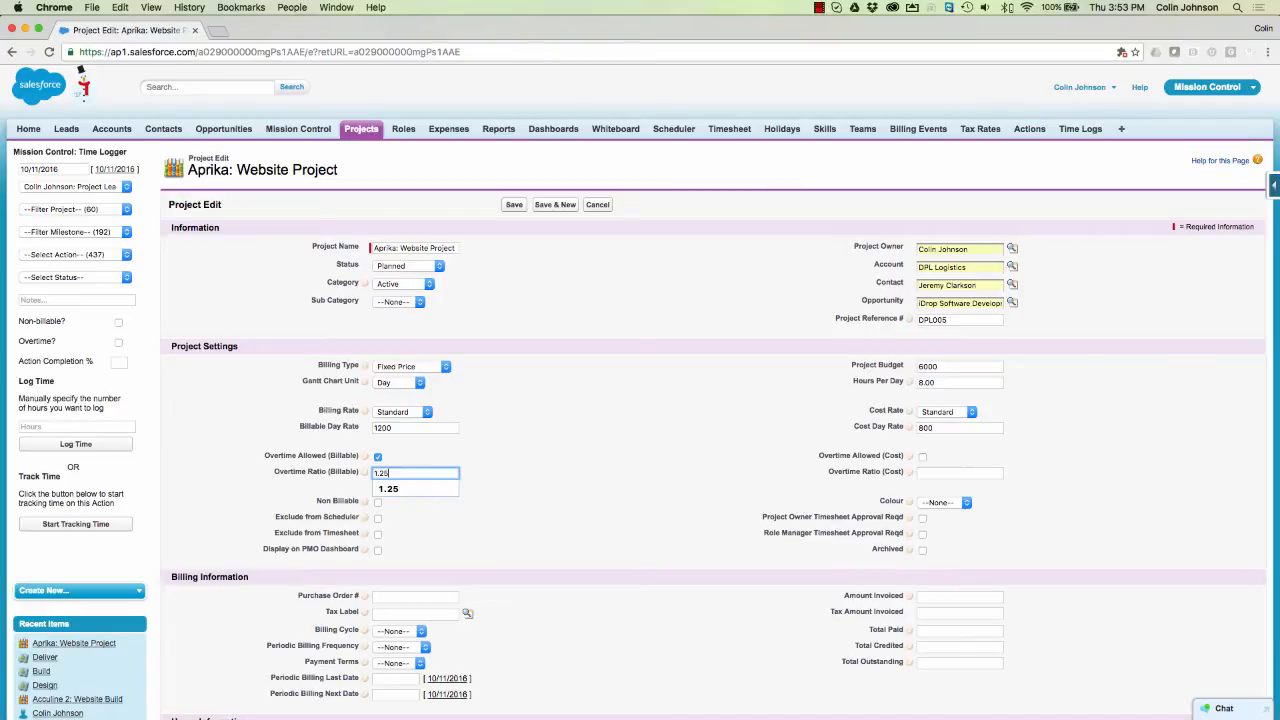
pyautogui.click(535, 456)
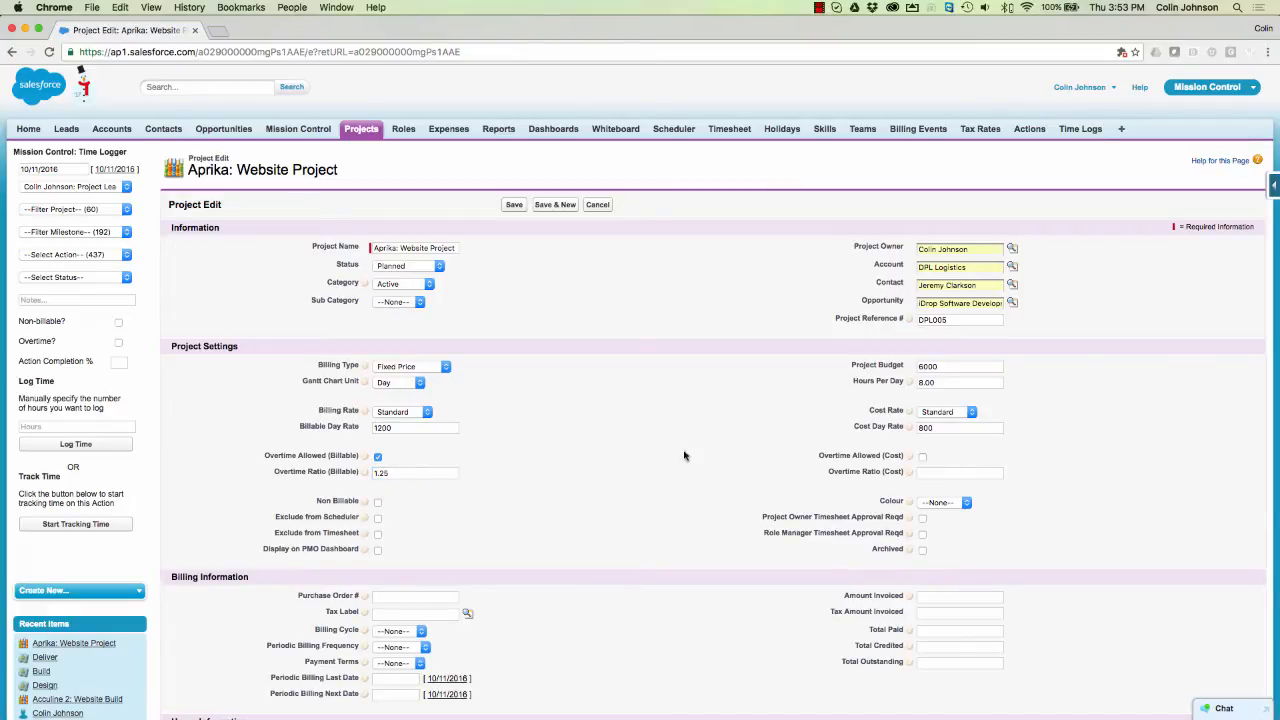
pyautogui.click(922, 457)
pyautogui.click(930, 472)
pyautogui.write('1')
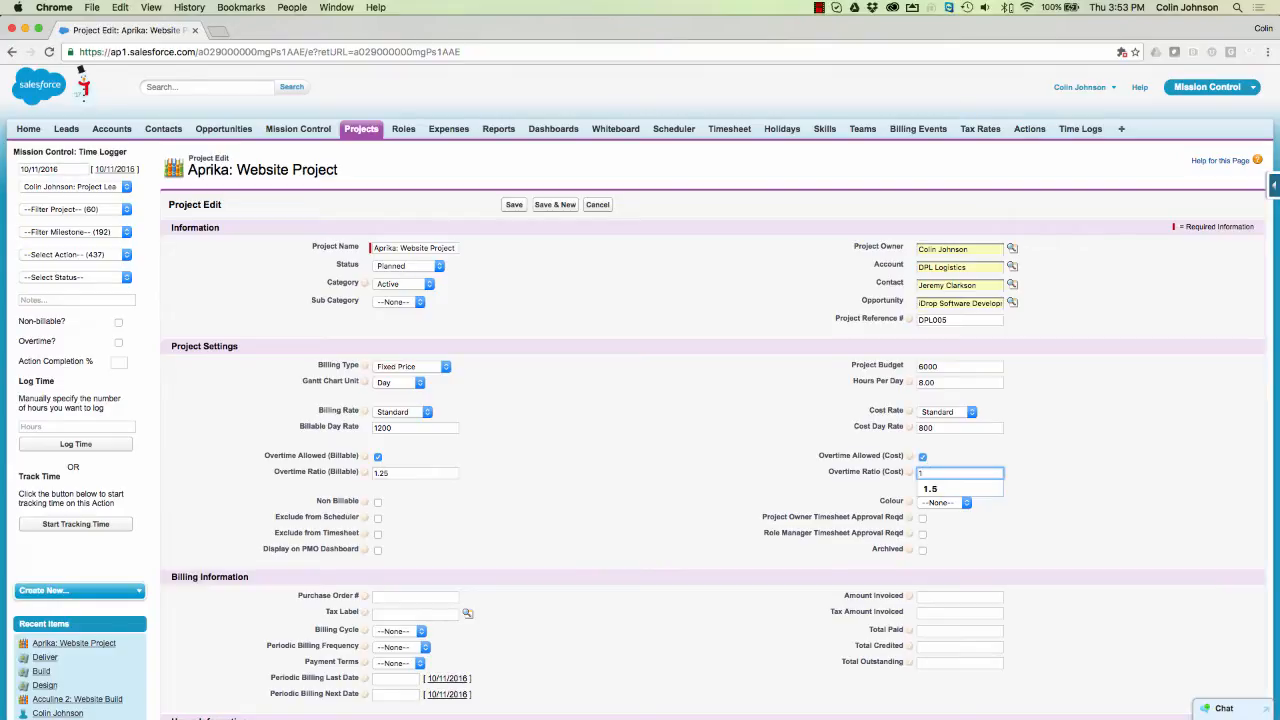
pyautogui.write('.5')
pyautogui.click(717, 453)
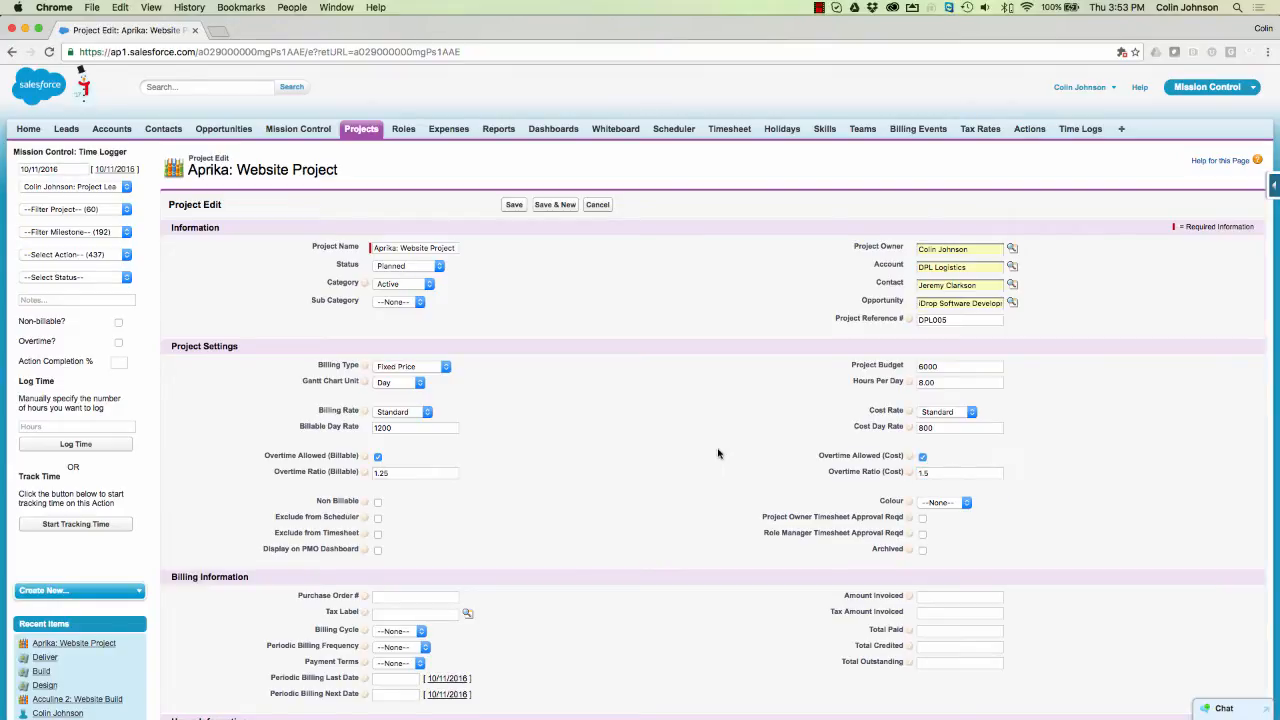
pyautogui.click(379, 503)
# - Leave Non Billable and both Exclude options unticked, and tick Display on PMO Dashboard
pyautogui.click(379, 504)
pyautogui.click(379, 504)
pyautogui.click(379, 502)
pyautogui.click(378, 519)
pyautogui.click(378, 534)
pyautogui.click(379, 519)
pyautogui.click(378, 518)
pyautogui.click(377, 534)
pyautogui.click(378, 550)
pyautogui.click(948, 503)
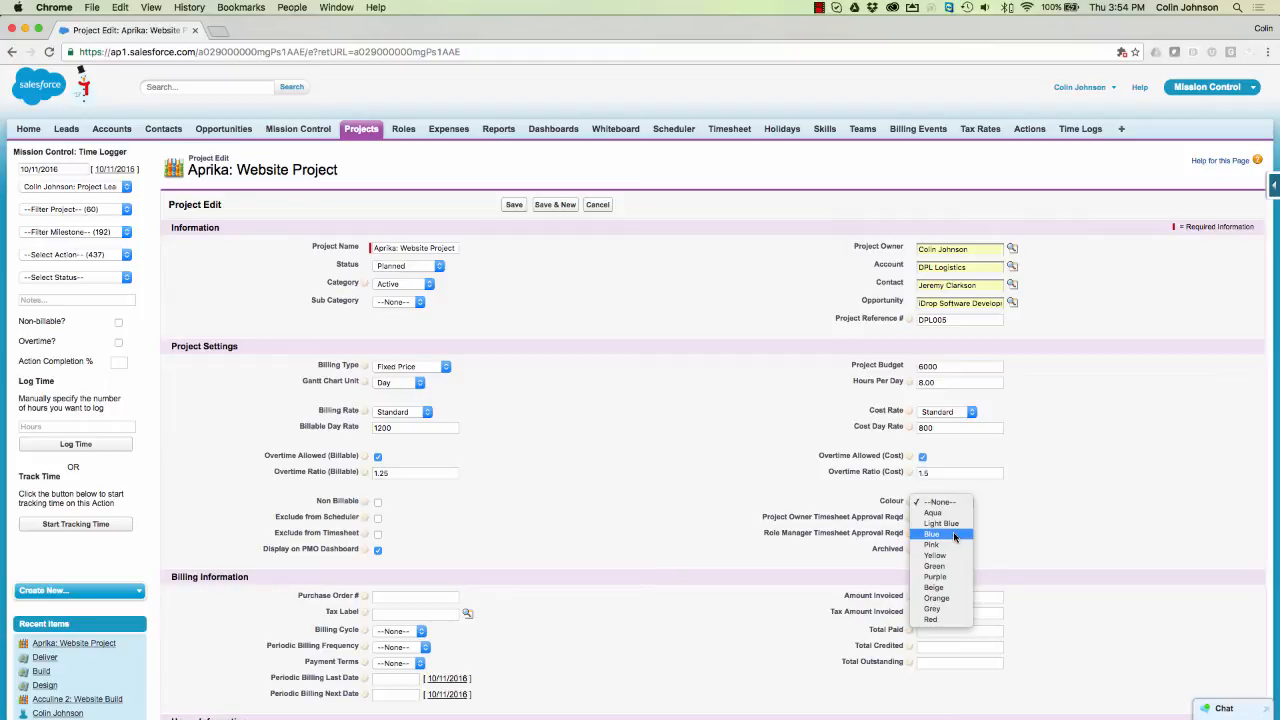
# - Set the project colour to Green, leaving both timesheet approval boxes and Archived unticked
pyautogui.click(952, 566)
pyautogui.click(970, 527)
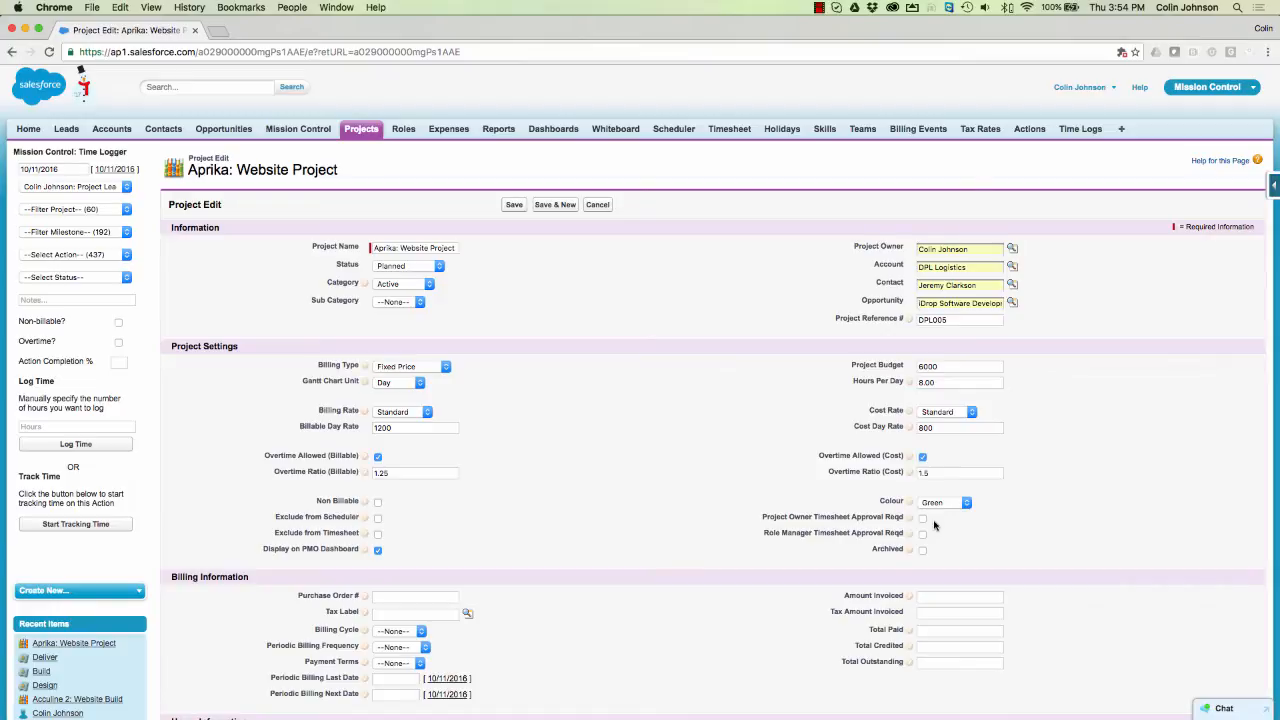
pyautogui.click(922, 518)
pyautogui.click(923, 535)
pyautogui.click(923, 519)
pyautogui.click(923, 535)
pyautogui.click(923, 551)
pyautogui.click(922, 550)
# - Fill in the purchase order number and set the Tax Label to Australian GST
pyautogui.scroll(-4, 630, 505)
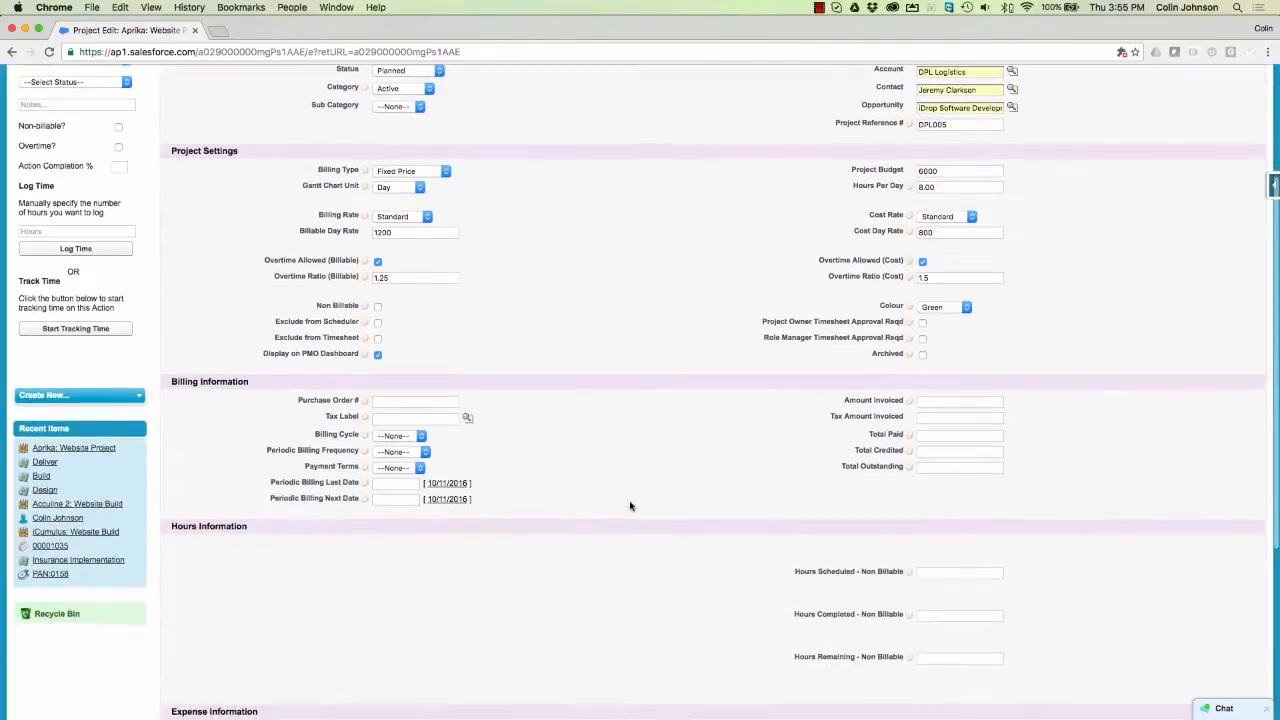
pyautogui.click(395, 405)
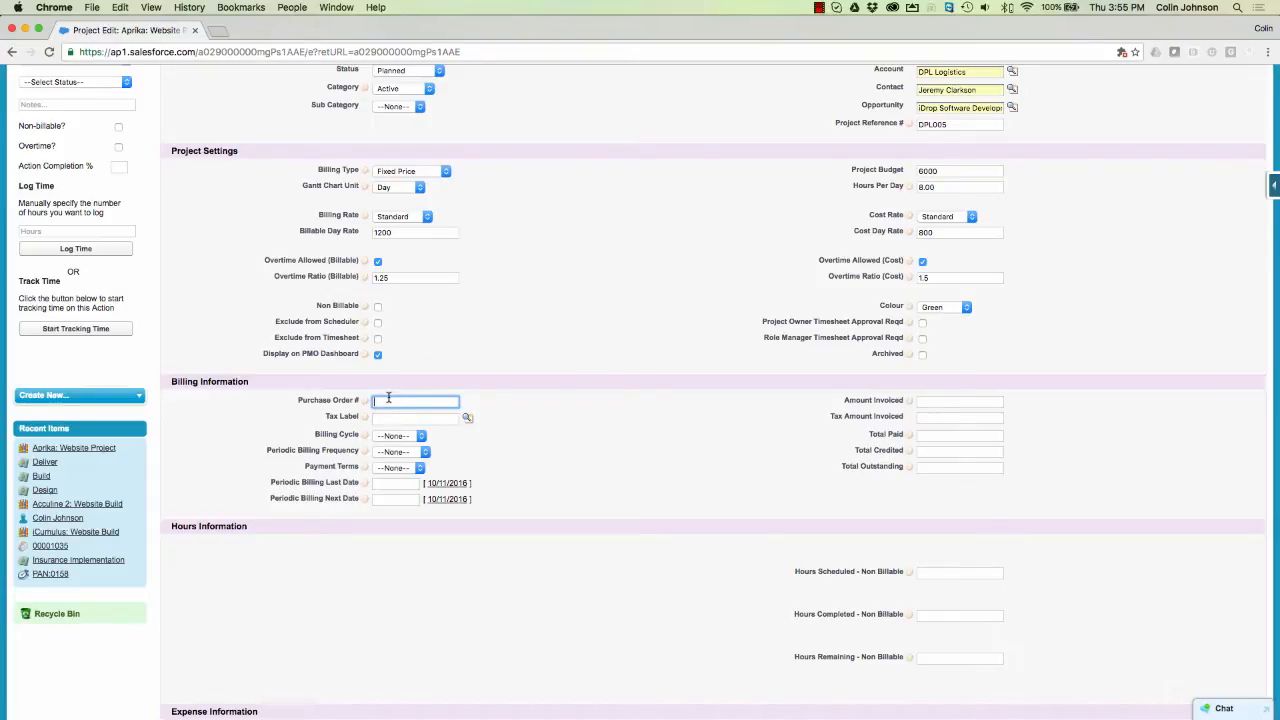
pyautogui.write('DPL161101')
pyautogui.click(385, 420)
pyautogui.write('alian GST')
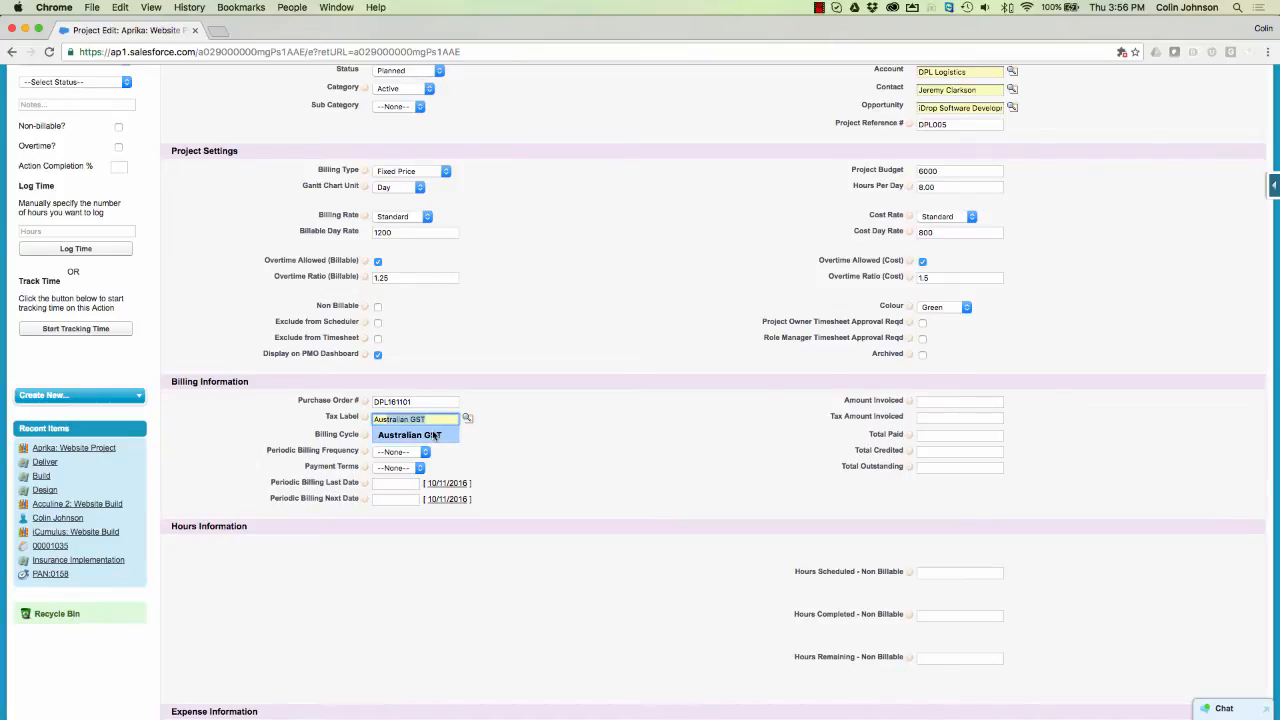
pyautogui.click(425, 435)
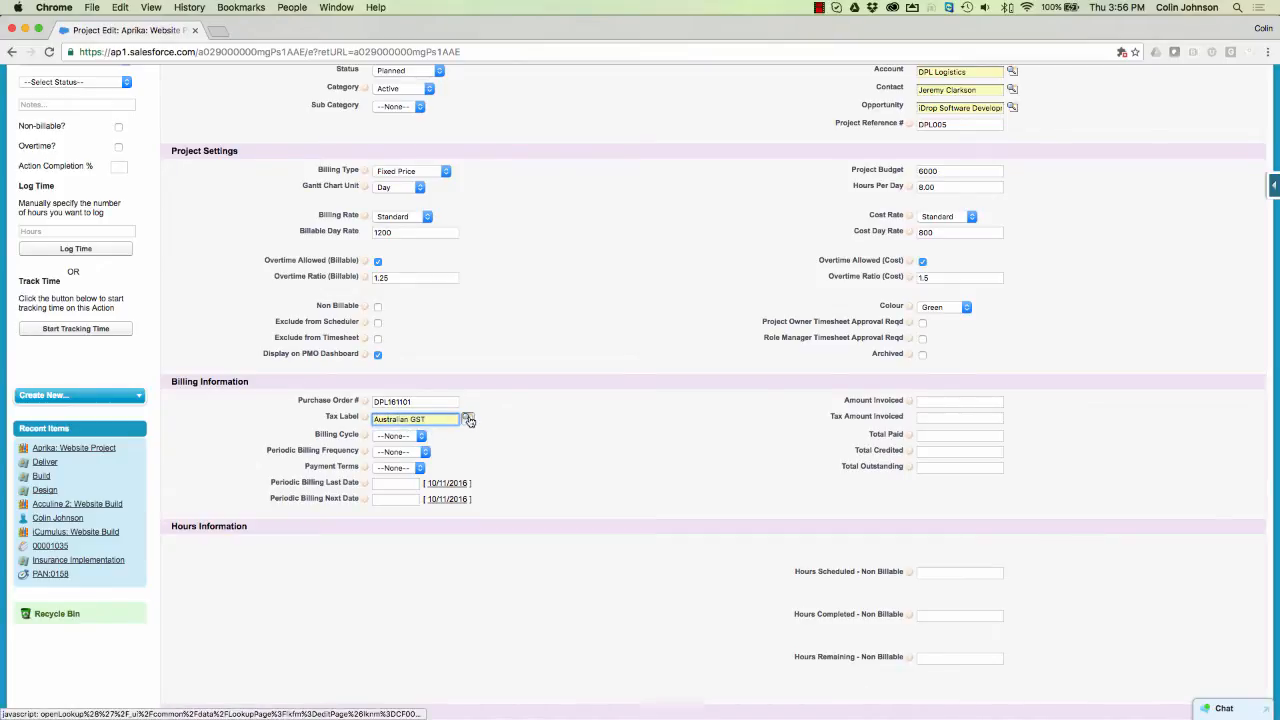
pyautogui.click(468, 419)
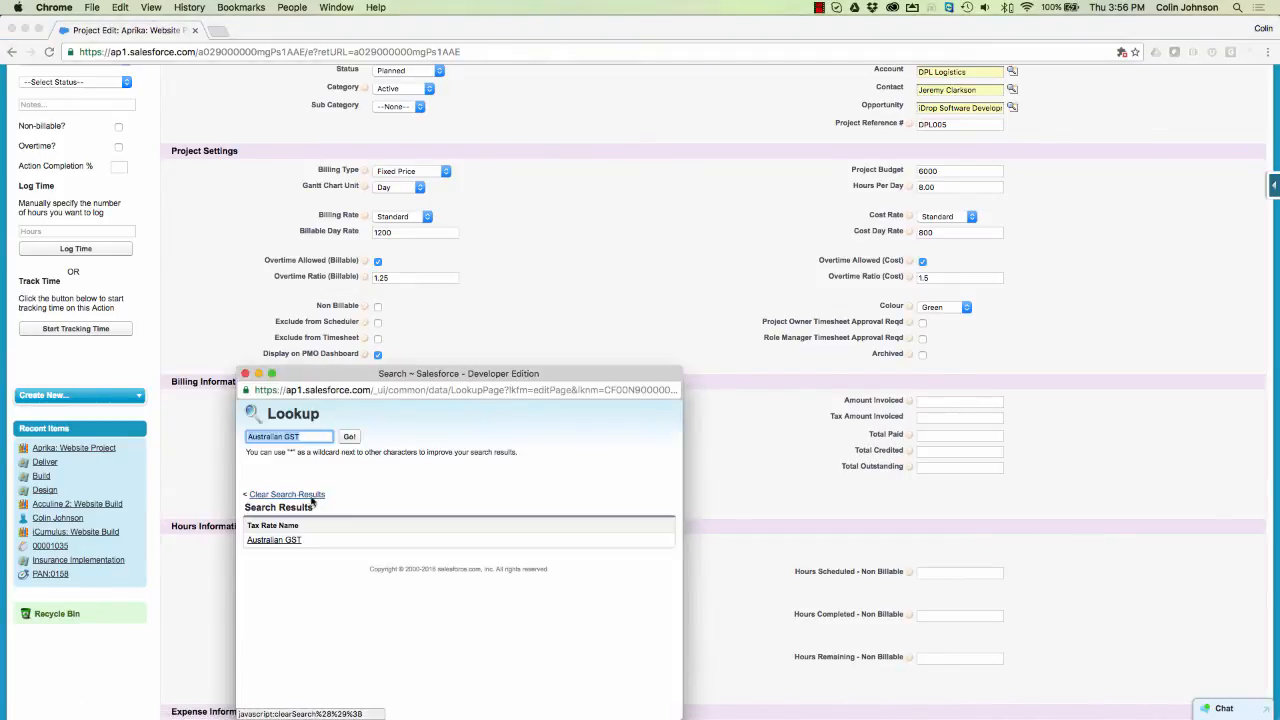
pyautogui.click(268, 540)
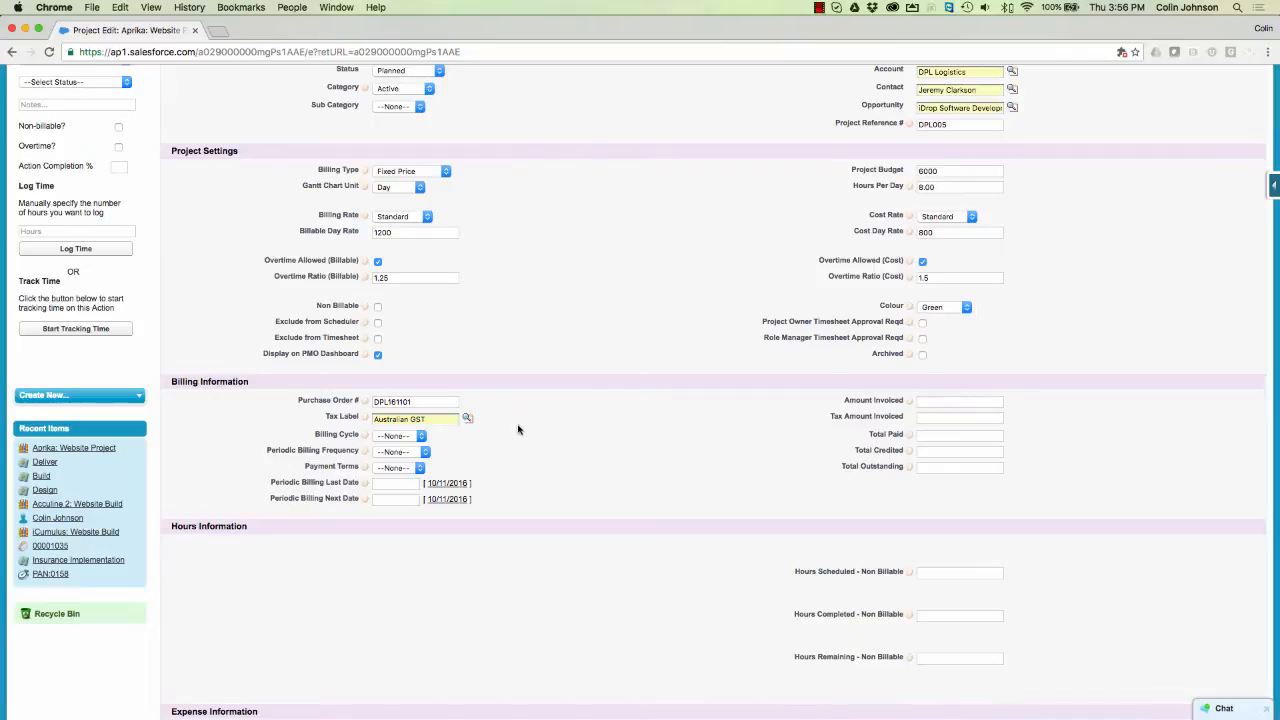
pyautogui.click(406, 437)
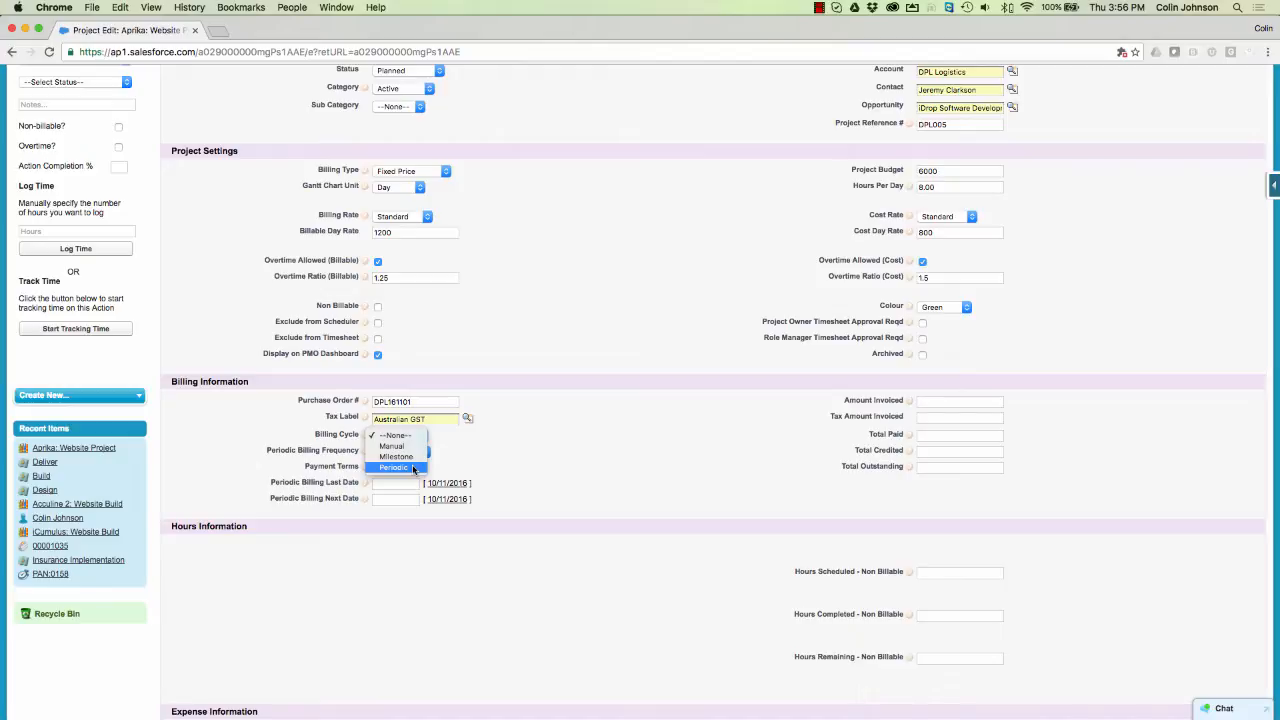
# - Use a Milestone billing cycle with Payment Terms 7 and periodic frequency reset to --None--
pyautogui.click(412, 468)
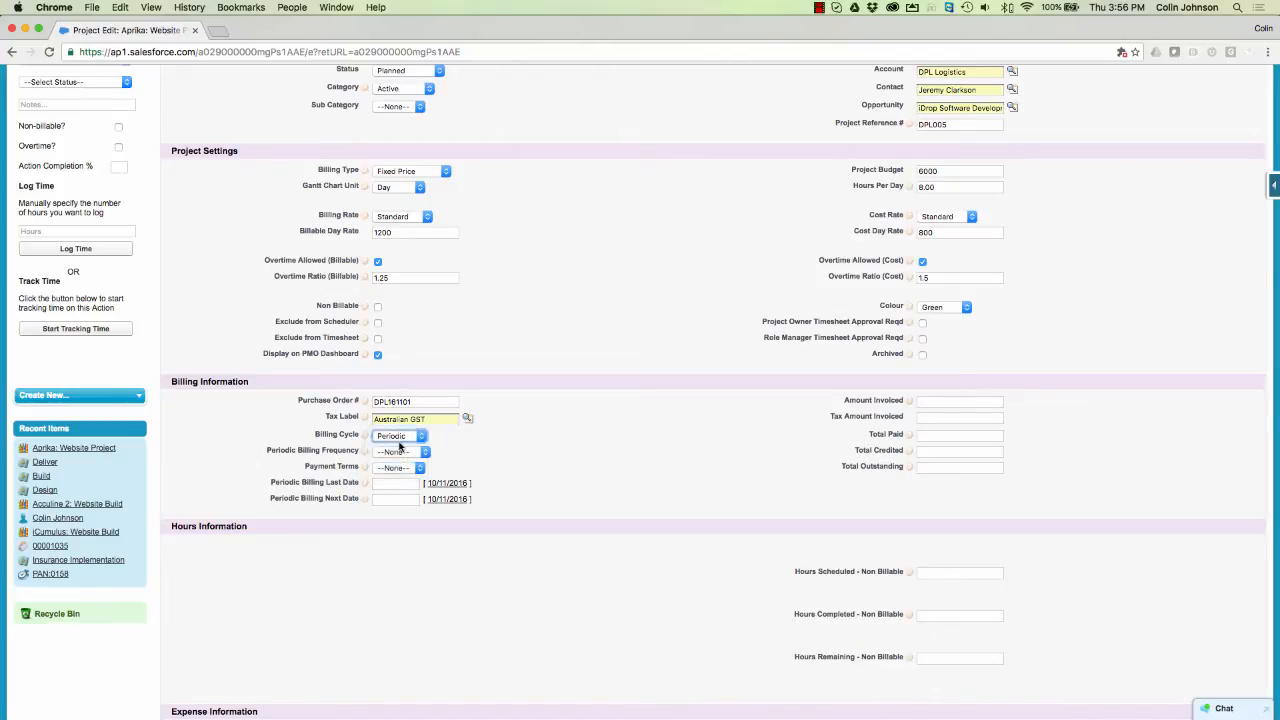
pyautogui.click(405, 453)
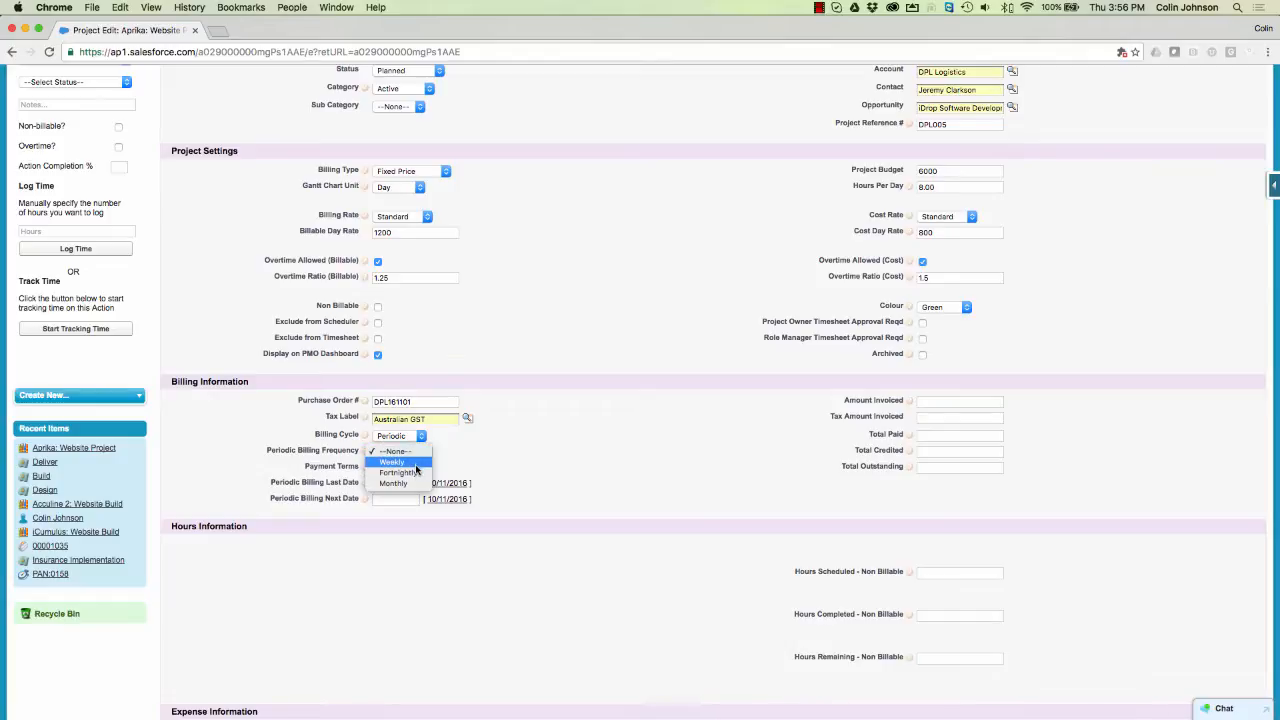
pyautogui.click(414, 473)
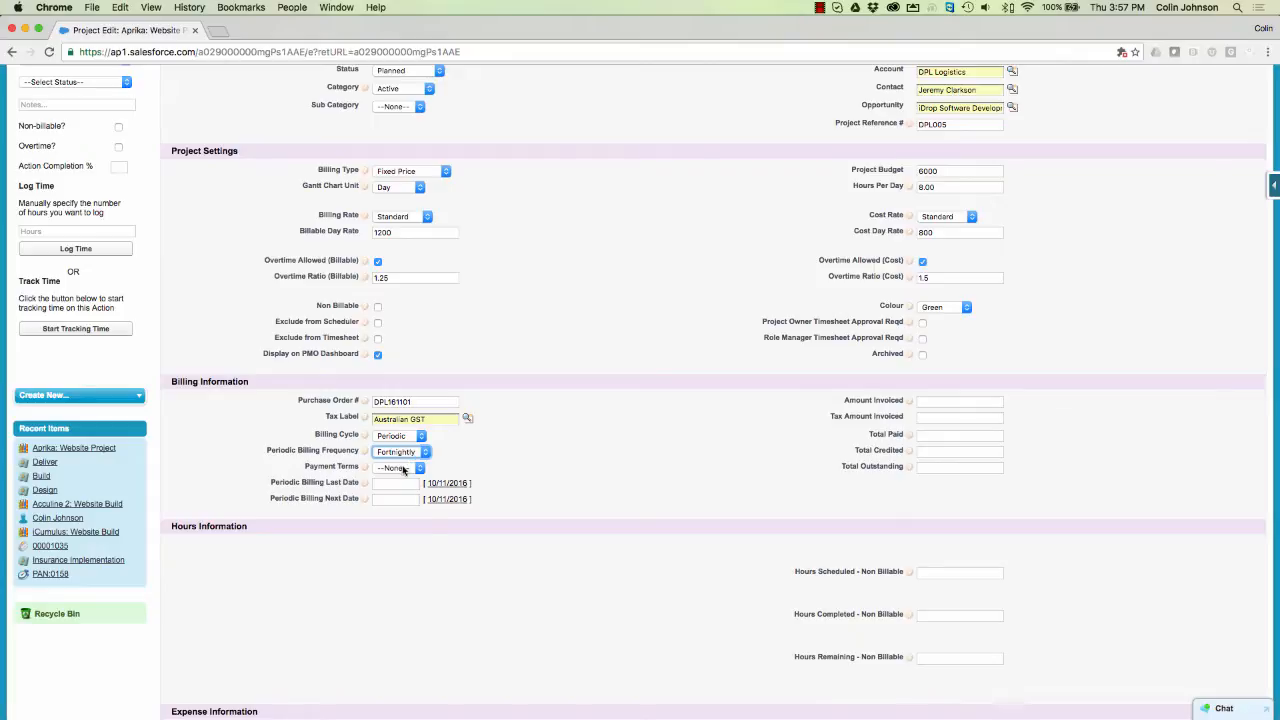
pyautogui.click(402, 467)
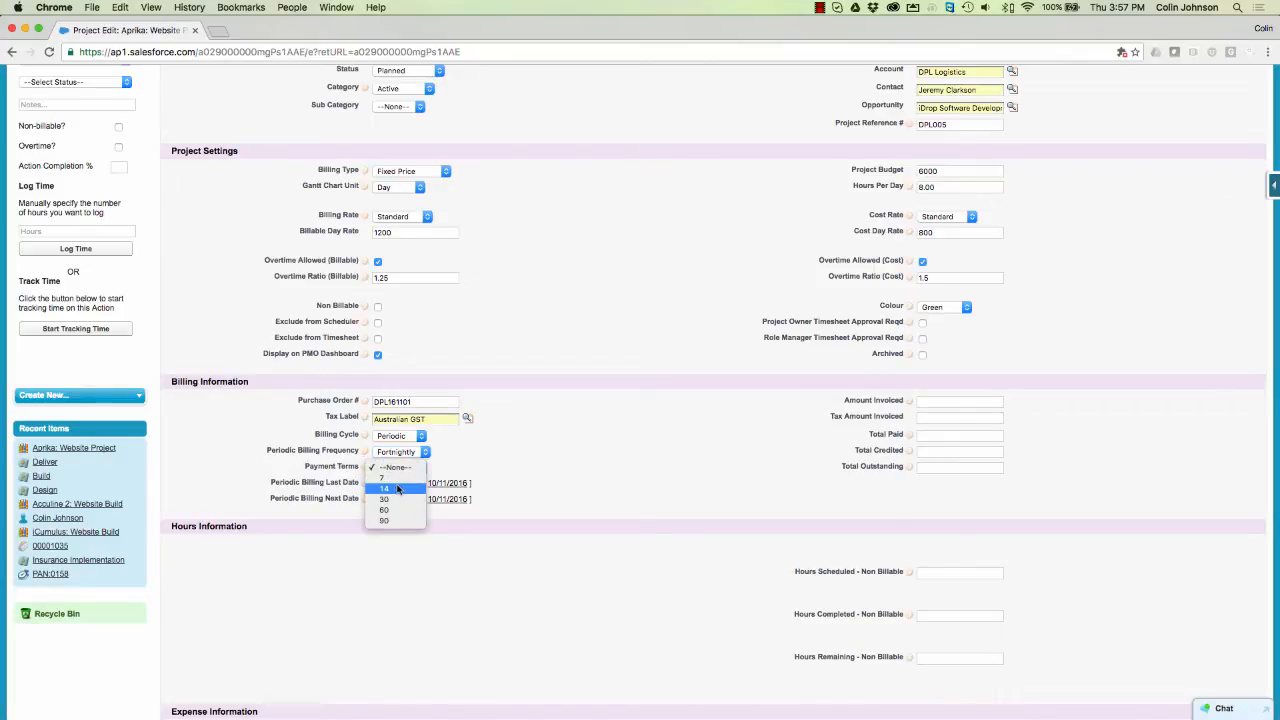
pyautogui.click(395, 478)
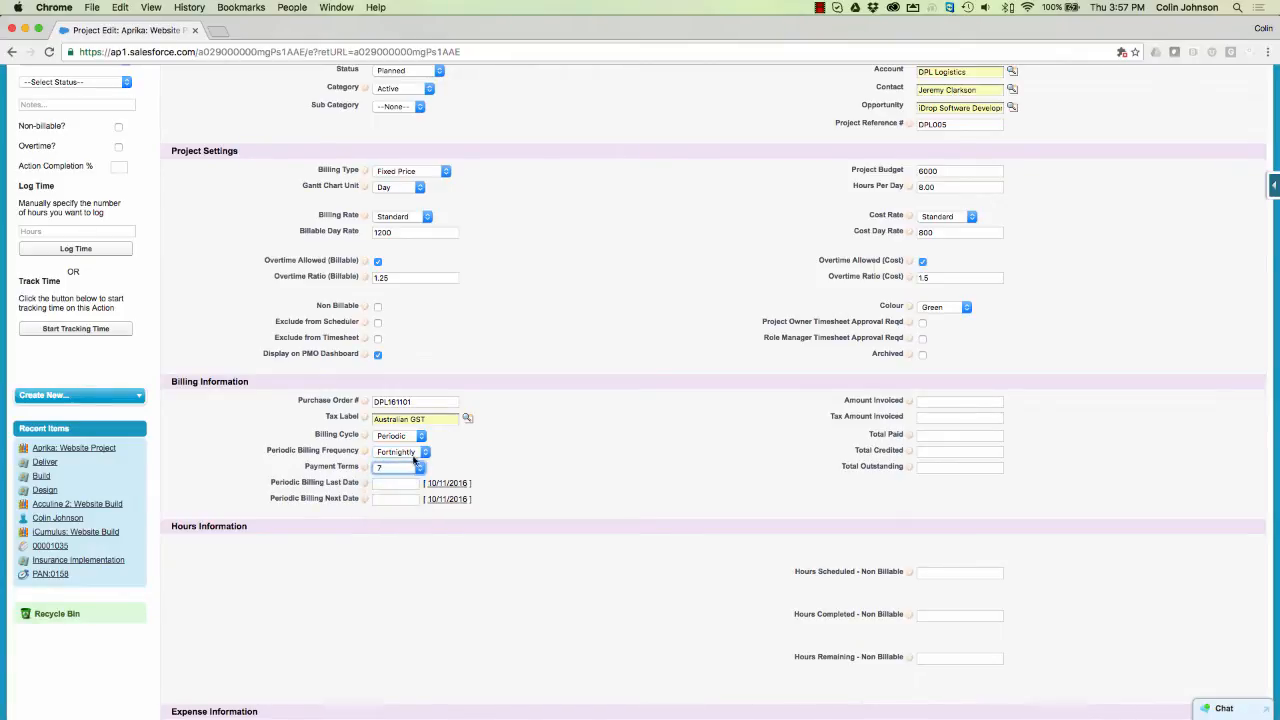
pyautogui.click(412, 455)
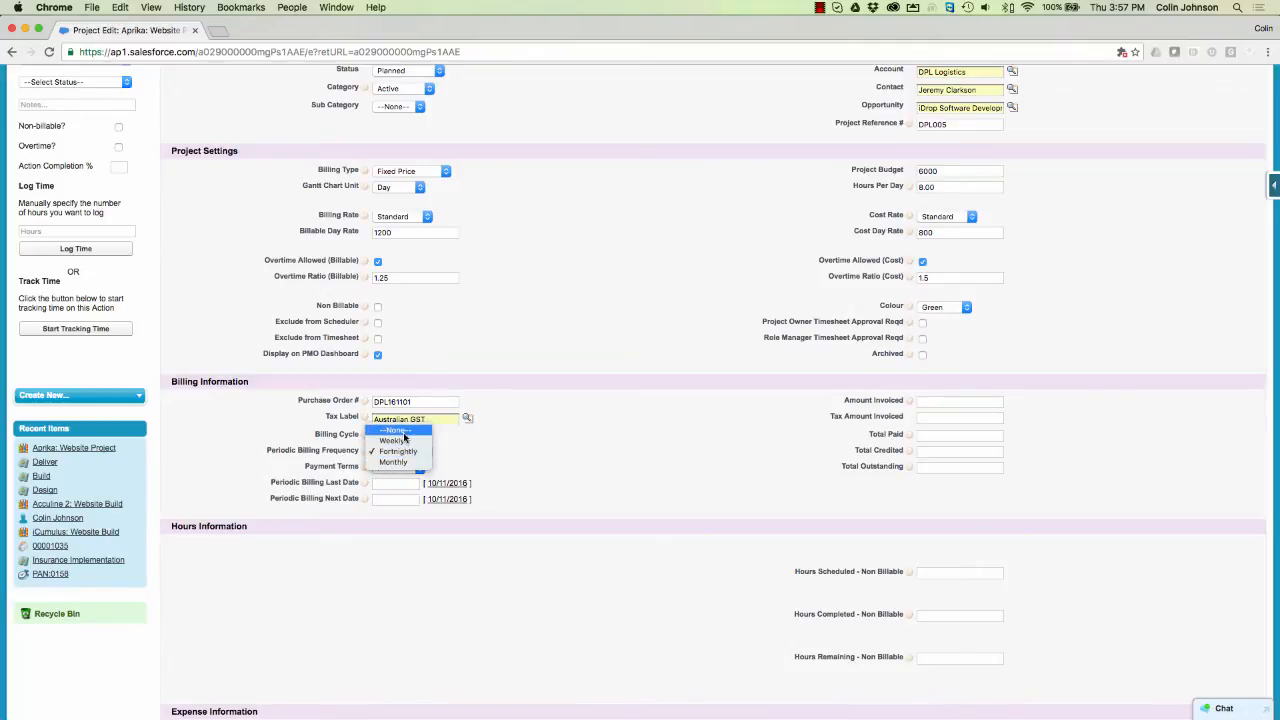
pyautogui.click(403, 431)
pyautogui.click(404, 436)
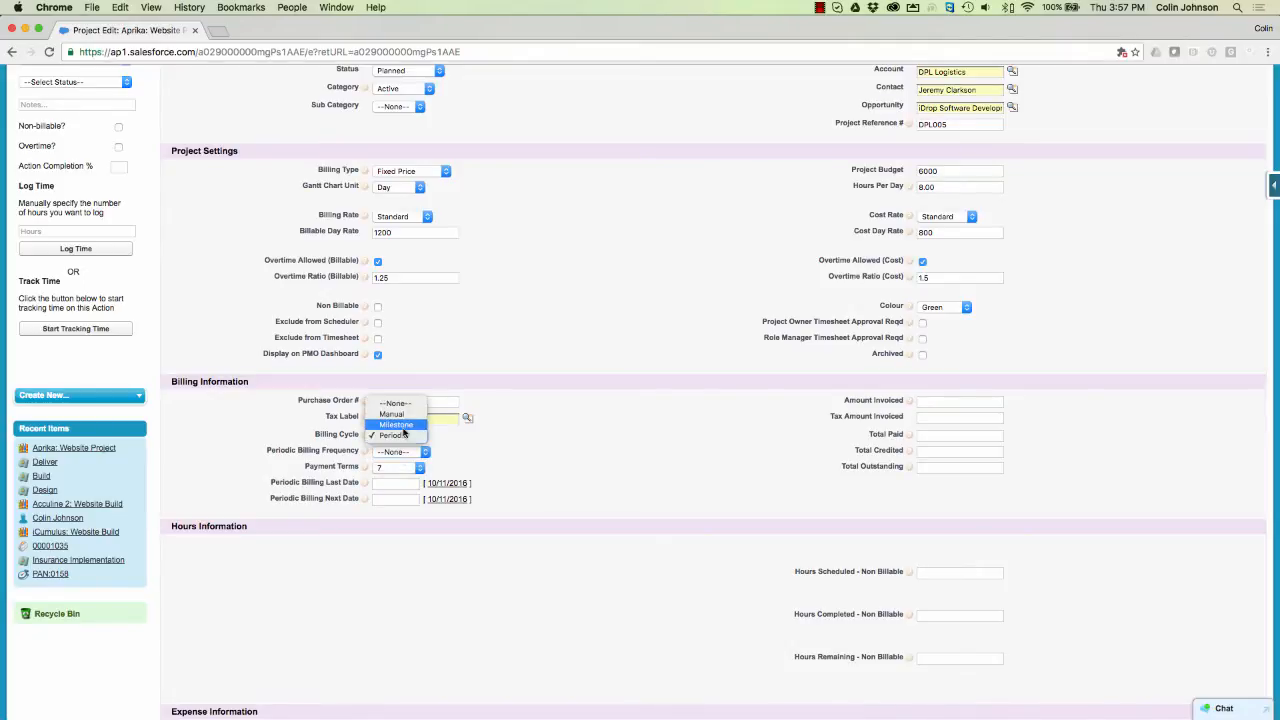
pyautogui.click(396, 424)
pyautogui.click(528, 450)
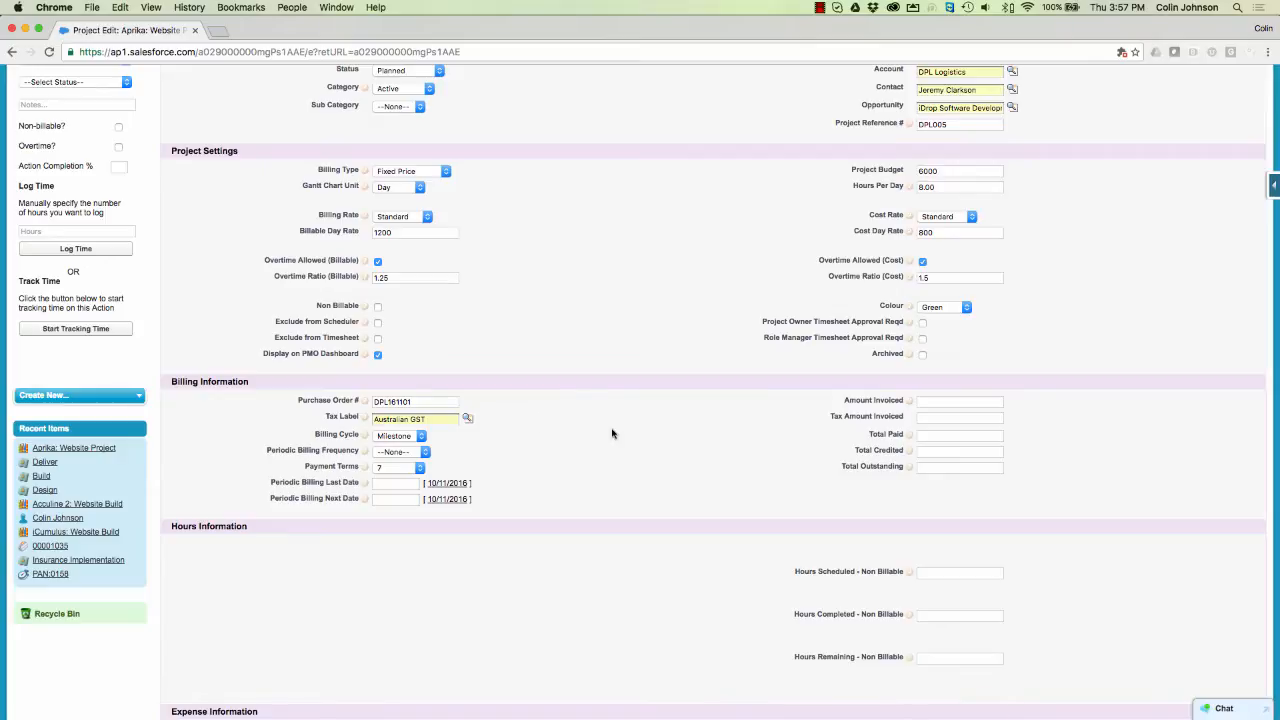
# - Enter 500 in Anticipated Project Expenses under Expense Information
pyautogui.scroll(-5, 612, 433)
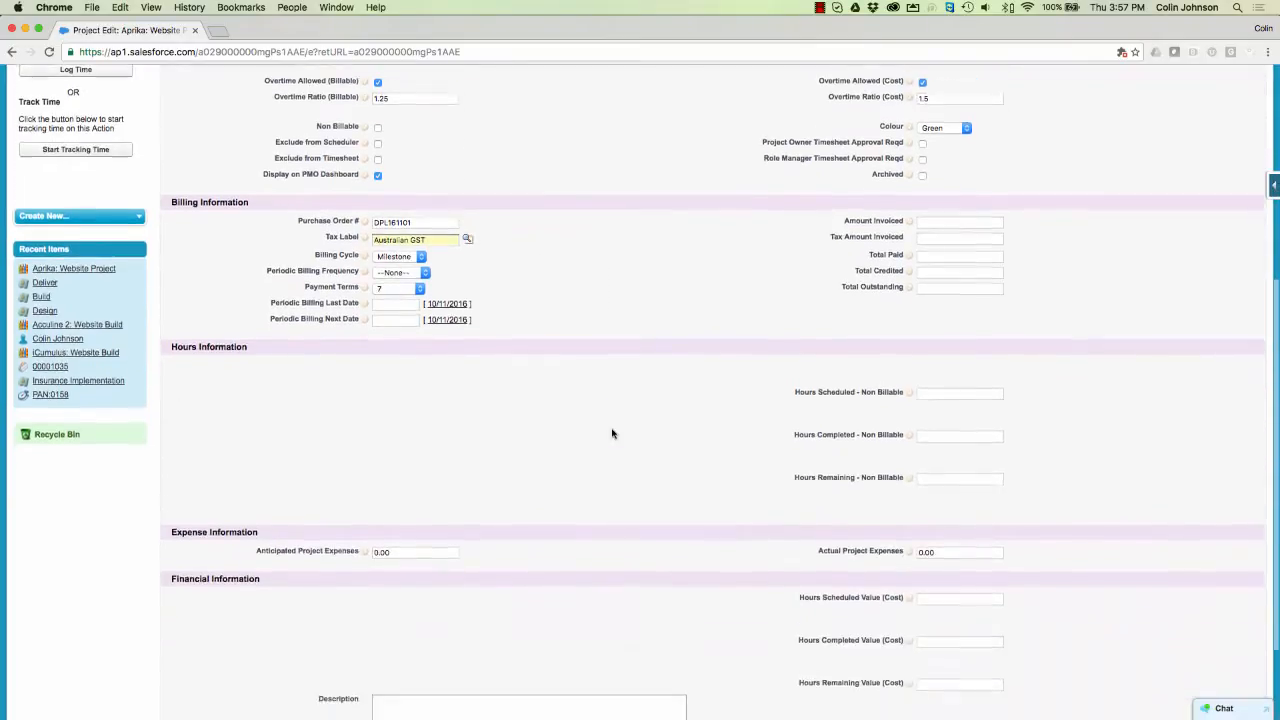
pyautogui.scroll(-1, 612, 433)
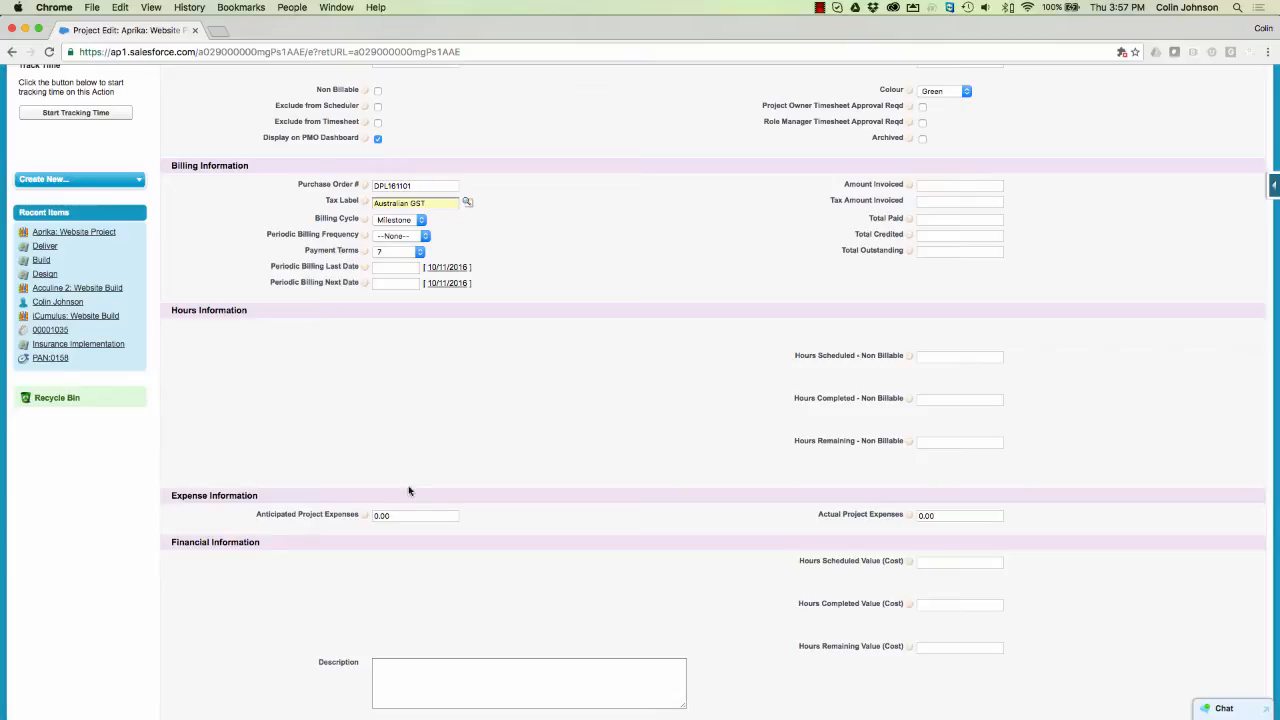
pyautogui.click(394, 516)
pyautogui.moveTo(364, 516)
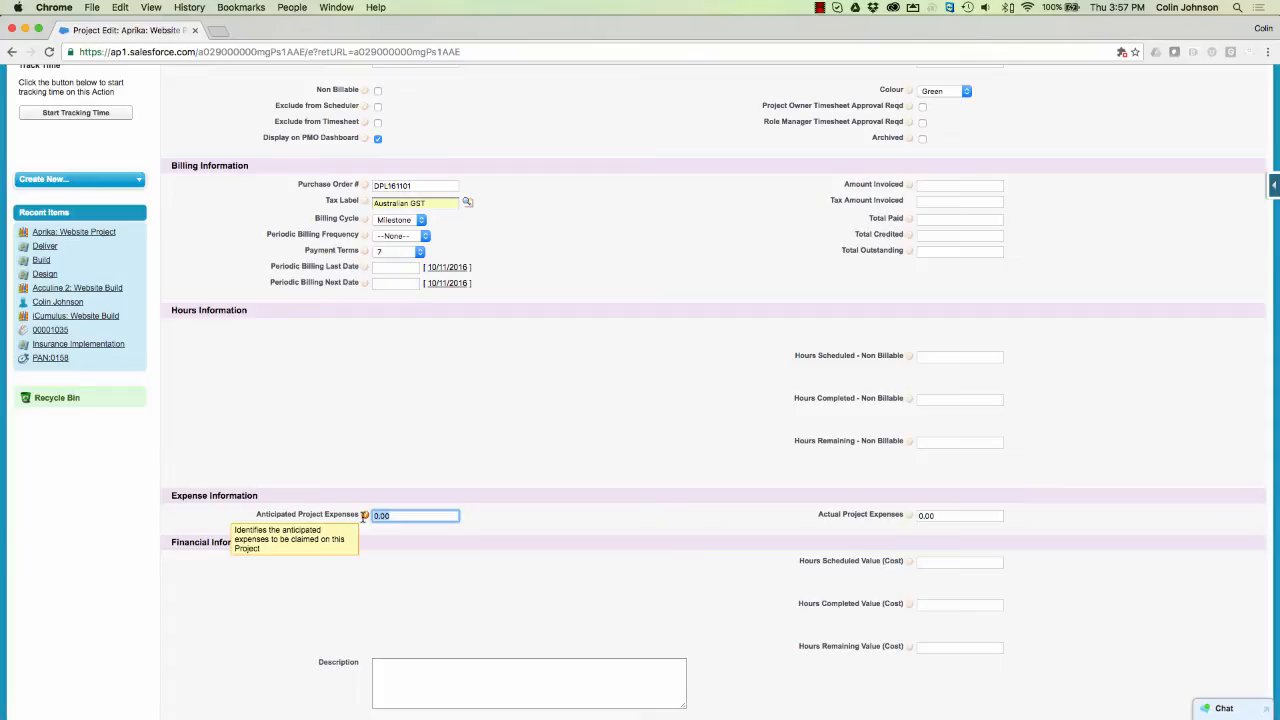
pyautogui.write('5')
pyautogui.click(548, 514)
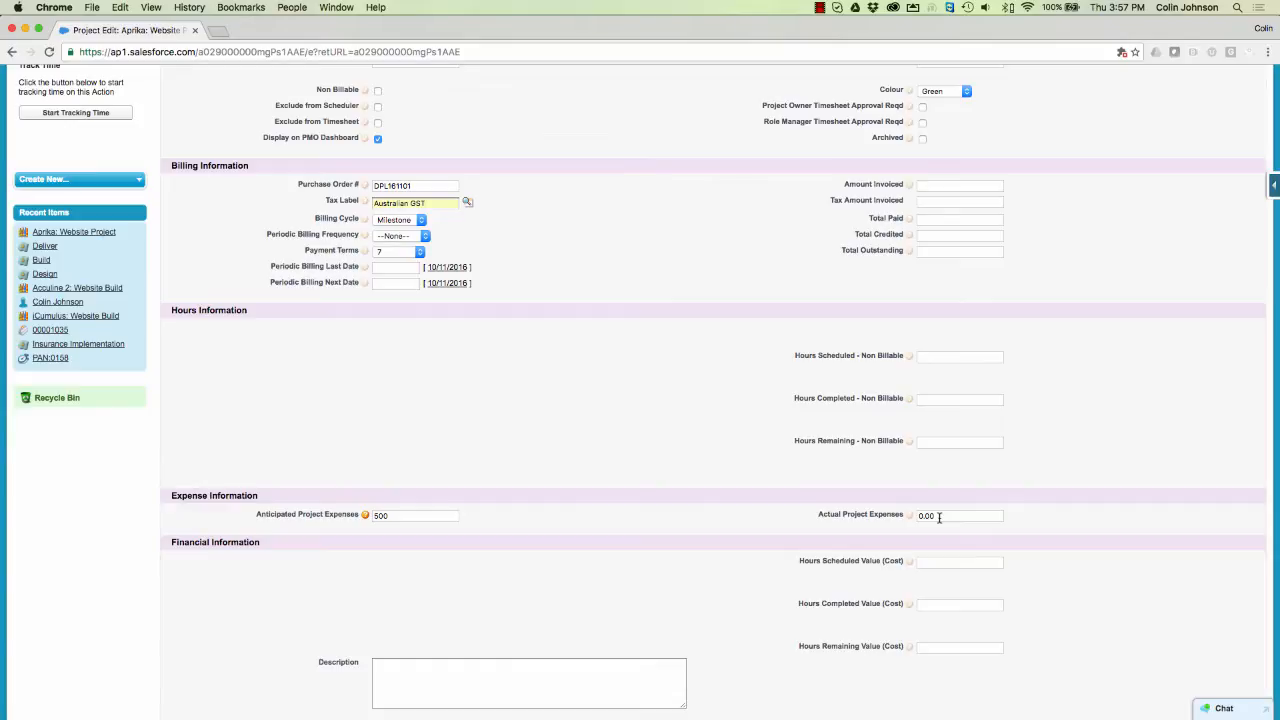
pyautogui.scroll(-3, 646, 446)
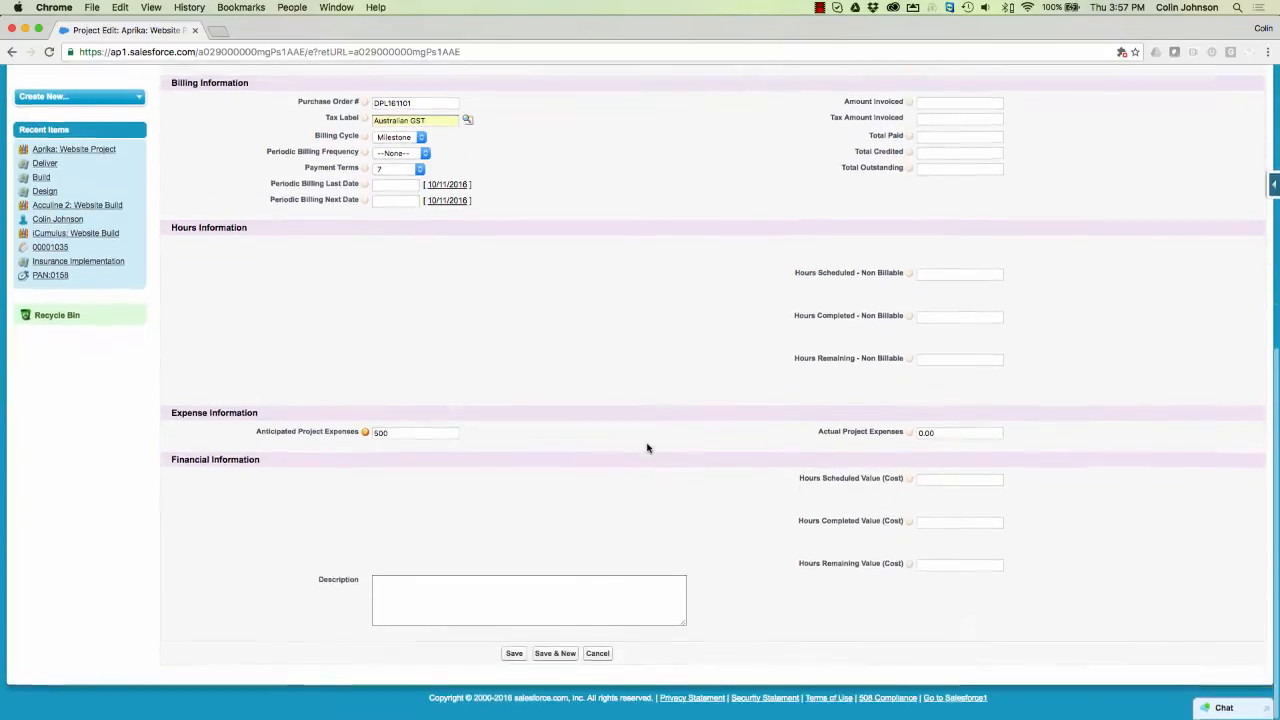
pyautogui.click(510, 655)
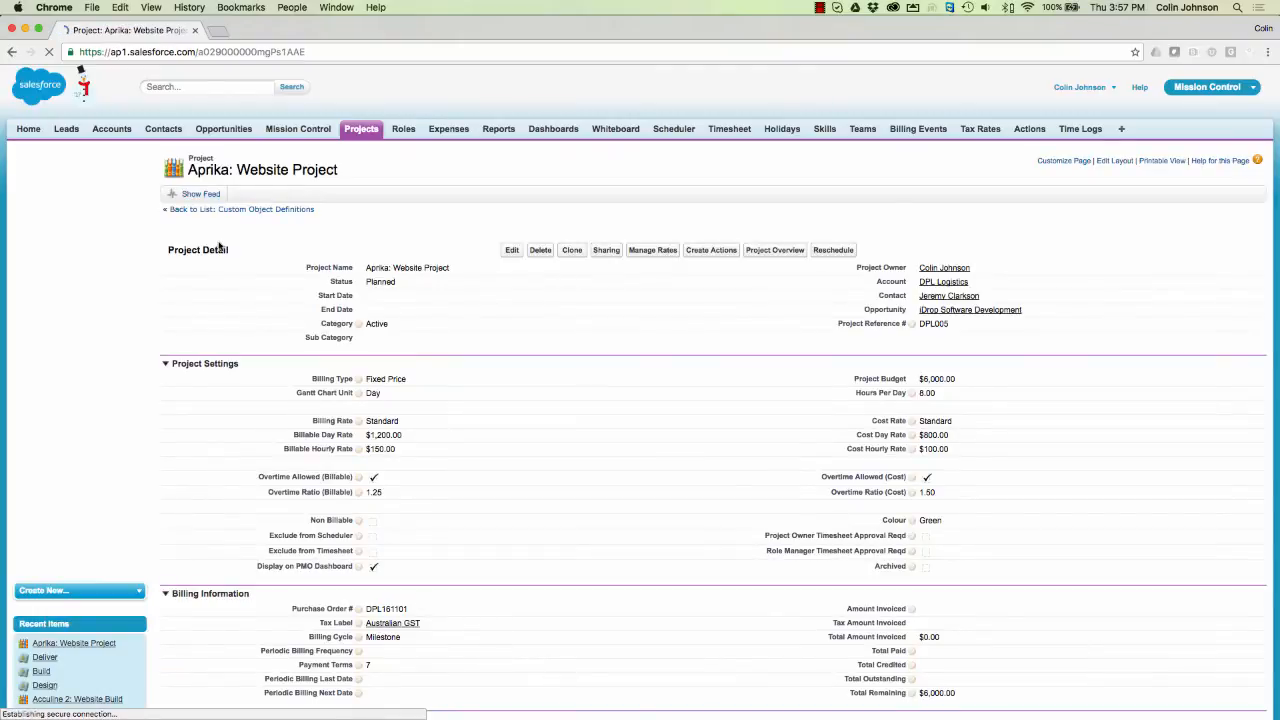
pyautogui.scroll(-5, 219, 246)
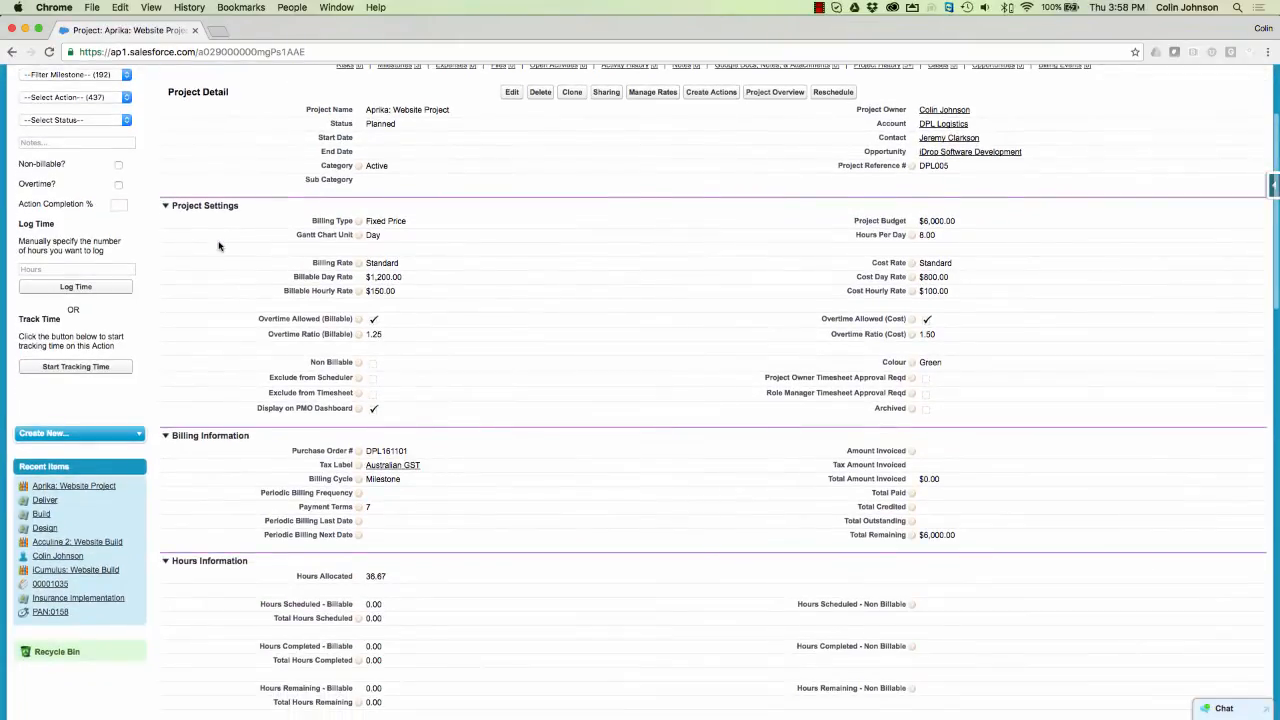
pyautogui.scroll(-7, 219, 246)
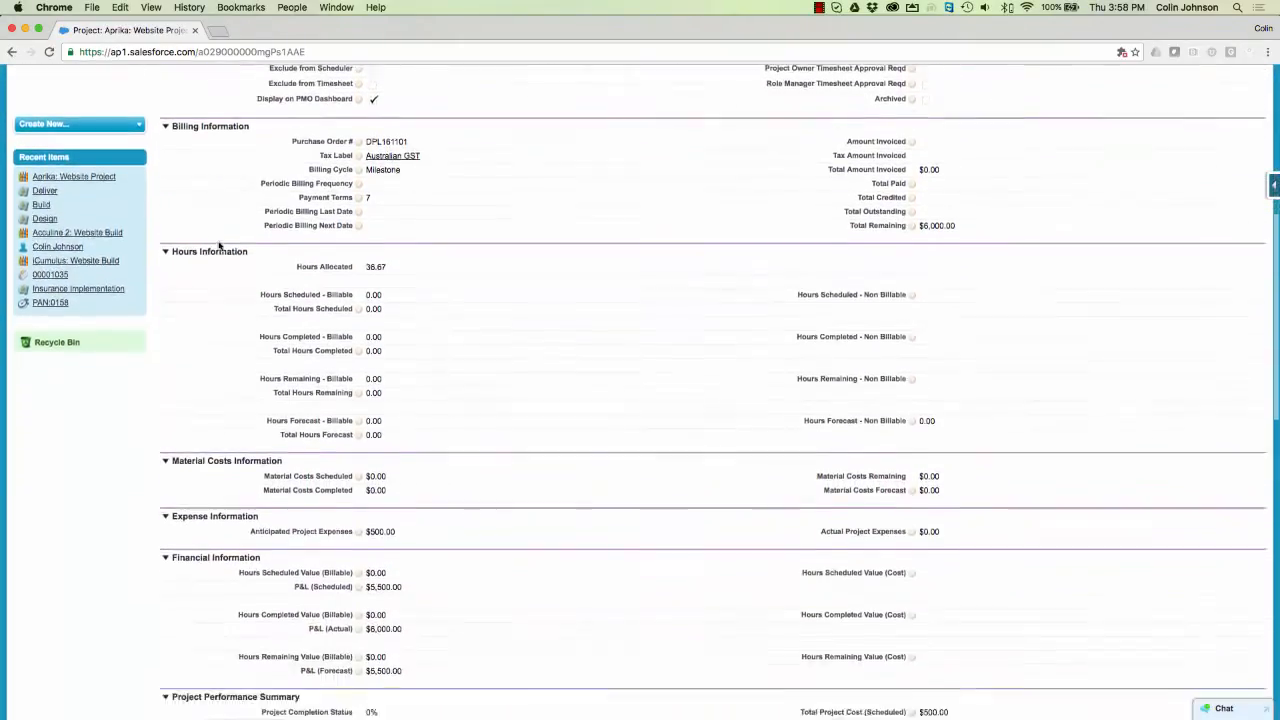
pyautogui.scroll(-7, 219, 246)
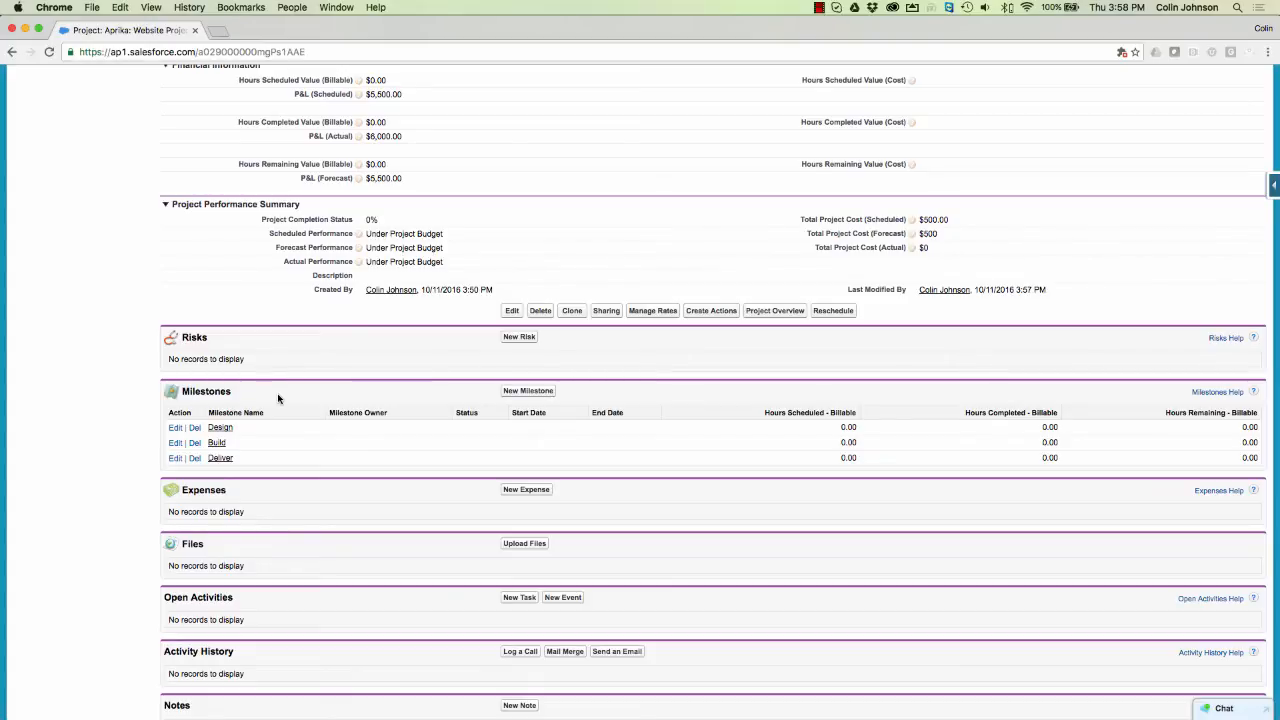
# - Open Create Actions and add 5 more action rows
pyautogui.click(704, 315)
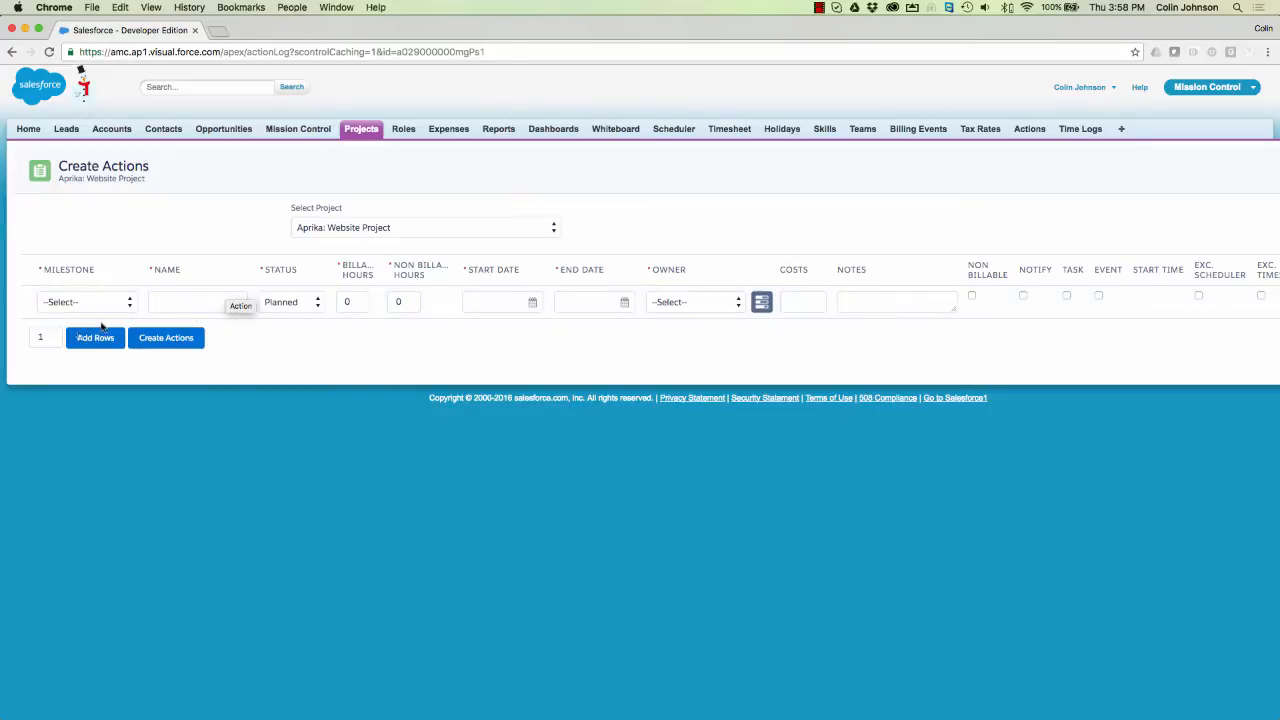
pyautogui.click(43, 338)
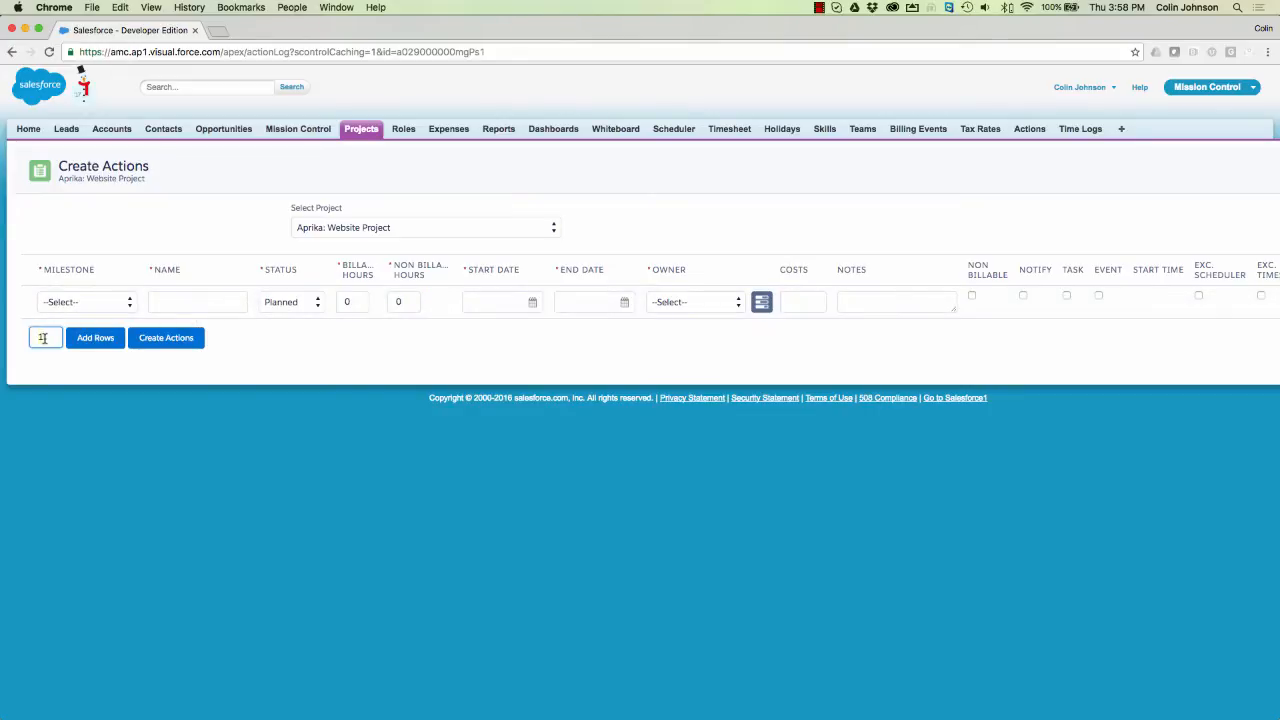
pyautogui.press('BackSpace')
pyautogui.write('5')
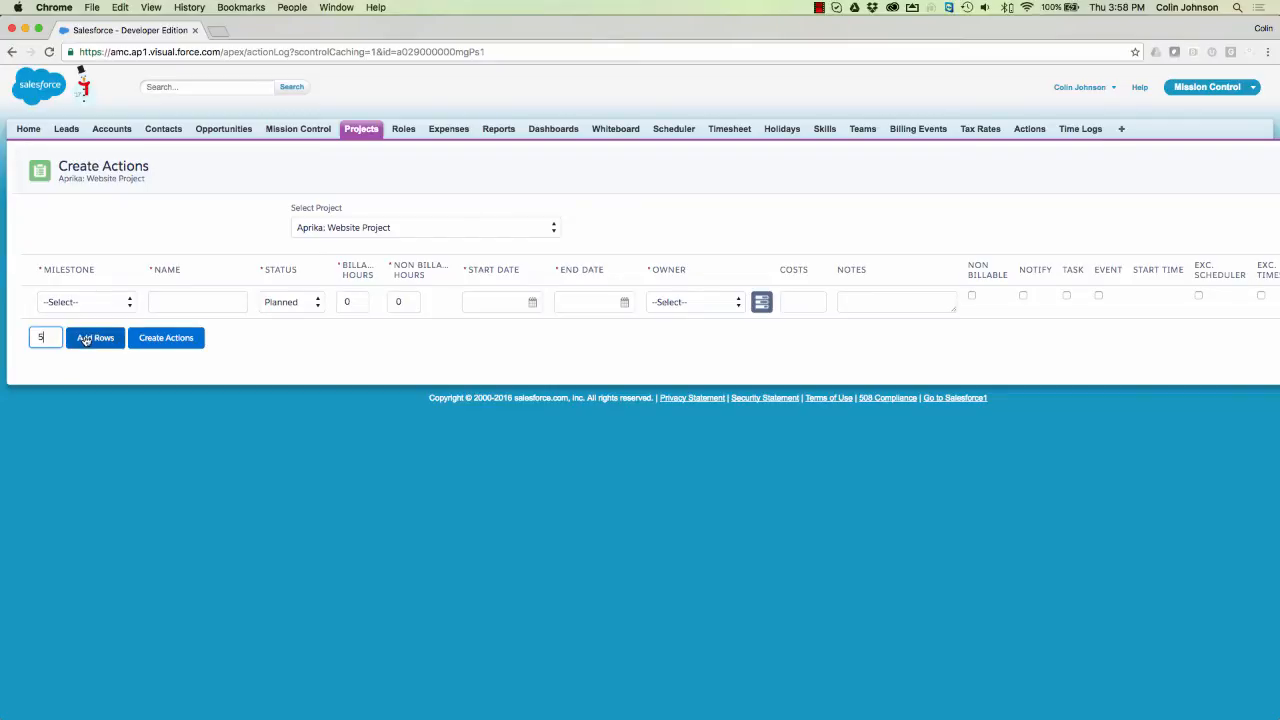
pyautogui.click(85, 340)
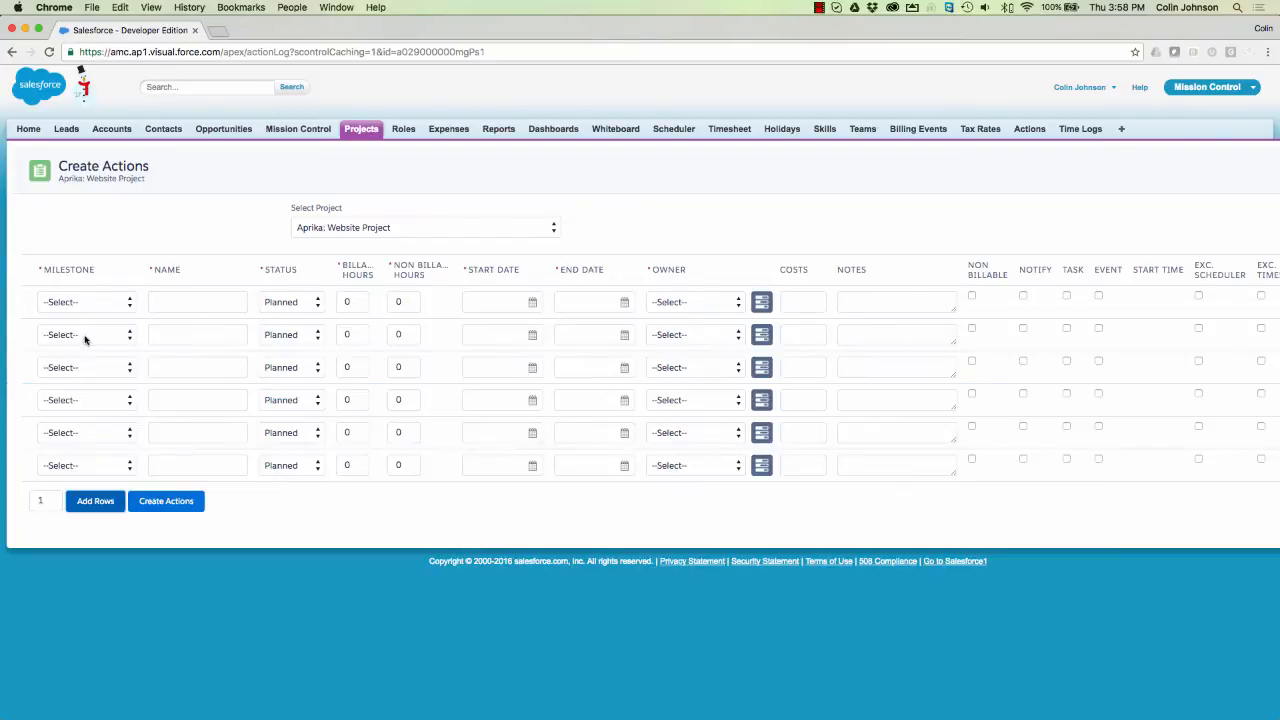
# - Make row 1 'Design Wireframes' under the Design milestone with 6 billable hours
pyautogui.click(98, 301)
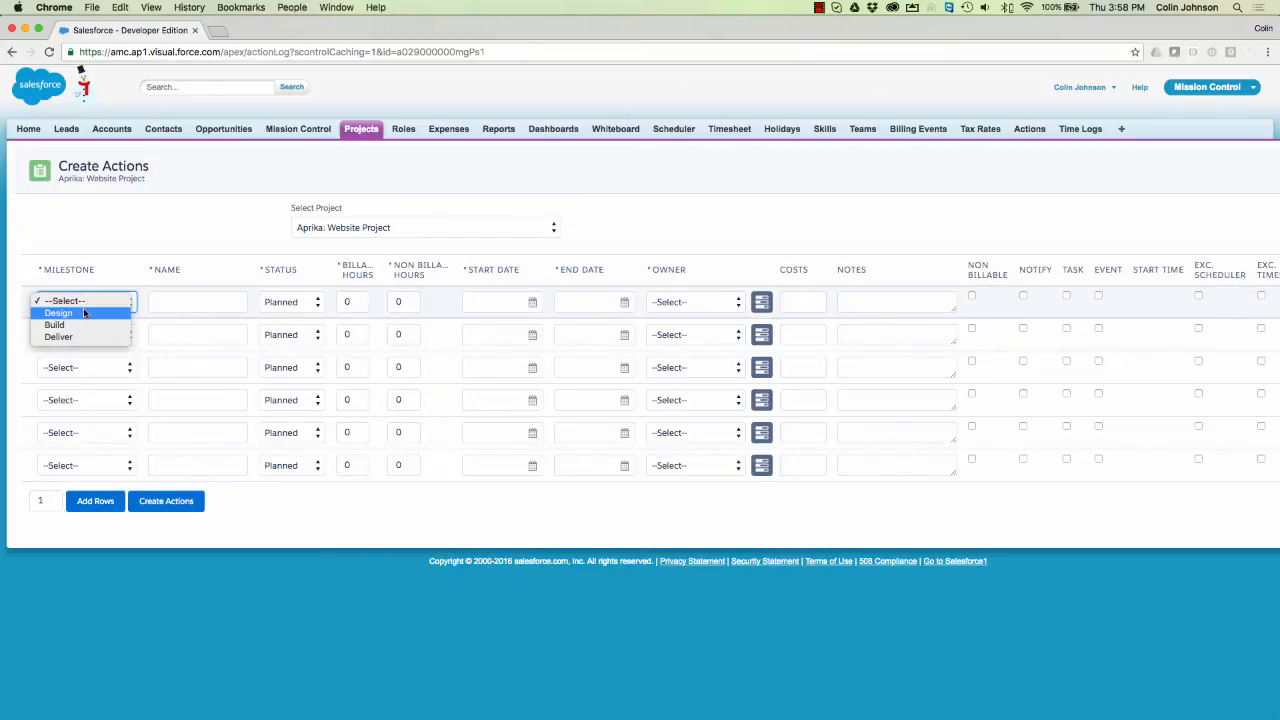
pyautogui.click(58, 313)
pyautogui.click(160, 301)
pyautogui.write('D')
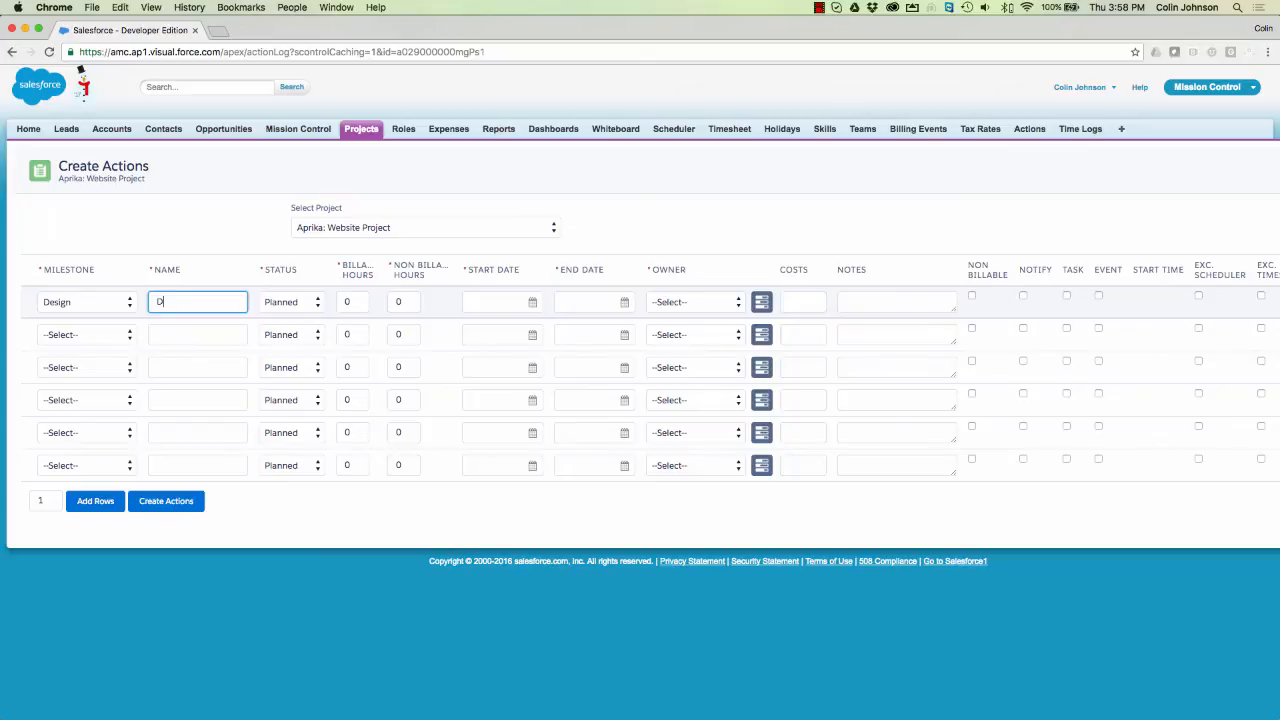
pyautogui.write('esign Wireframes')
pyautogui.click(357, 301)
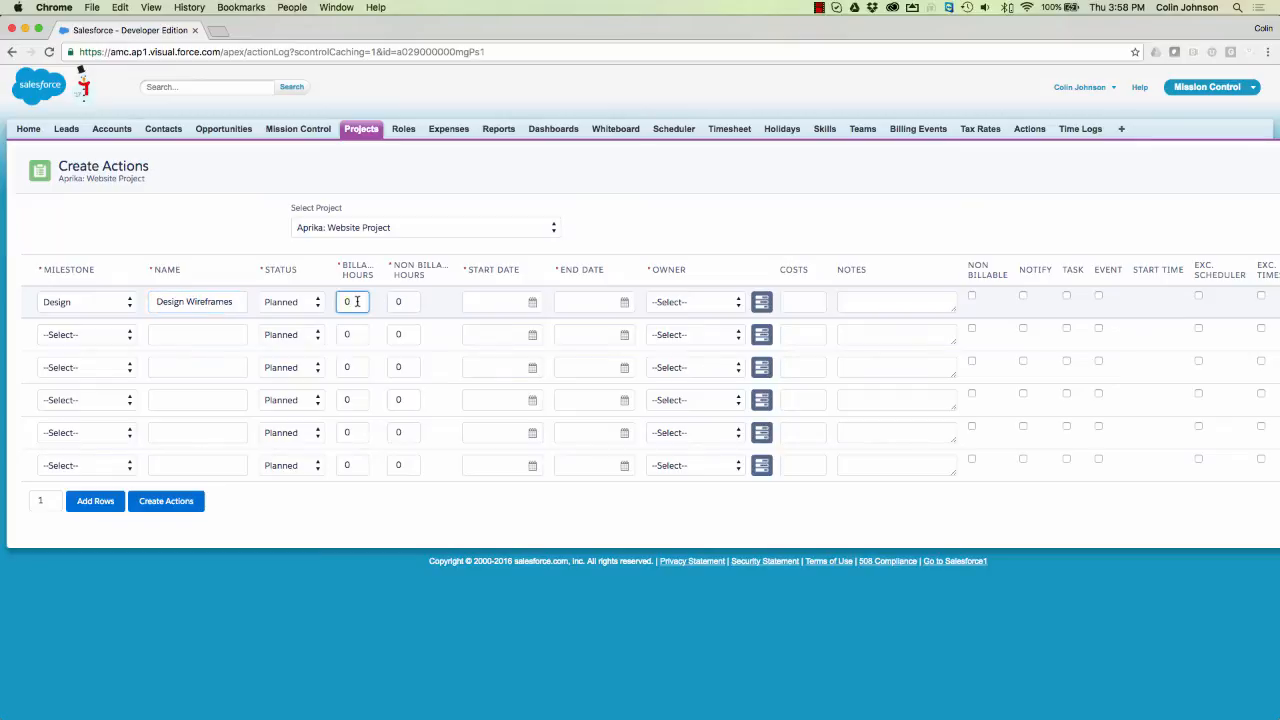
pyautogui.write('6')
pyautogui.click(533, 303)
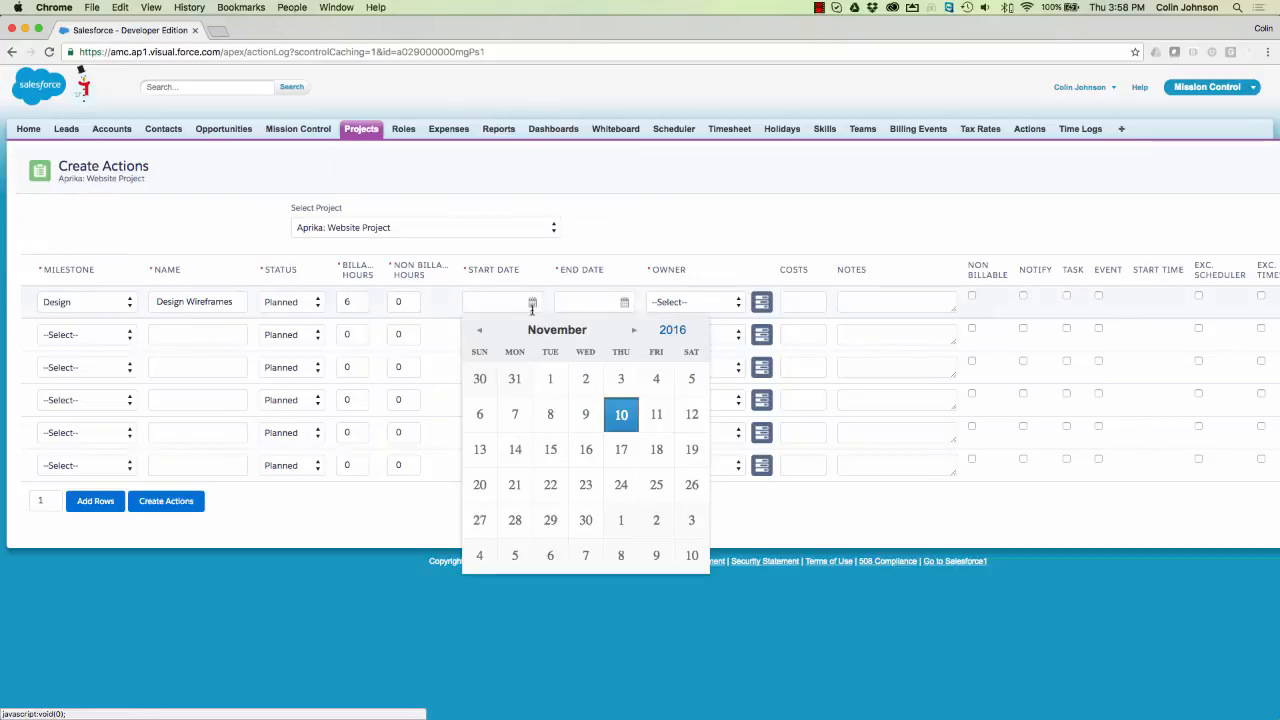
# - Date Design Wireframes 10/11/2016 for start and end, leaving its owner unset
pyautogui.click(621, 416)
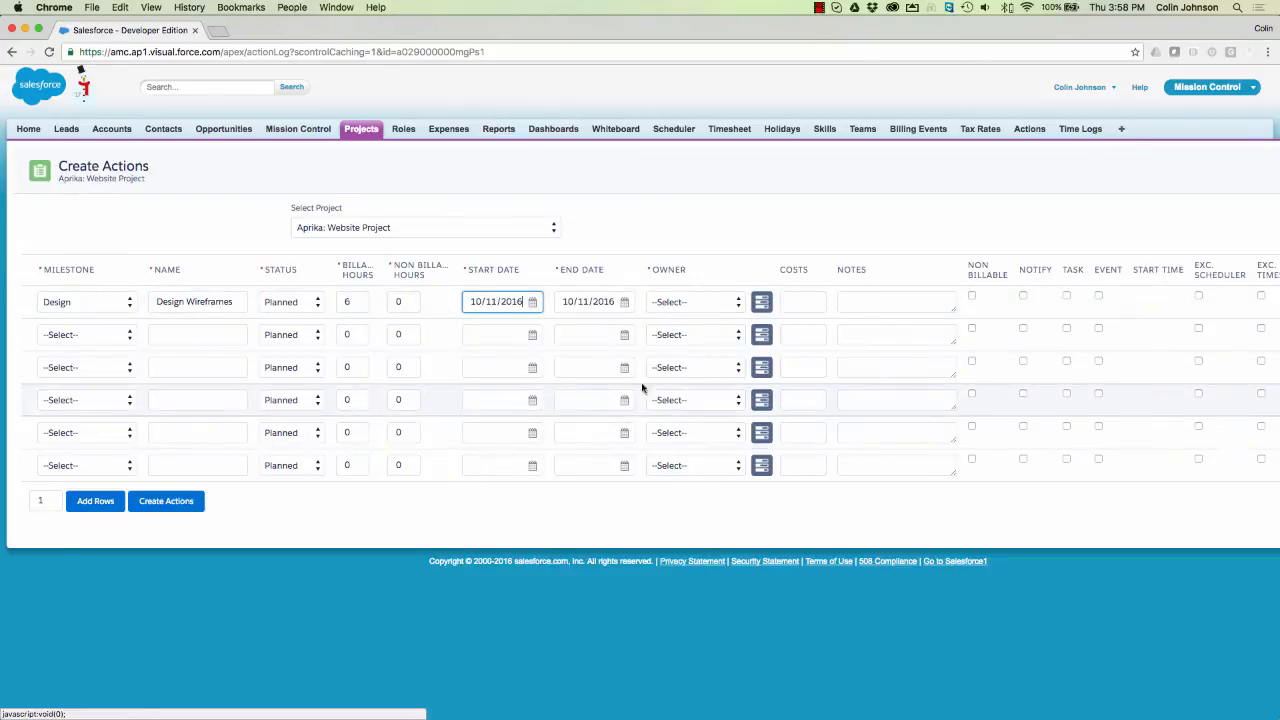
pyautogui.click(694, 306)
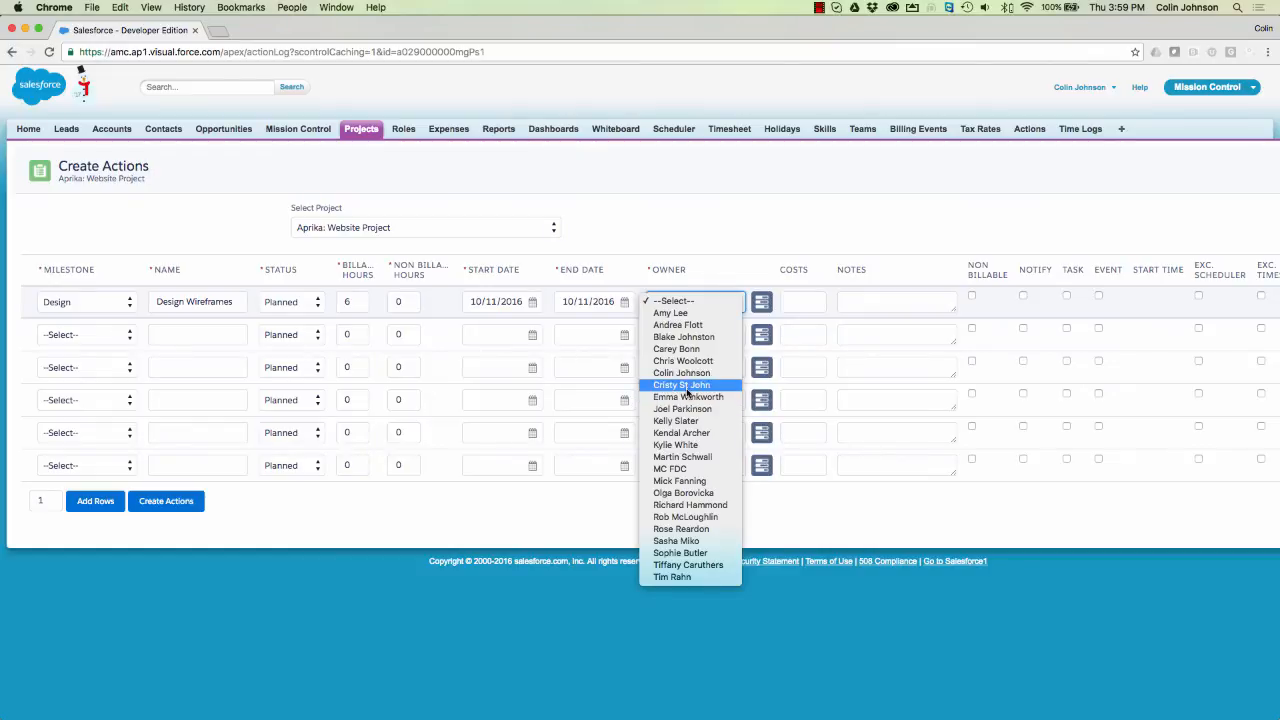
pyautogui.click(706, 260)
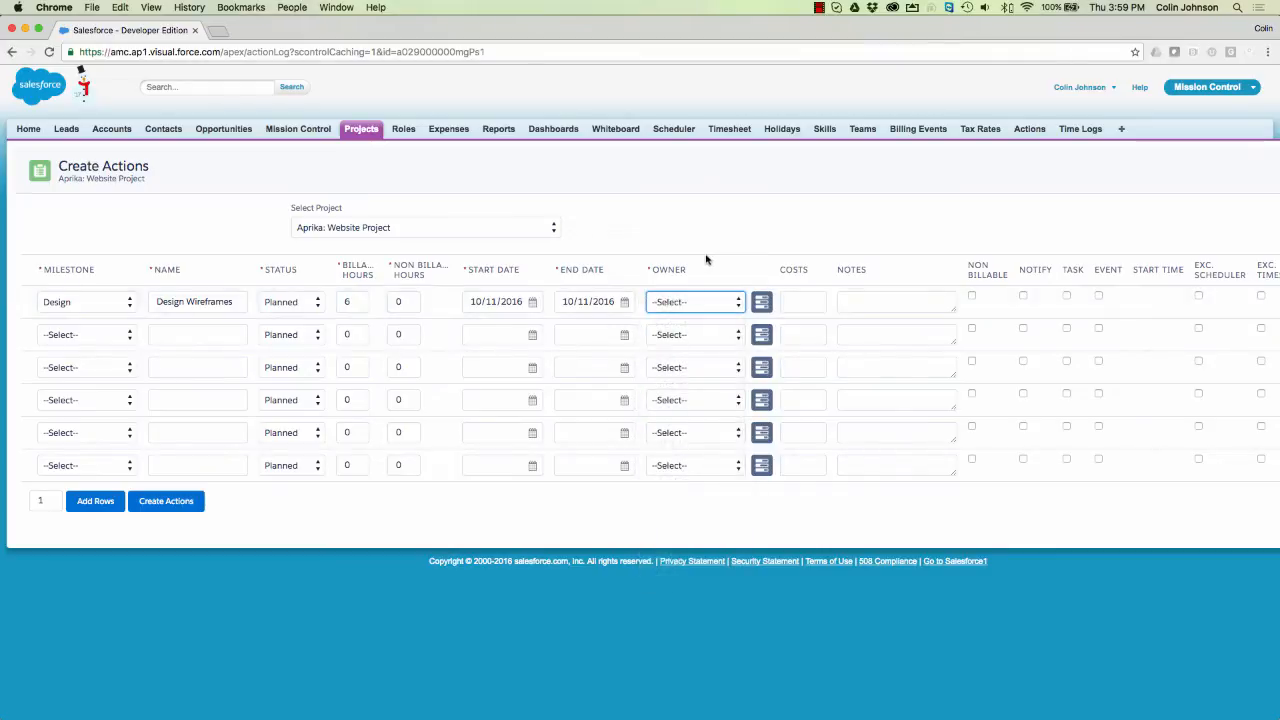
# - Open the Resource Assignment Wizard and search for potential roles with their daily hours
pyautogui.click(760, 304)
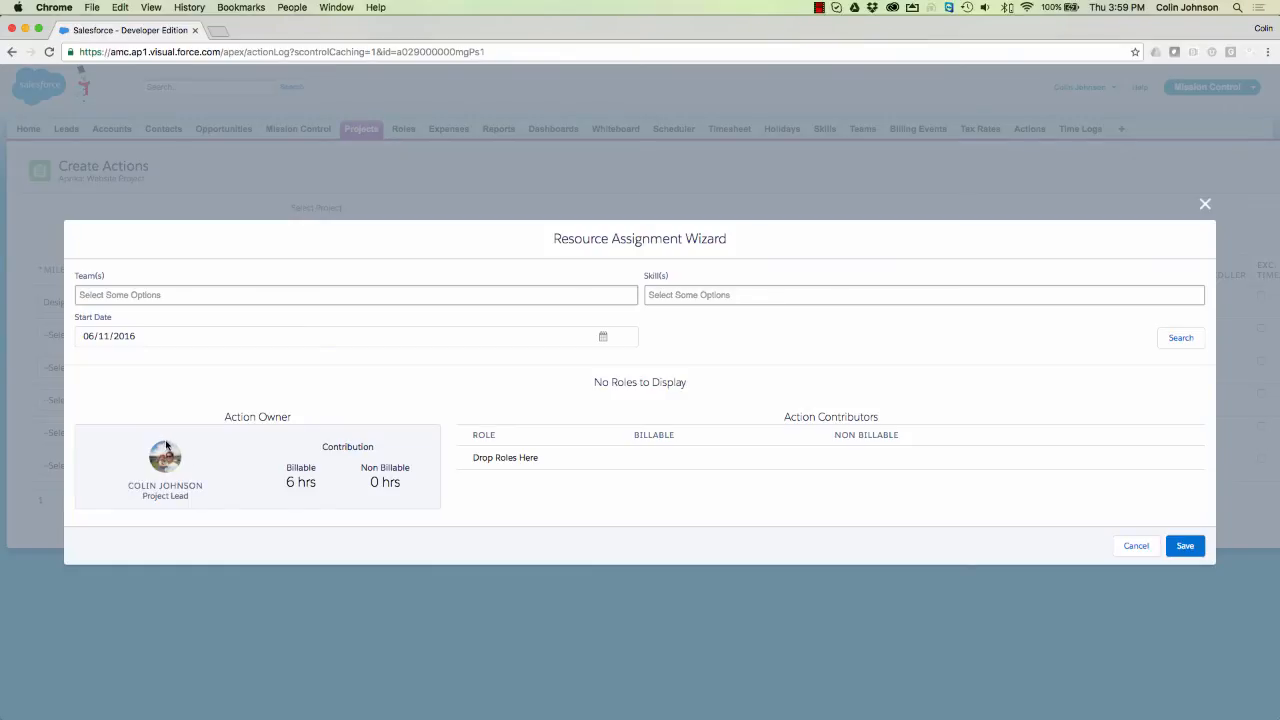
pyautogui.click(1177, 340)
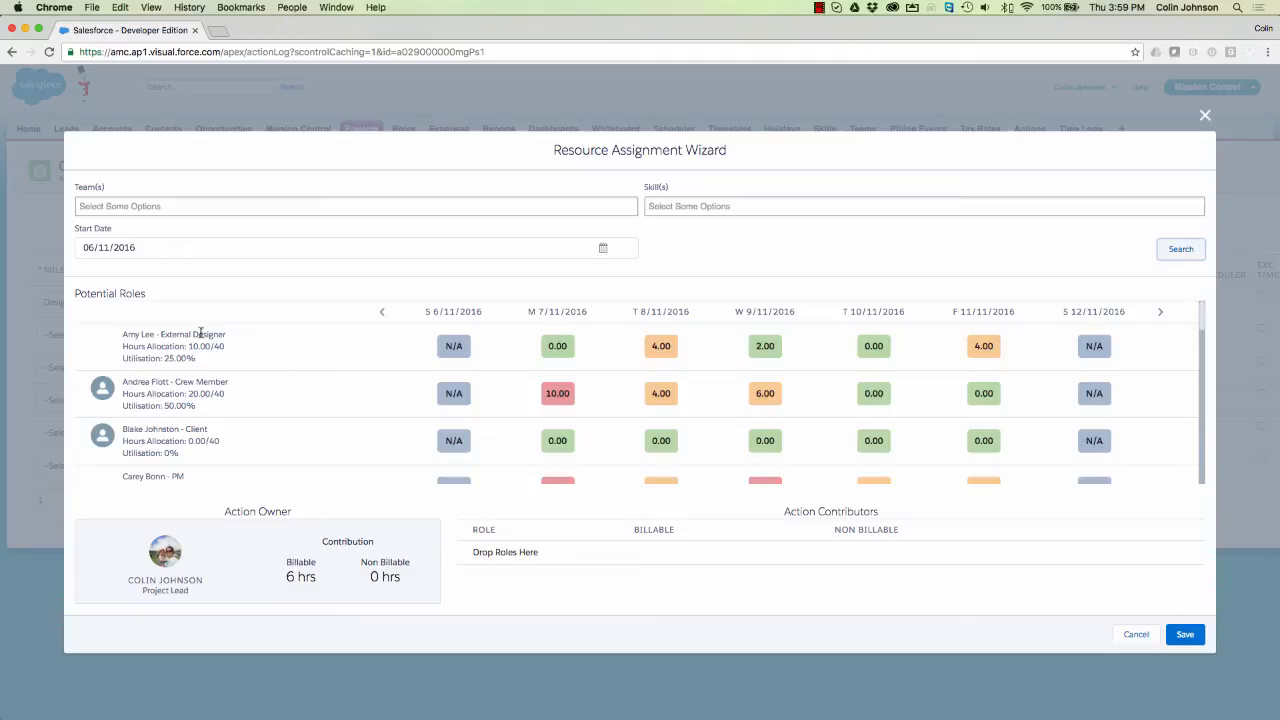
pyautogui.scroll(-1, 123, 369)
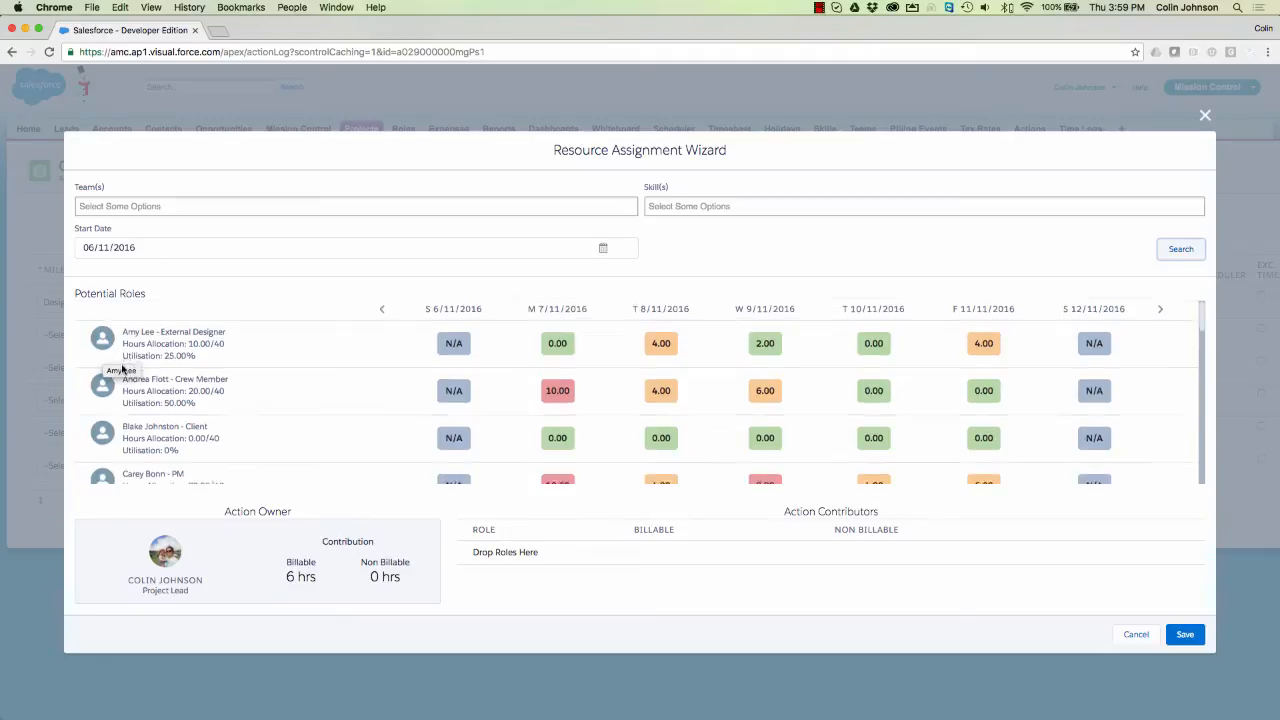
pyautogui.scroll(-10, 123, 369)
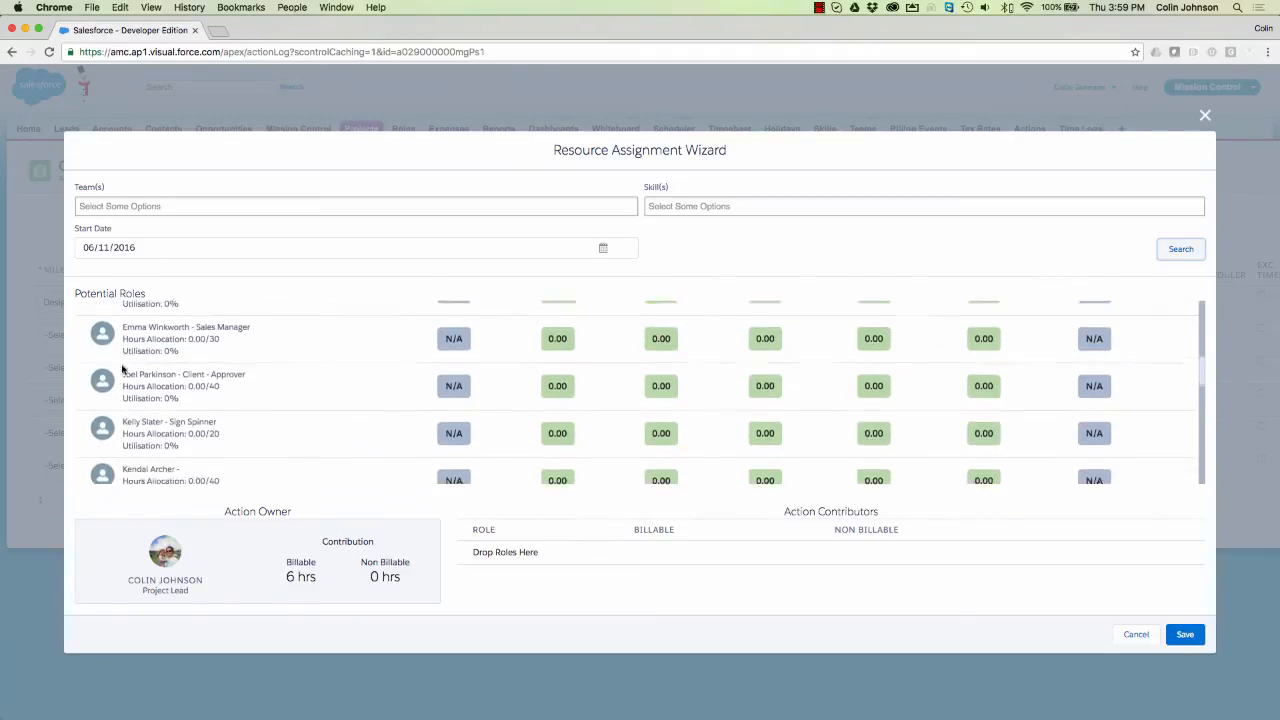
pyautogui.scroll(-8, 123, 369)
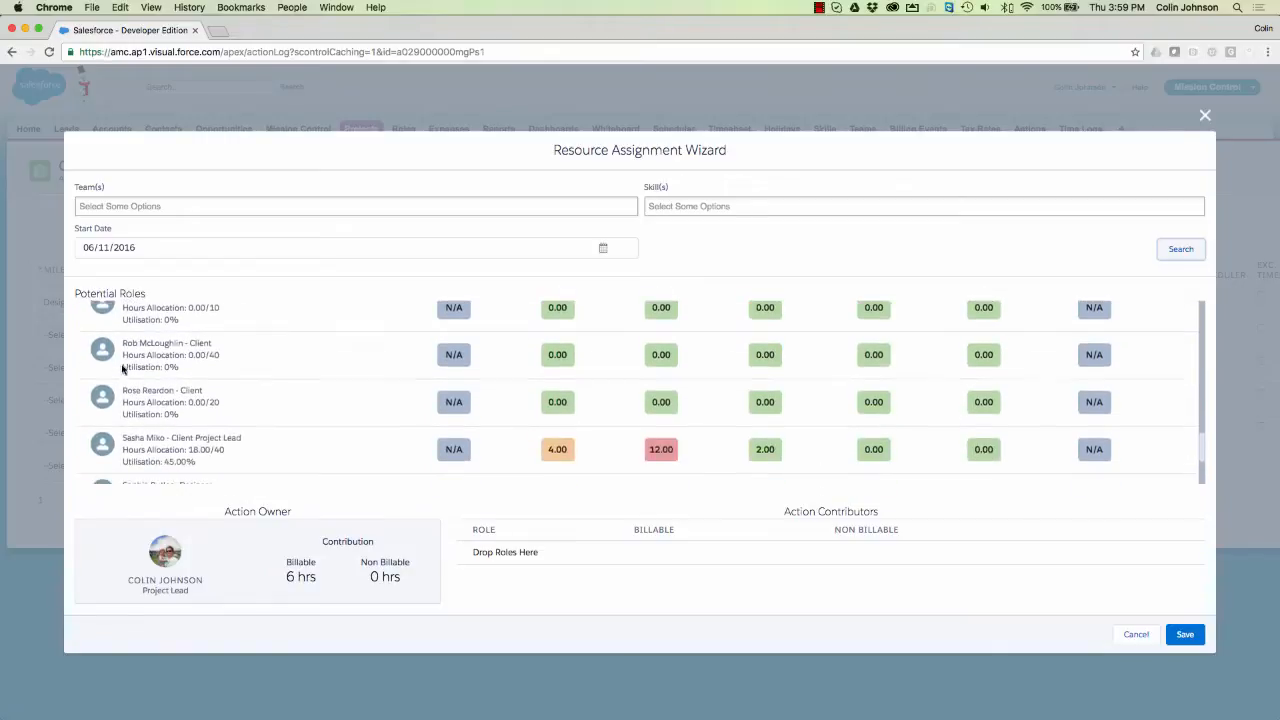
pyautogui.scroll(20, 123, 369)
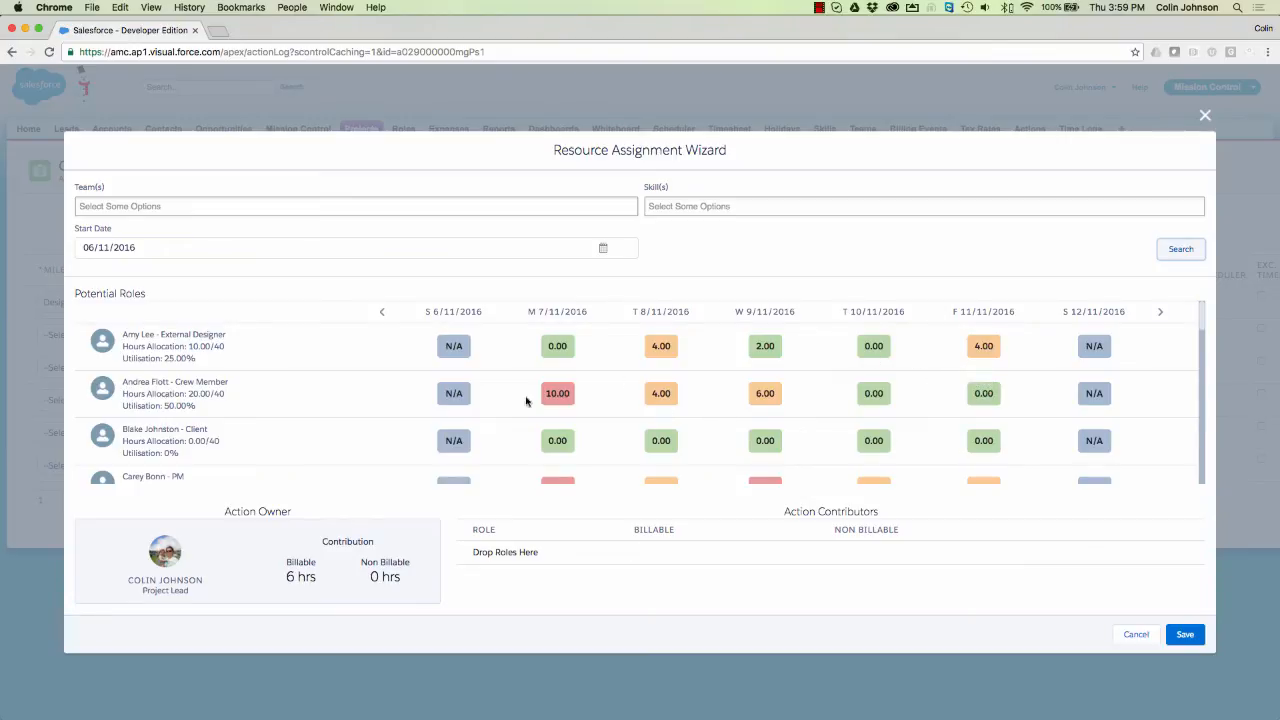
# - Try the technical developer as action owner, then restore the project lead with 6 billable hours
pyautogui.scroll(-2, 441, 415)
pyautogui.scroll(-4, 445, 412)
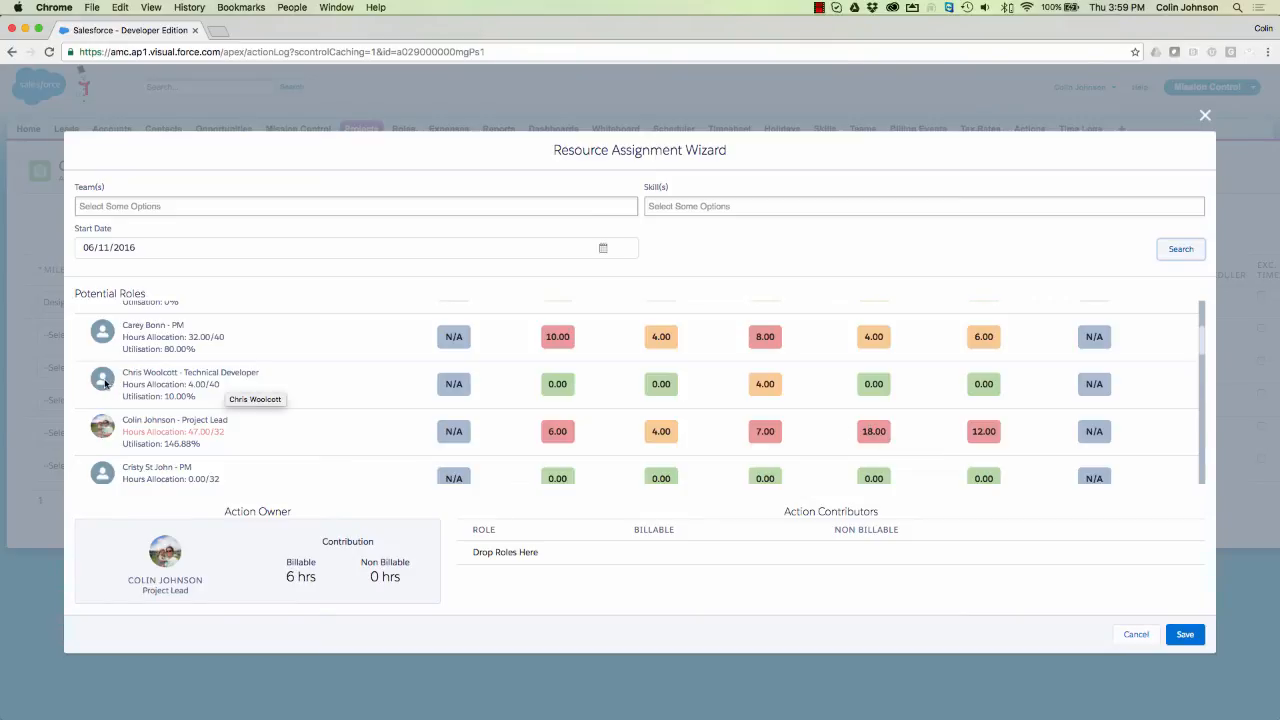
pyautogui.moveTo(105, 383); pyautogui.dragTo(162, 558)
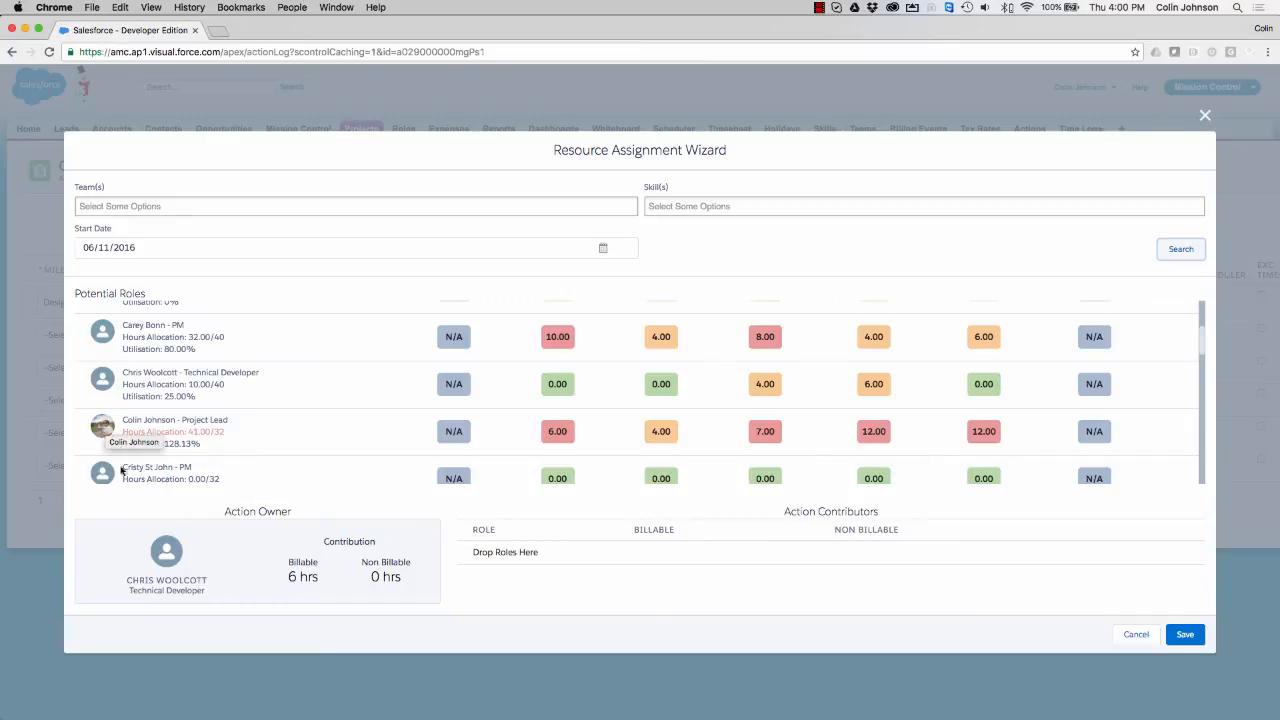
pyautogui.moveTo(107, 430); pyautogui.dragTo(158, 550)
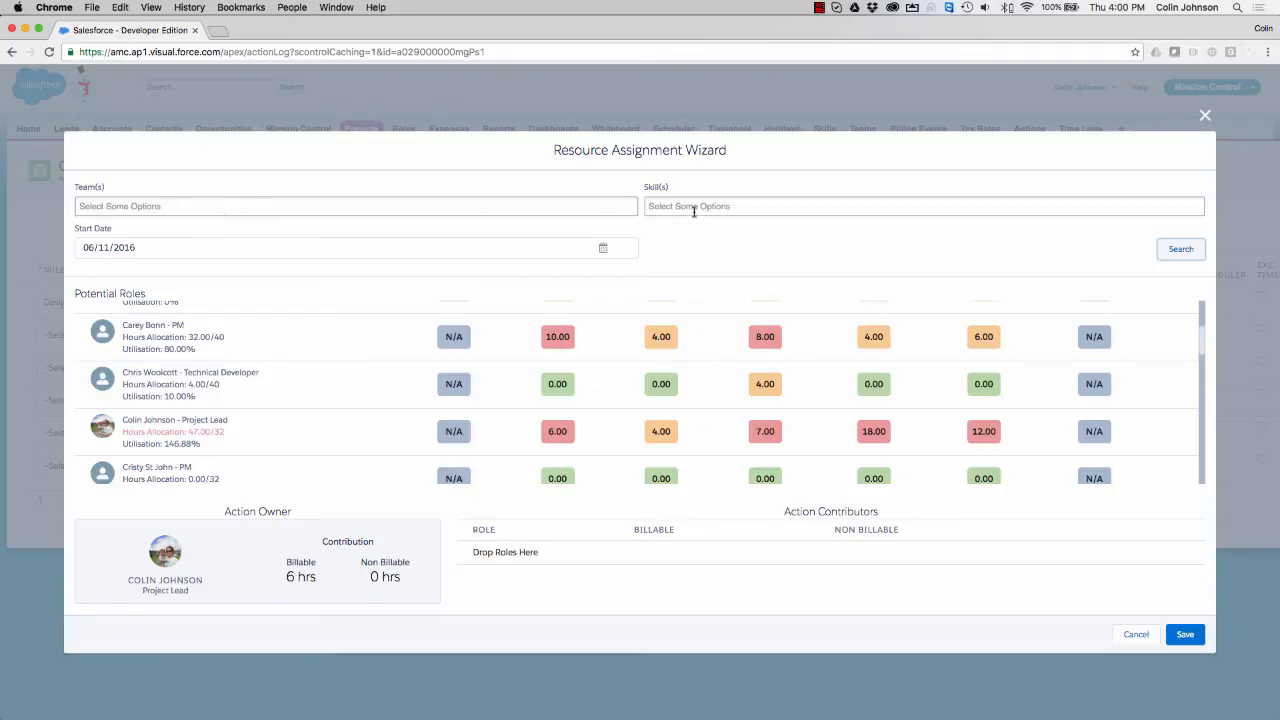
pyautogui.click(120, 212)
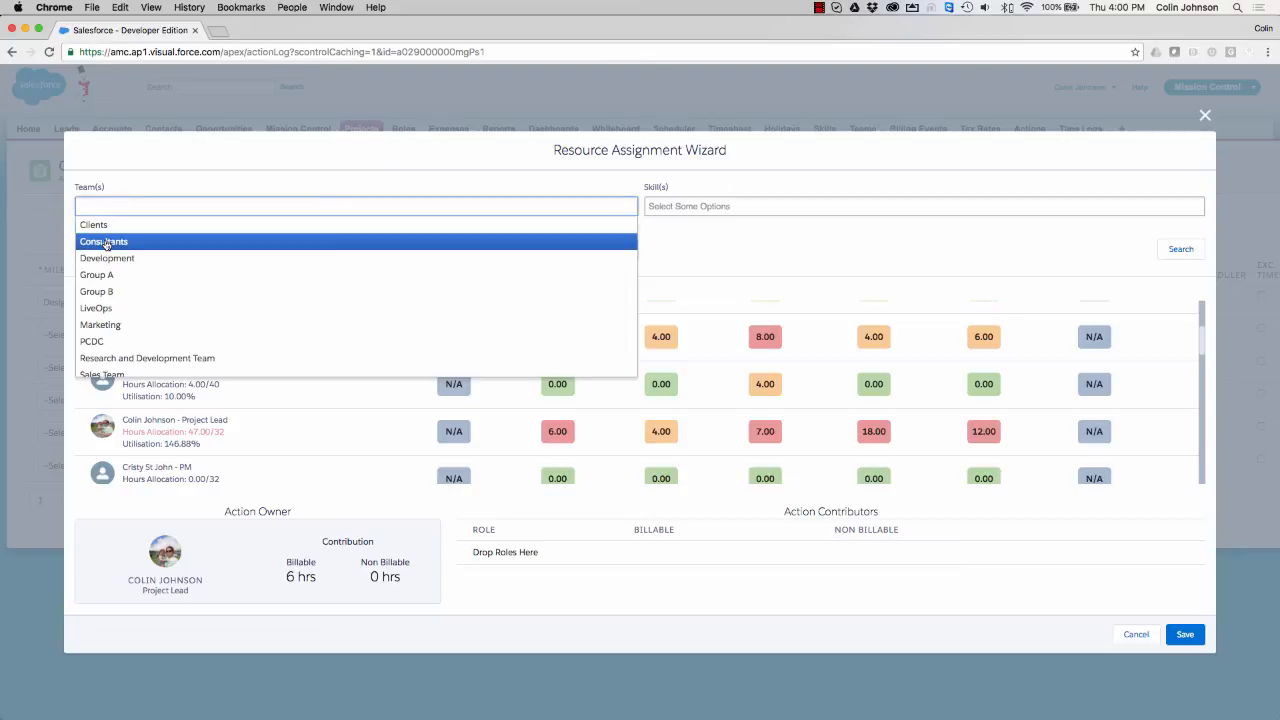
pyautogui.click(104, 242)
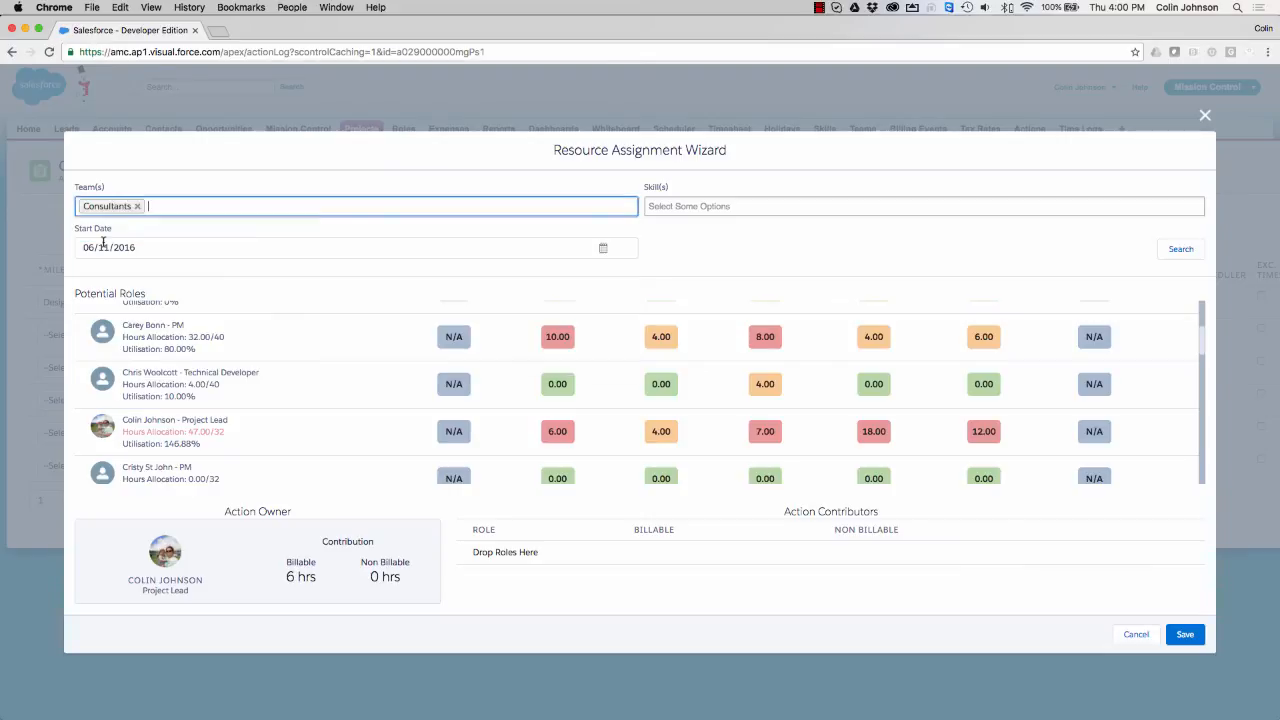
pyautogui.click(694, 207)
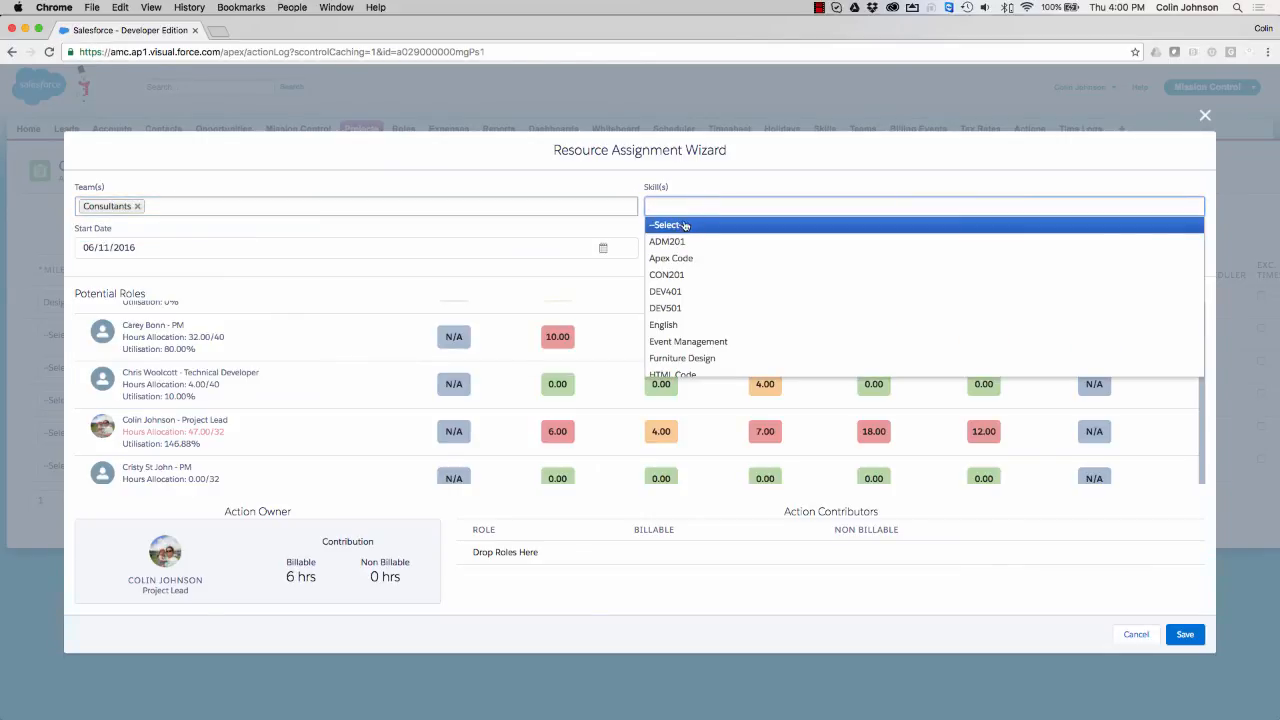
pyautogui.click(679, 242)
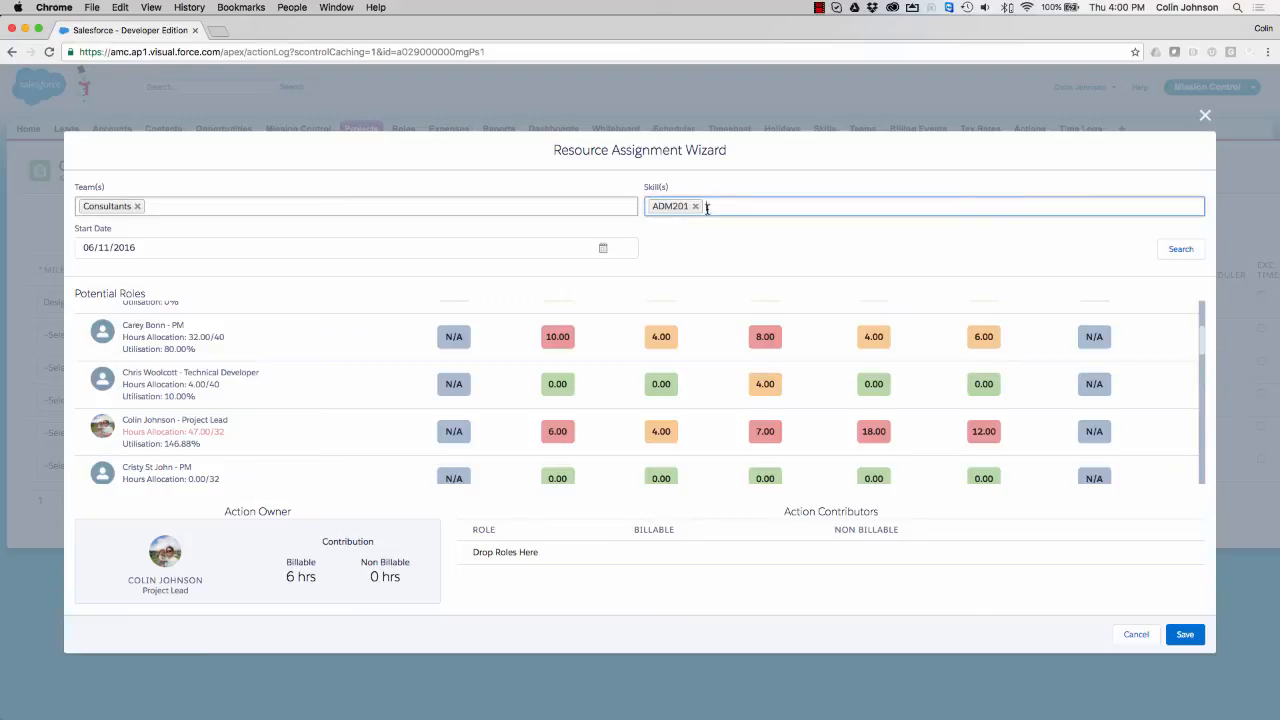
pyautogui.click(722, 206)
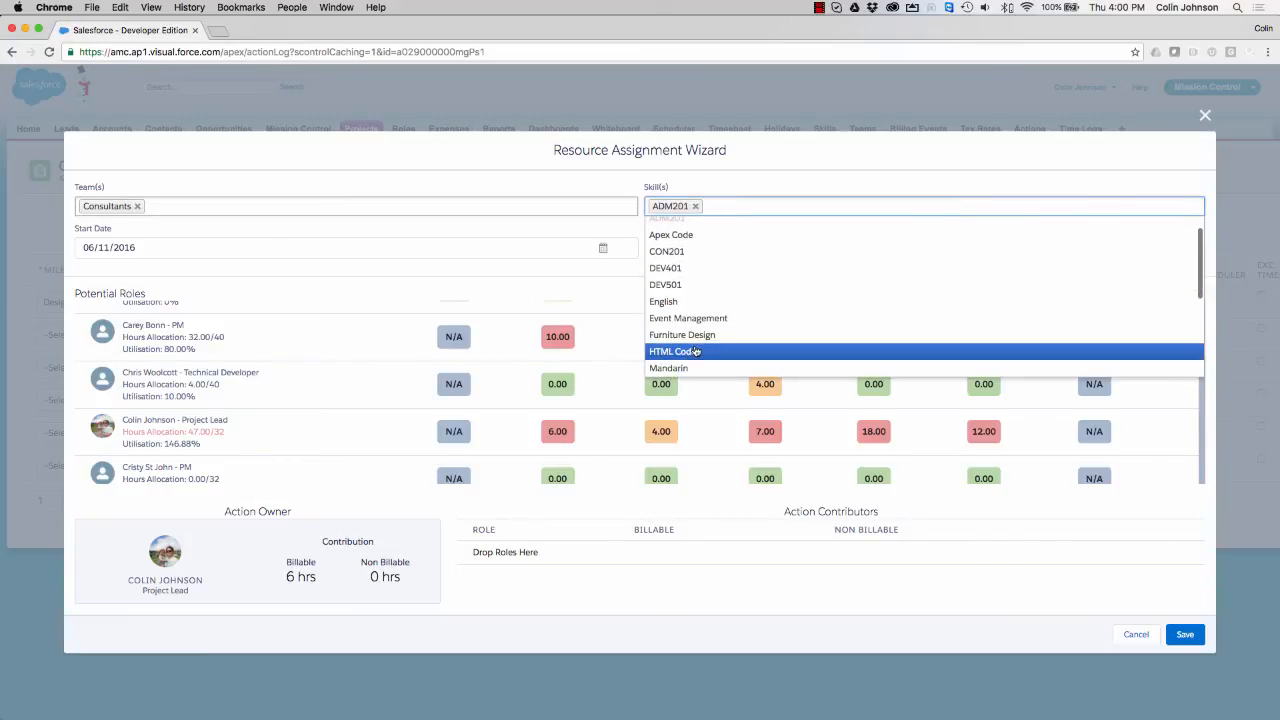
pyautogui.click(697, 352)
pyautogui.click(1179, 249)
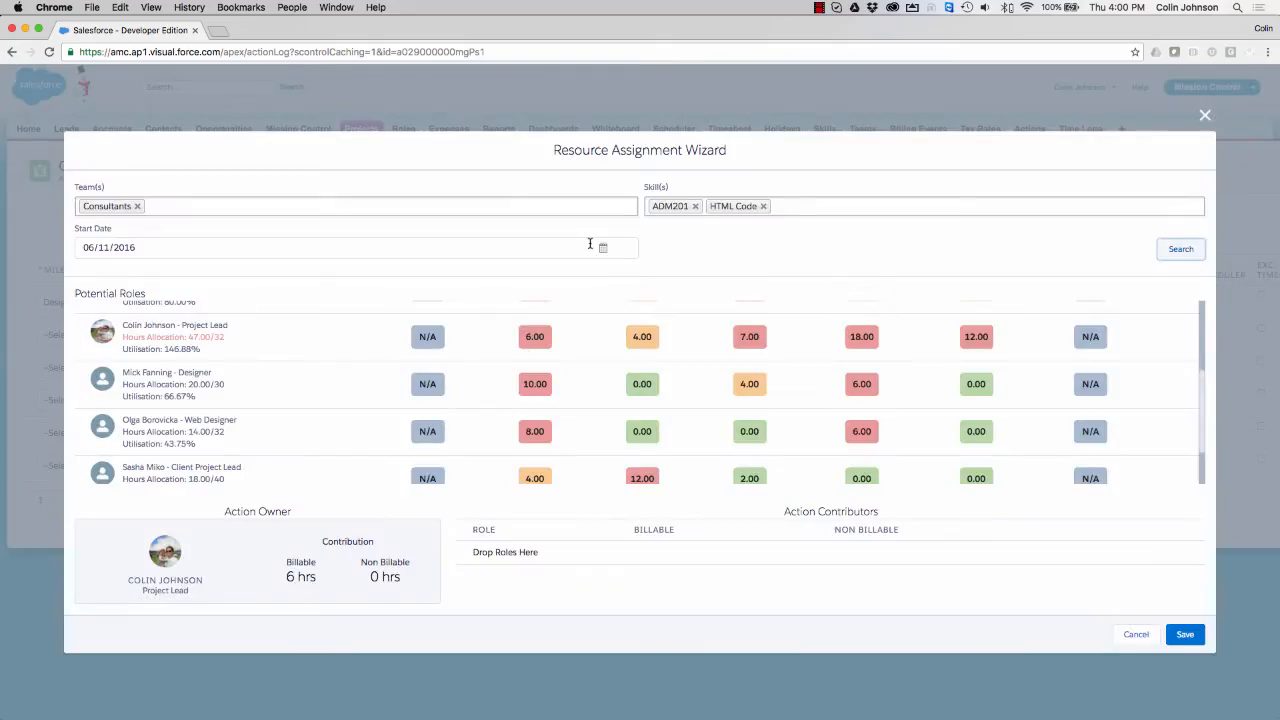
pyautogui.scroll(3, 165, 340)
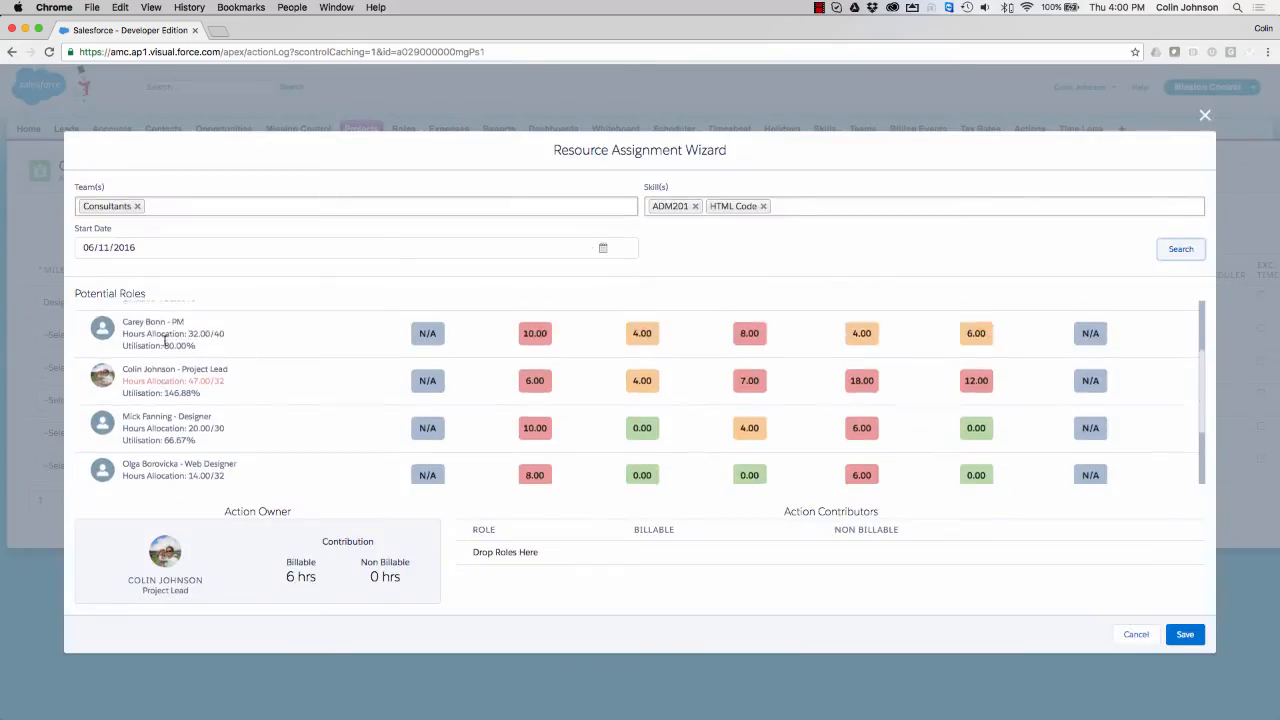
pyautogui.scroll(-5, 165, 340)
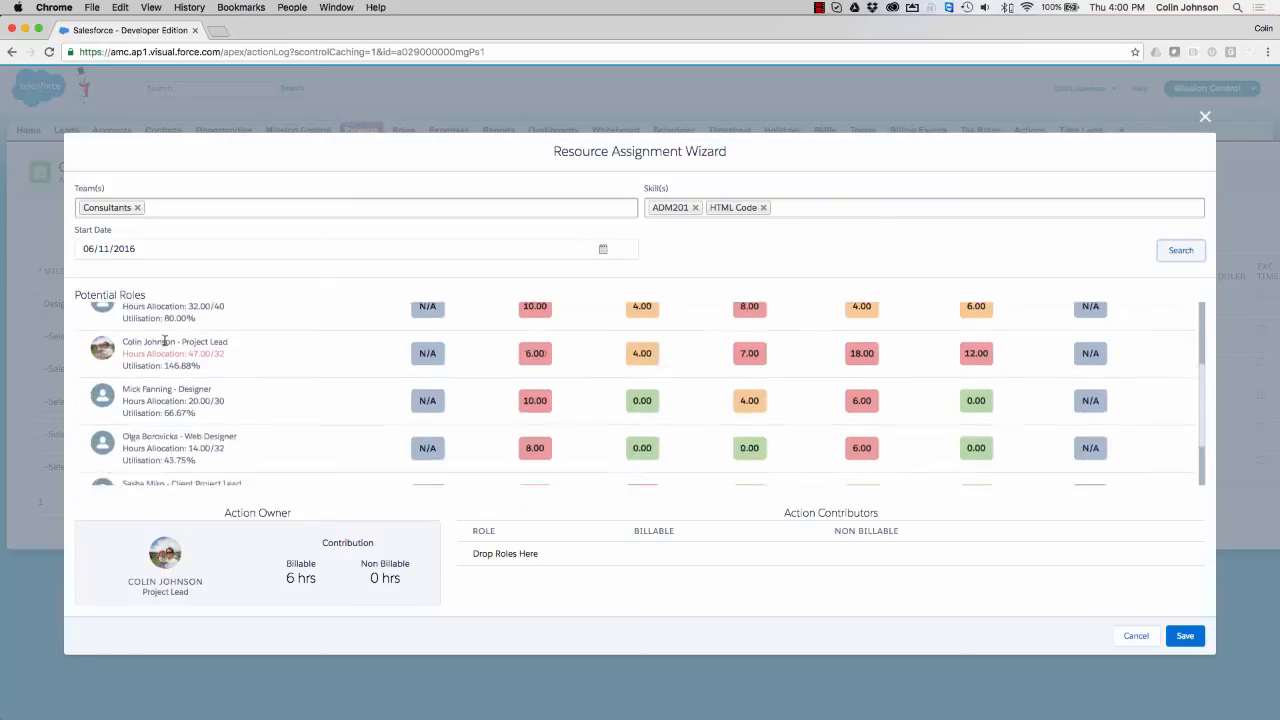
pyautogui.scroll(5, 165, 340)
pyautogui.scroll(2, 165, 340)
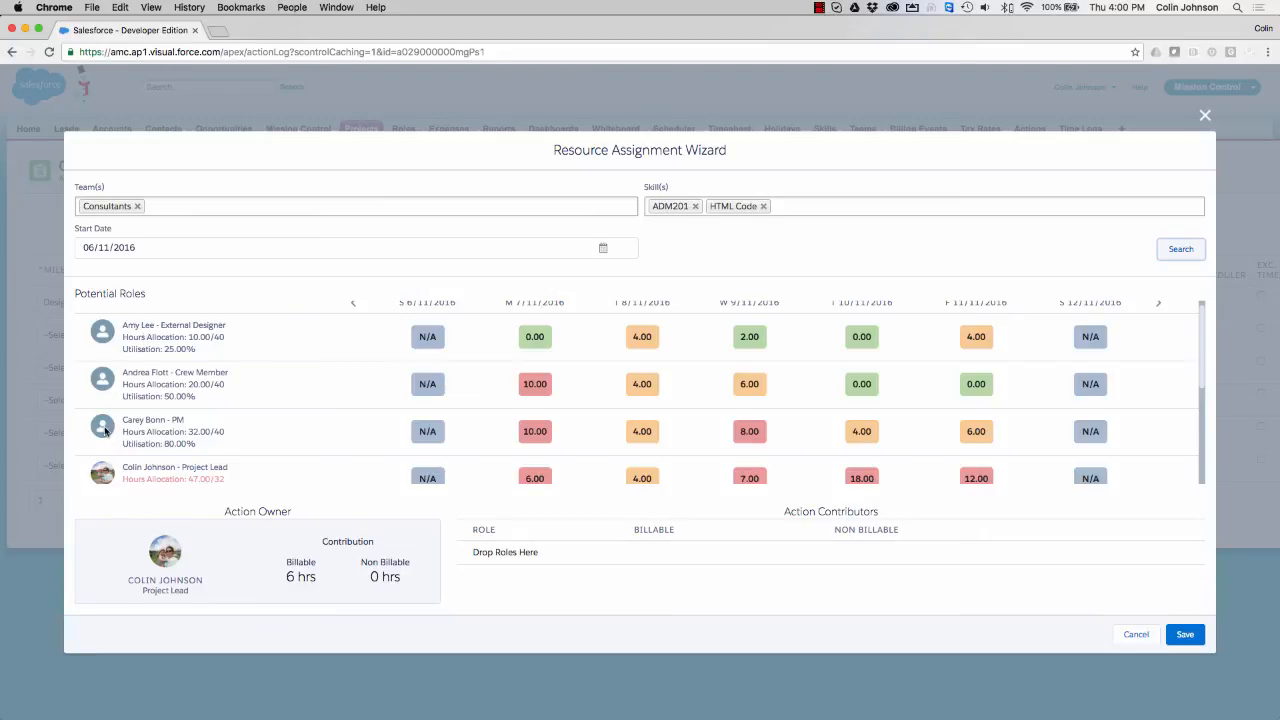
# - Add the PM to Design Wireframes' contributors with 2 billable hours
pyautogui.moveTo(104, 430); pyautogui.dragTo(599, 555)
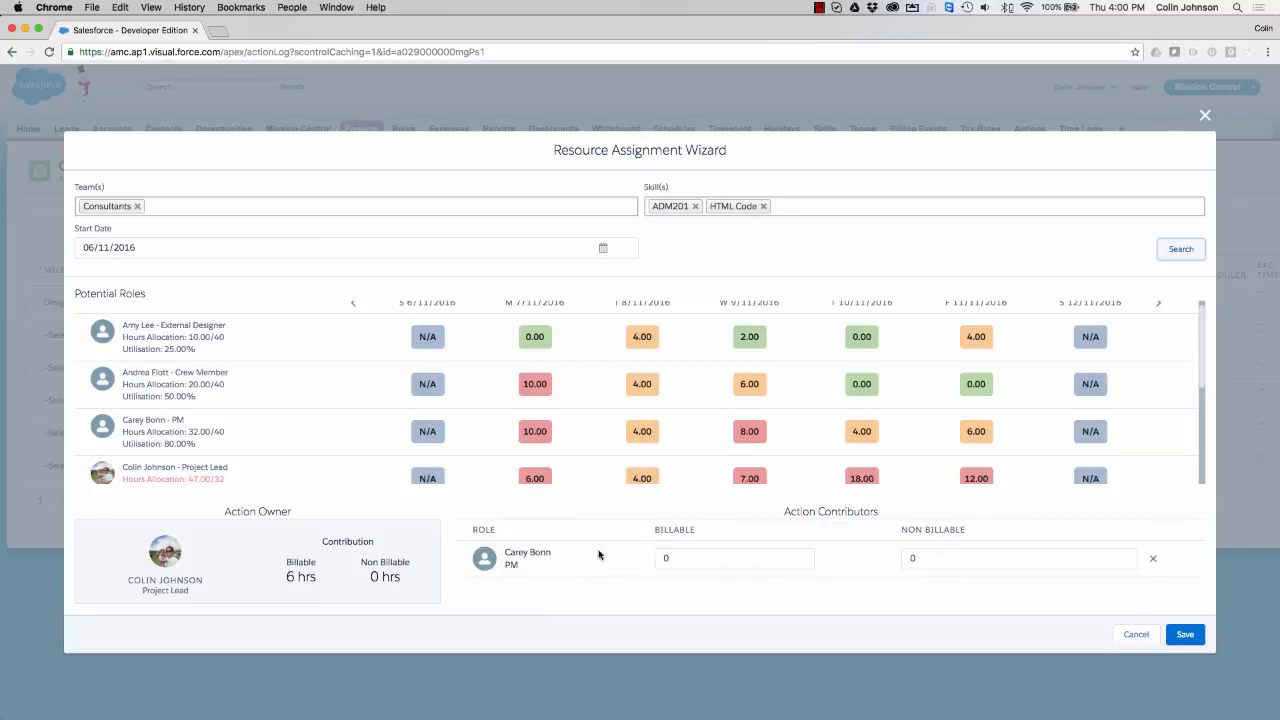
pyautogui.doubleClick(672, 559)
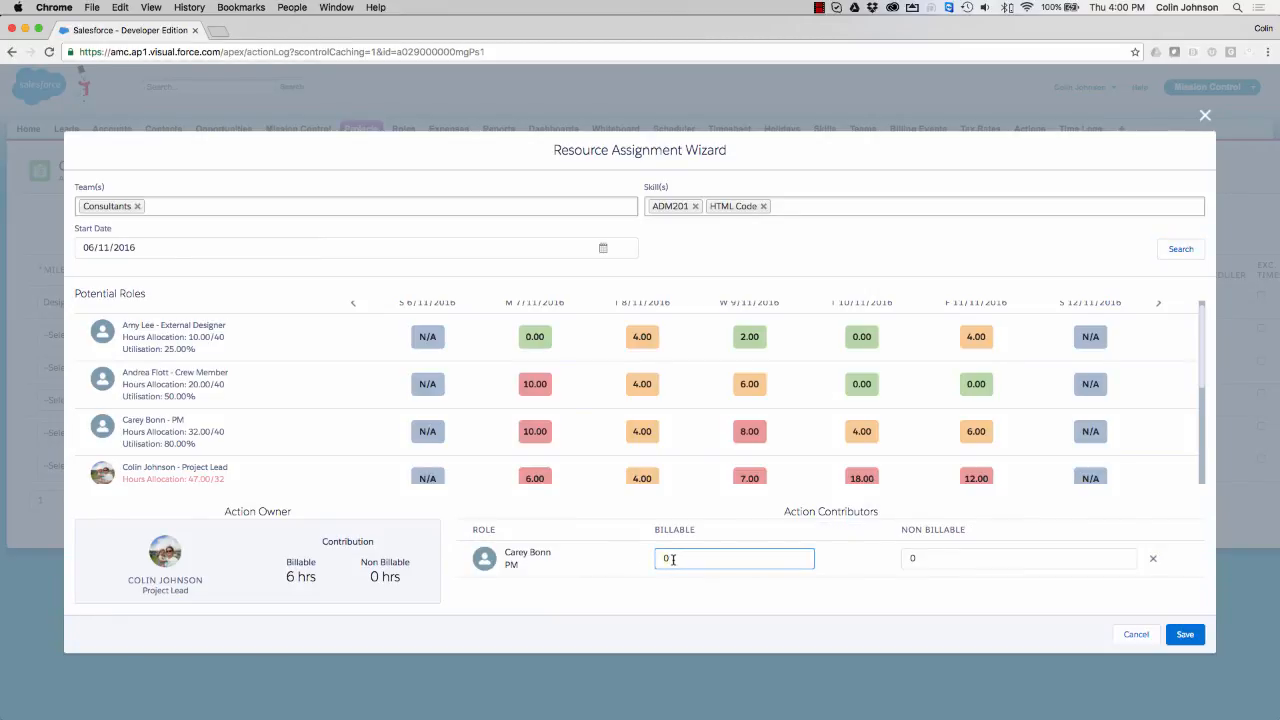
pyautogui.write('2')
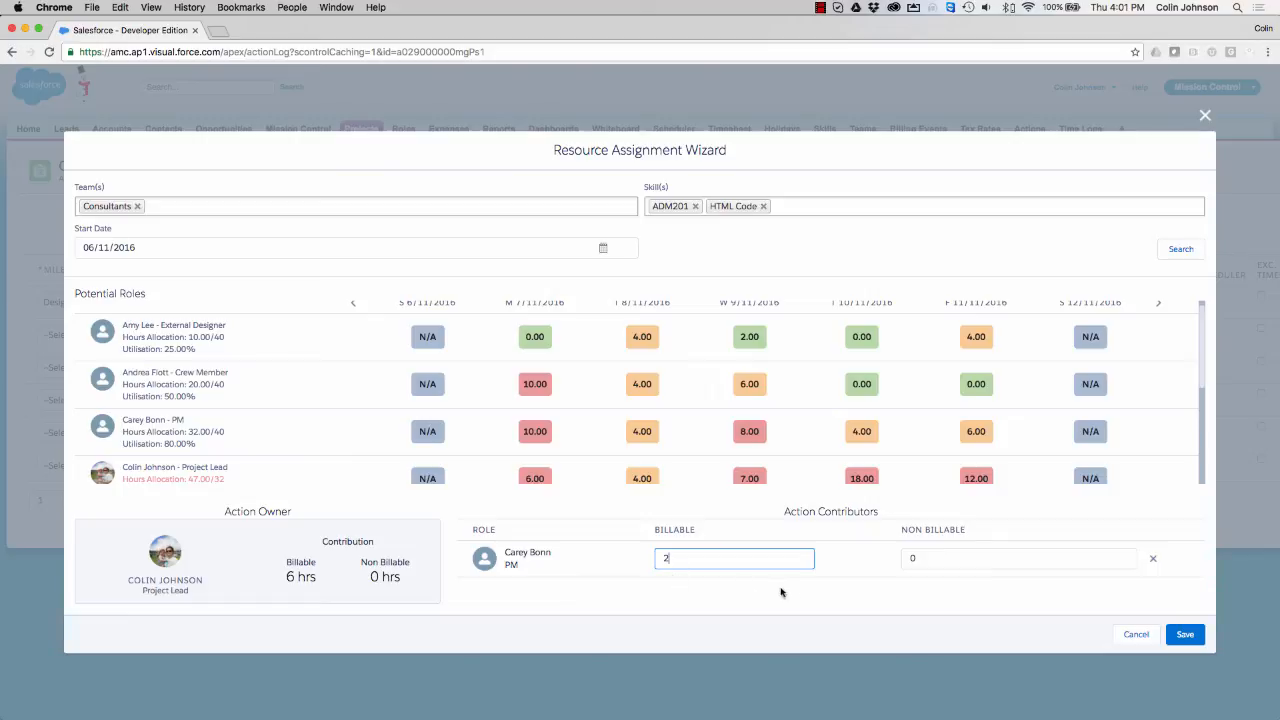
pyautogui.click(917, 456)
# - Add the External Designer as a billable contributor and save the assignments
pyautogui.moveTo(106, 336); pyautogui.dragTo(628, 570)
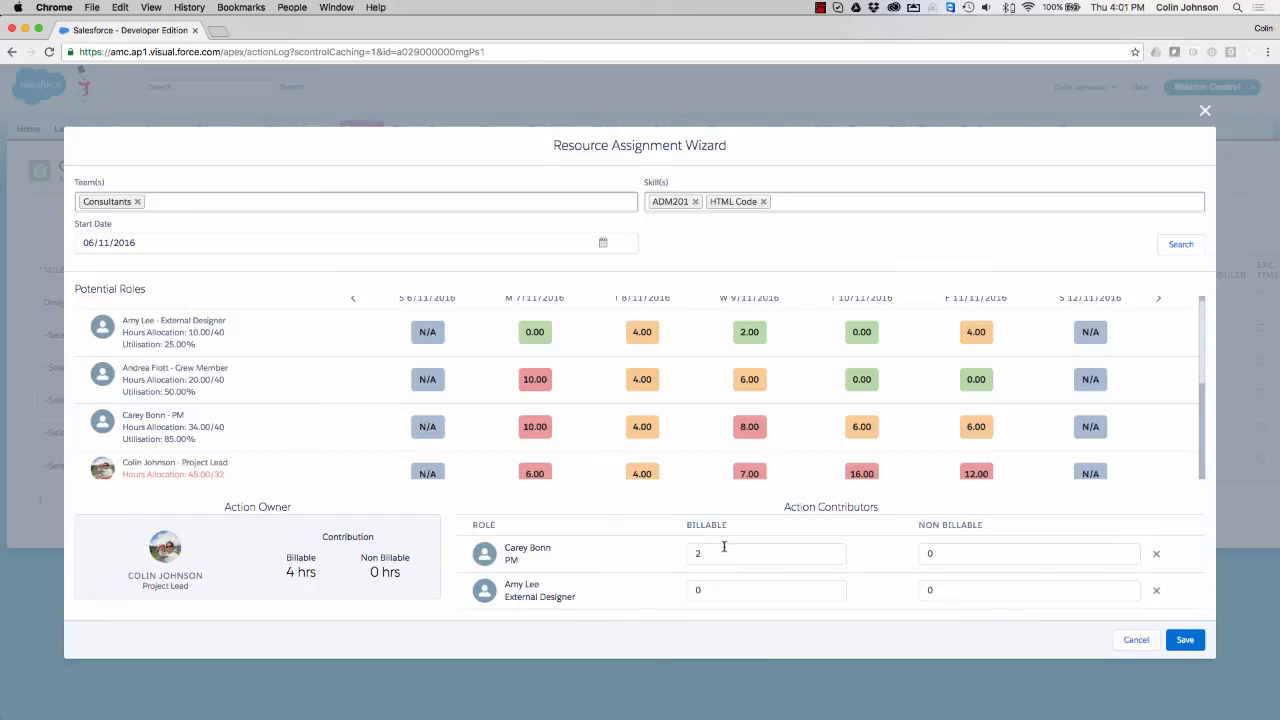
pyautogui.click(707, 588)
pyautogui.click(895, 341)
pyautogui.click(1179, 639)
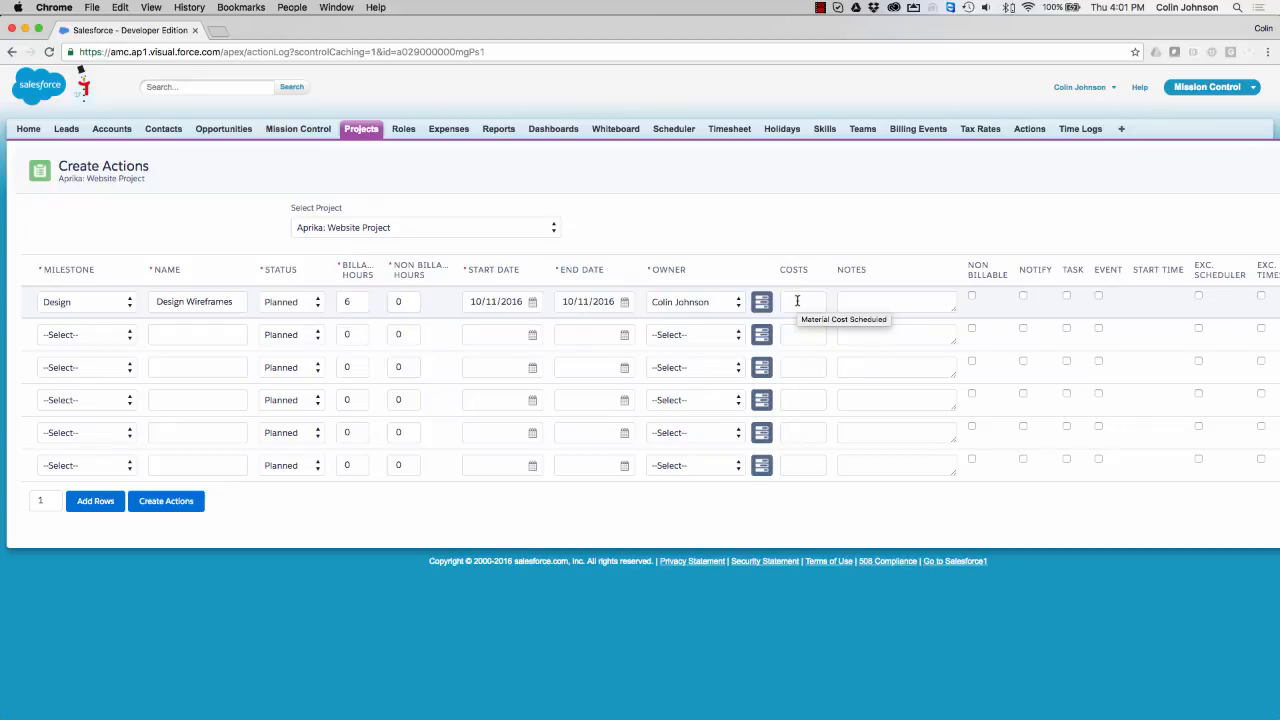
# - Tick Notify for Design Wireframes, leaving Event and Exc. Scheduler unticked
pyautogui.click(856, 300)
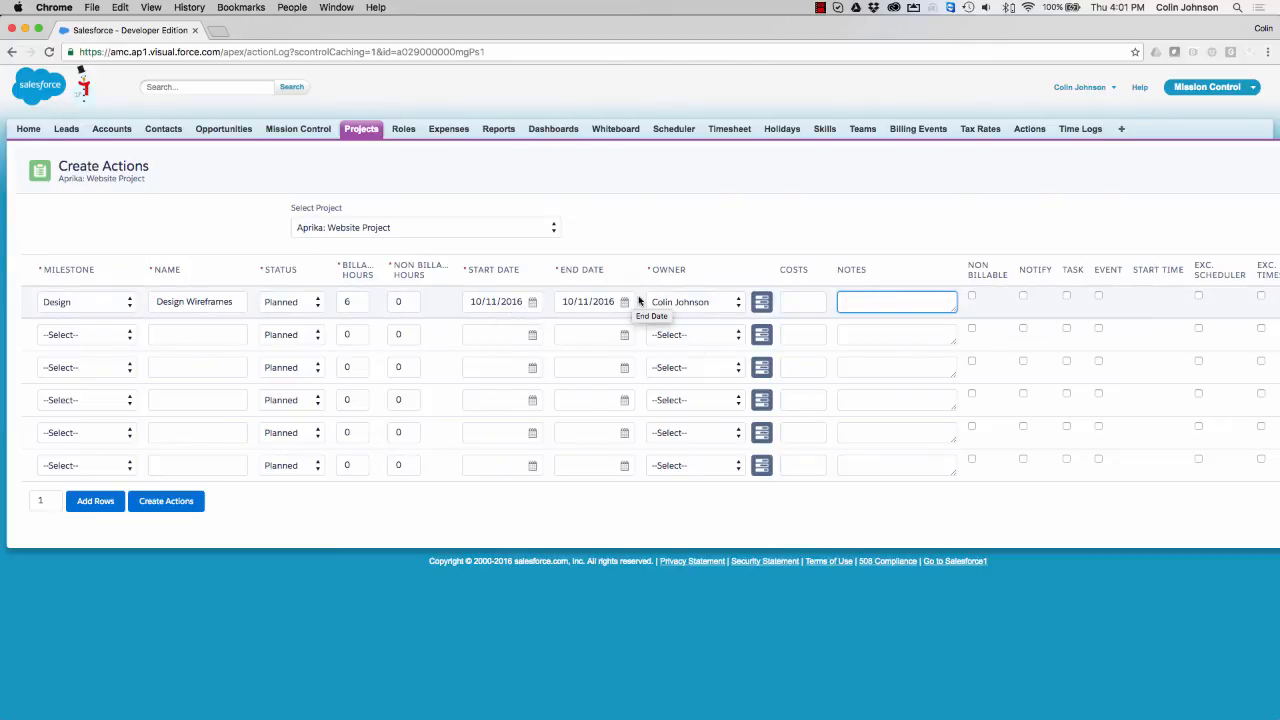
pyautogui.click(1023, 297)
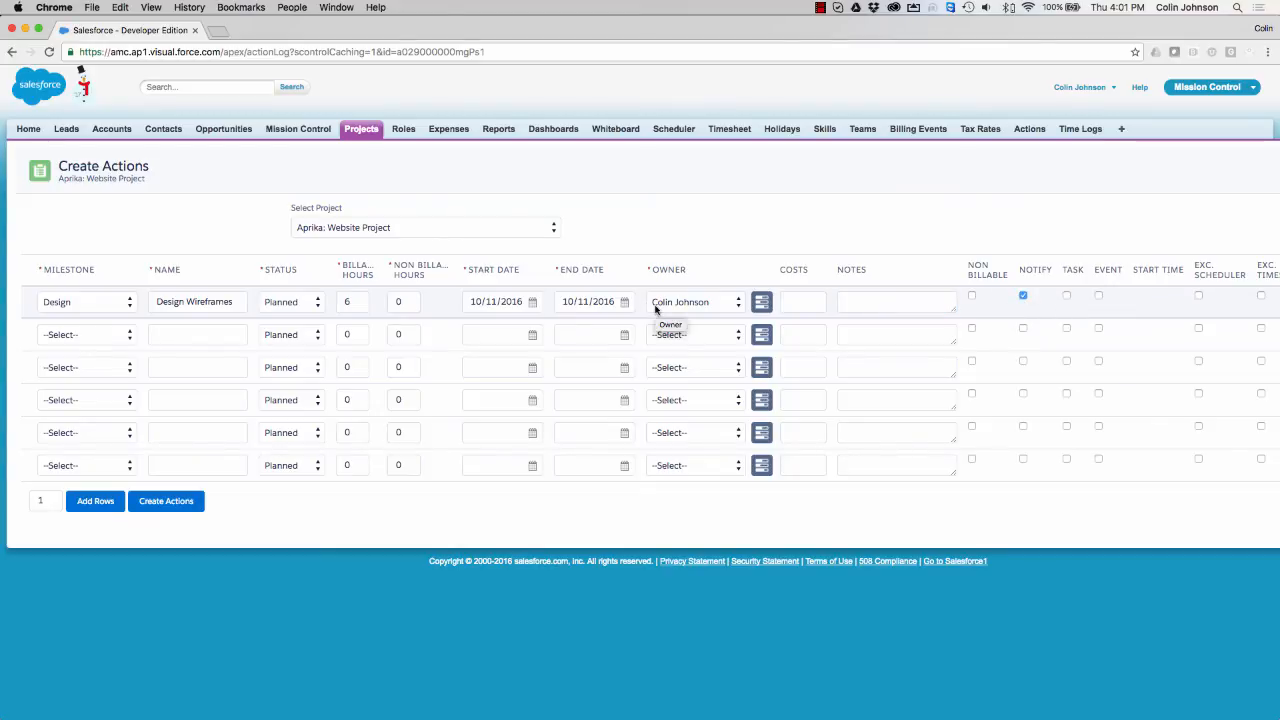
pyautogui.hscroll(5, 786, 303)
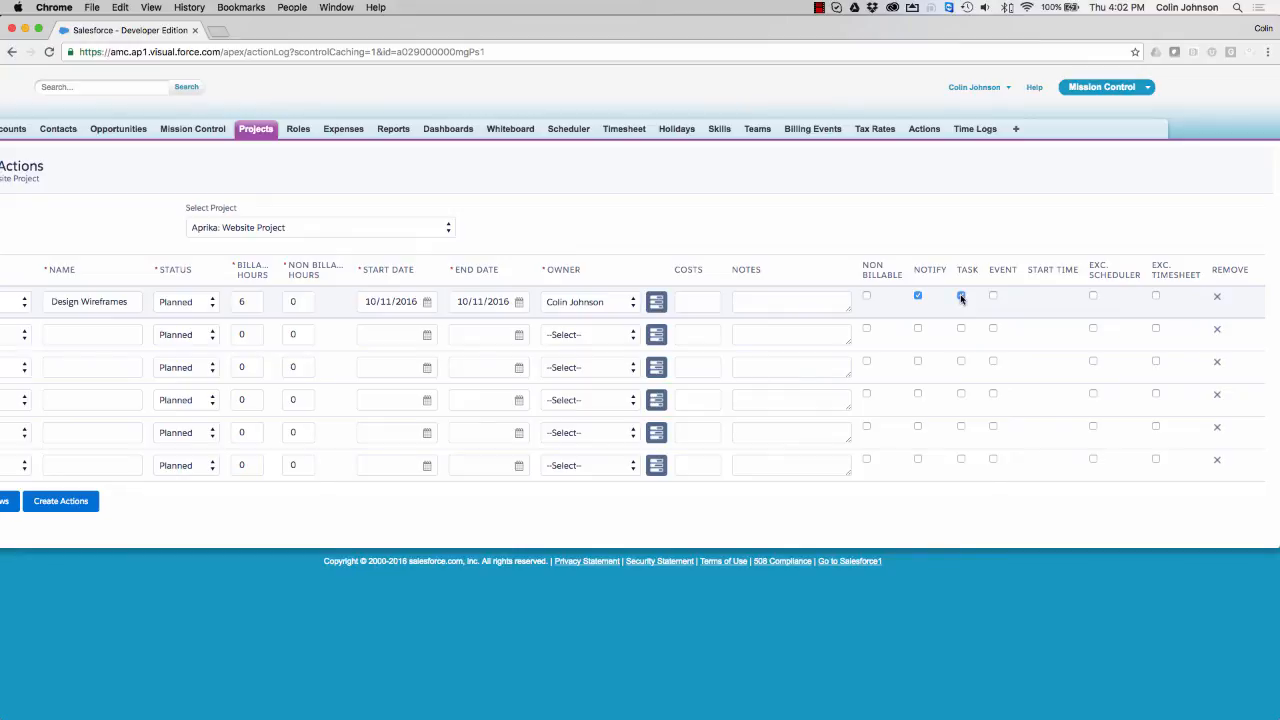
pyautogui.click(993, 297)
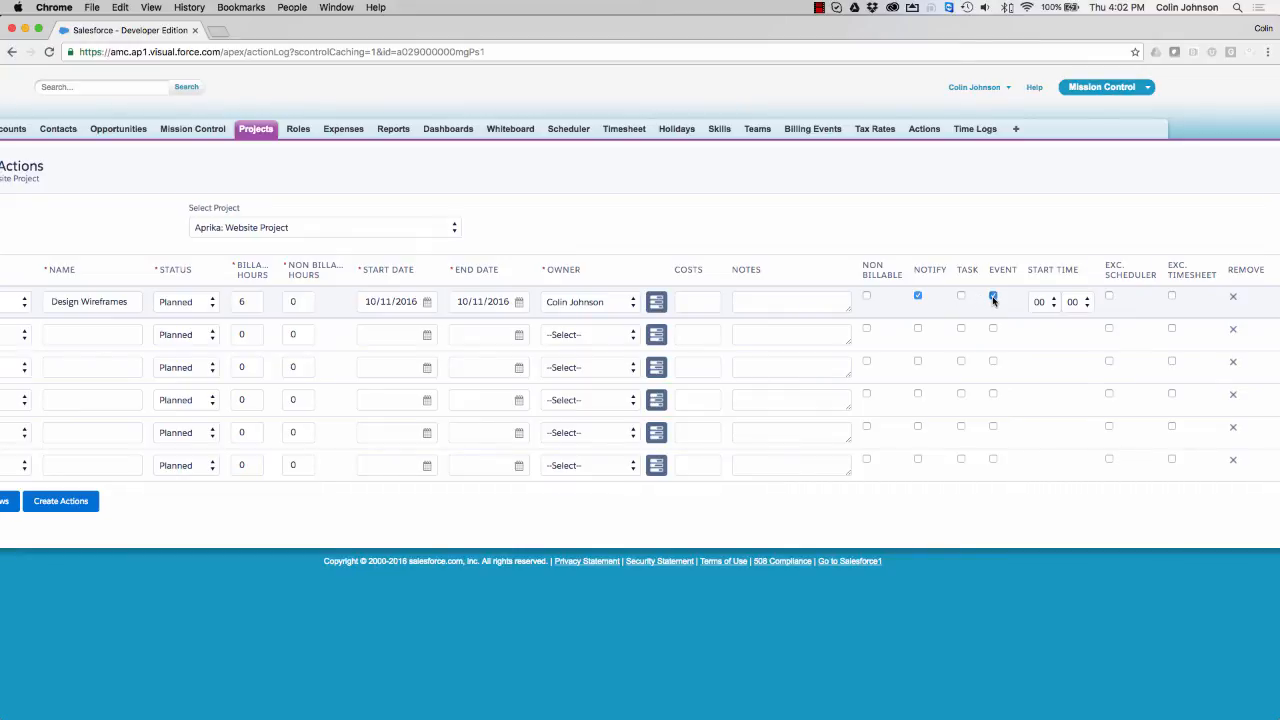
pyautogui.click(993, 297)
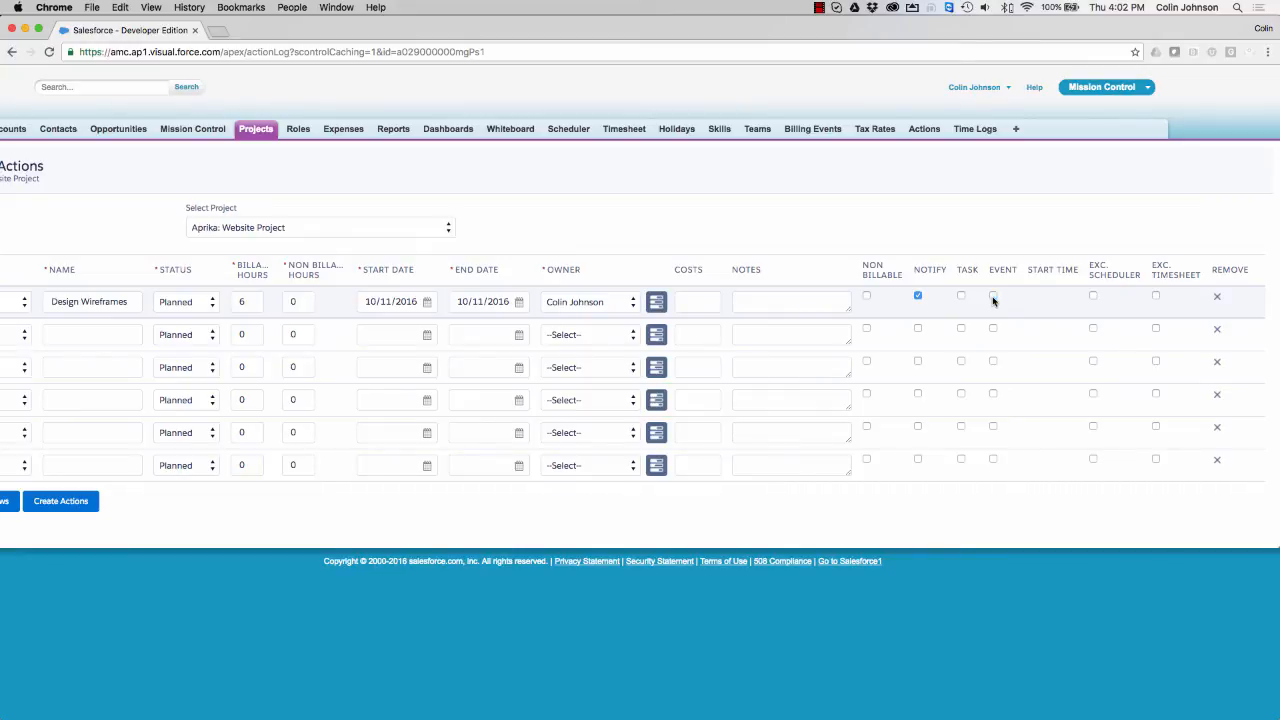
pyautogui.click(1093, 297)
pyautogui.click(1093, 296)
pyautogui.hscroll(-2, 743, 291)
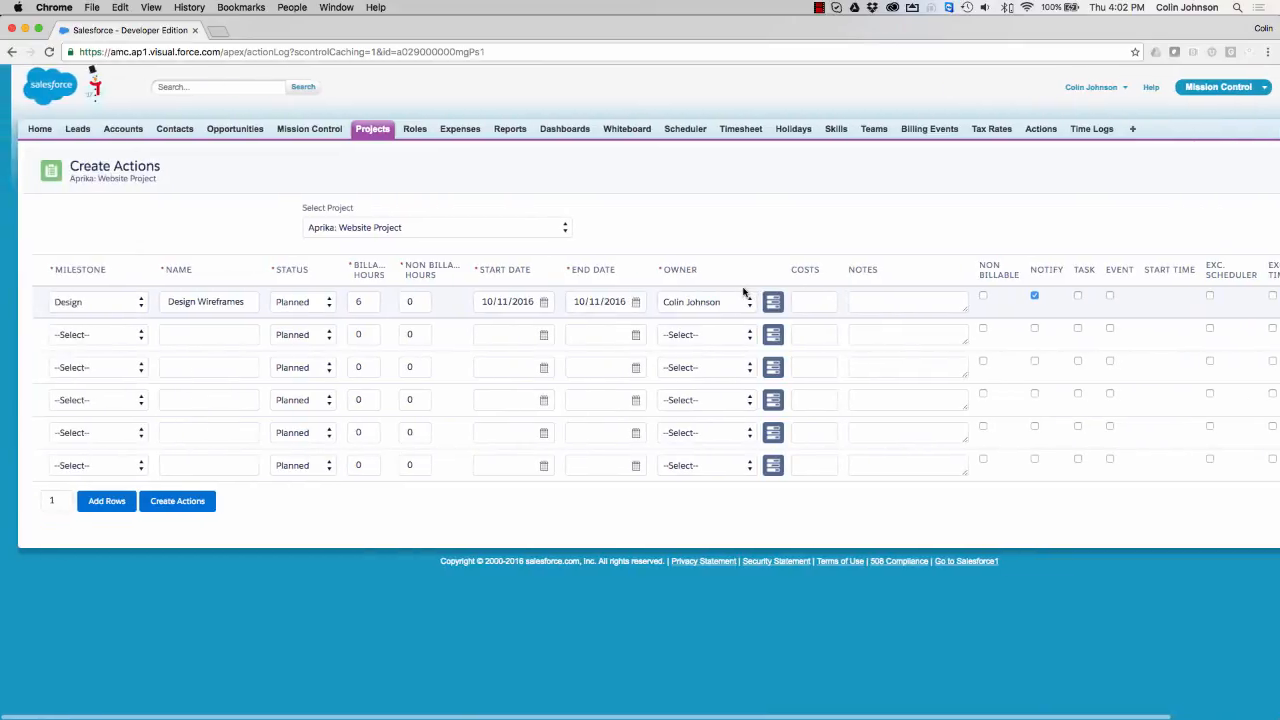
# - Assign rows 2–6 to milestones: Design, Build, Build, Deliver, Deliver
pyautogui.click(66, 338)
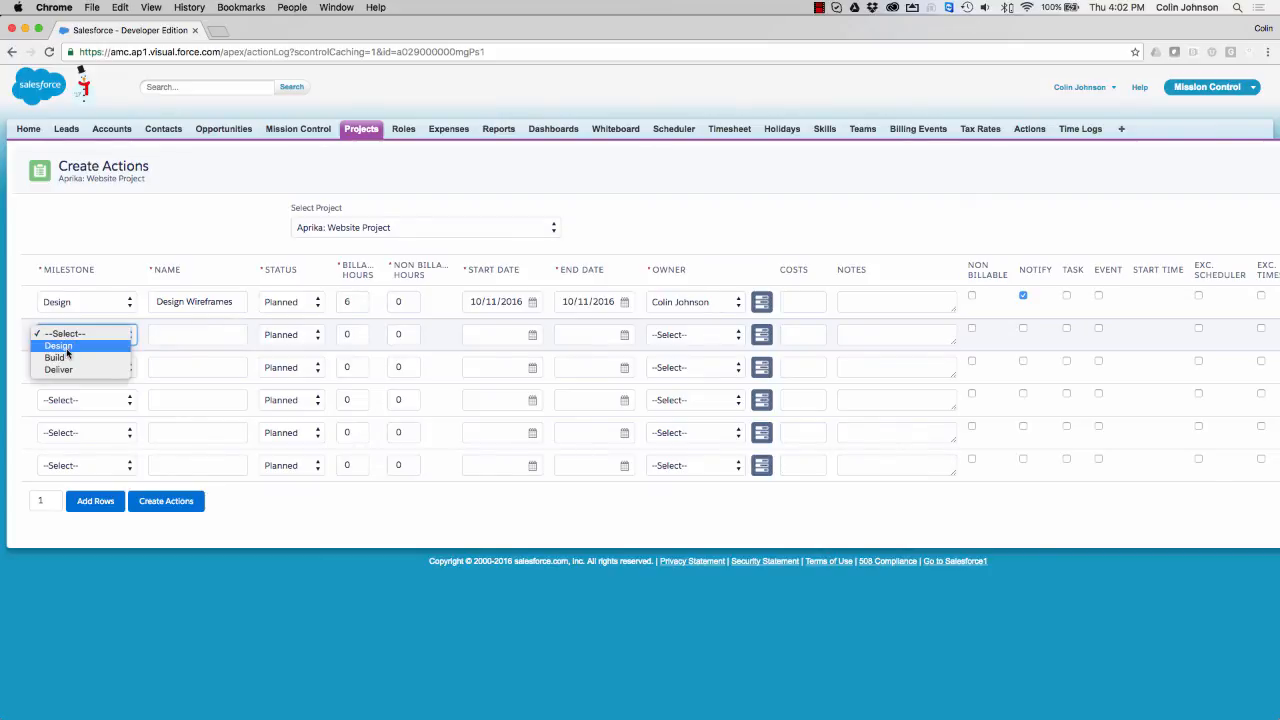
pyautogui.click(67, 348)
pyautogui.click(80, 368)
pyautogui.click(62, 390)
pyautogui.click(64, 401)
pyautogui.click(62, 423)
pyautogui.click(171, 338)
# - Name the actions Design UI, Build Page Content, Build Framework, Prepare Training Materials and Deliver Training
pyautogui.write('Design UI')
pyautogui.click(188, 369)
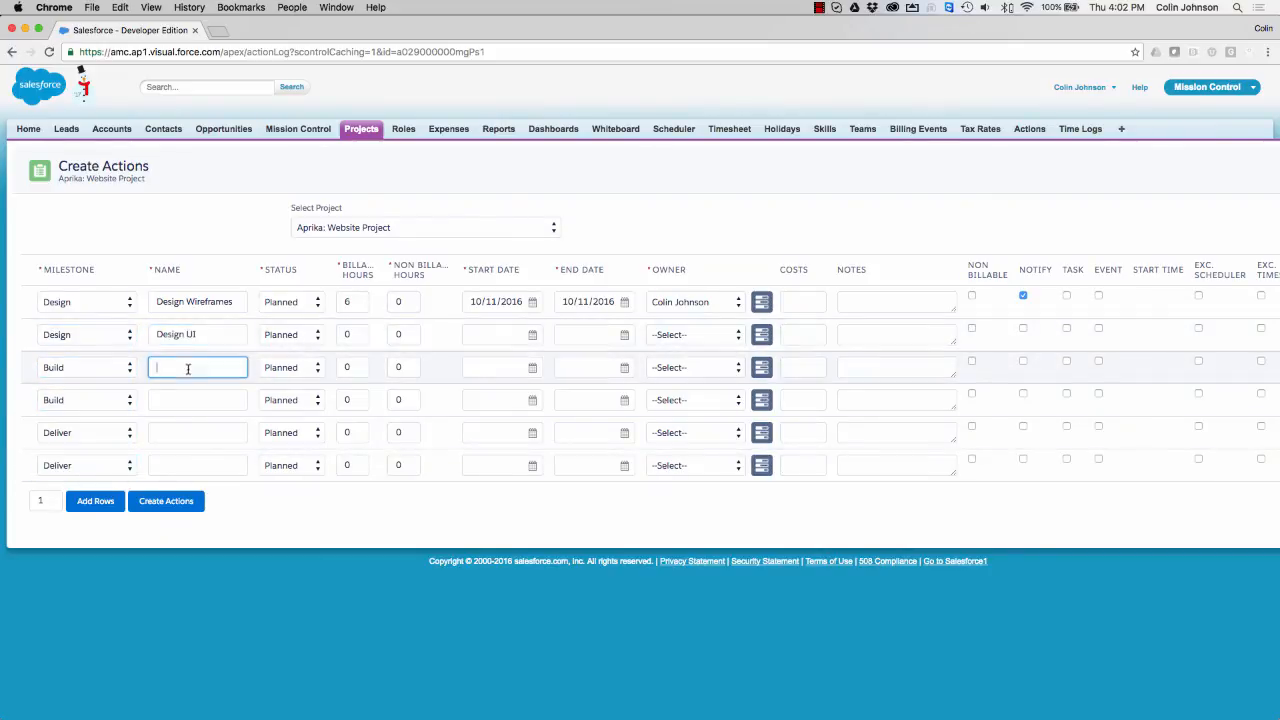
pyautogui.write('Build Page Content')
pyautogui.click(190, 400)
pyautogui.write('Build Framework')
pyautogui.click(190, 433)
pyautogui.write('Prepare Training Materials')
pyautogui.click(180, 466)
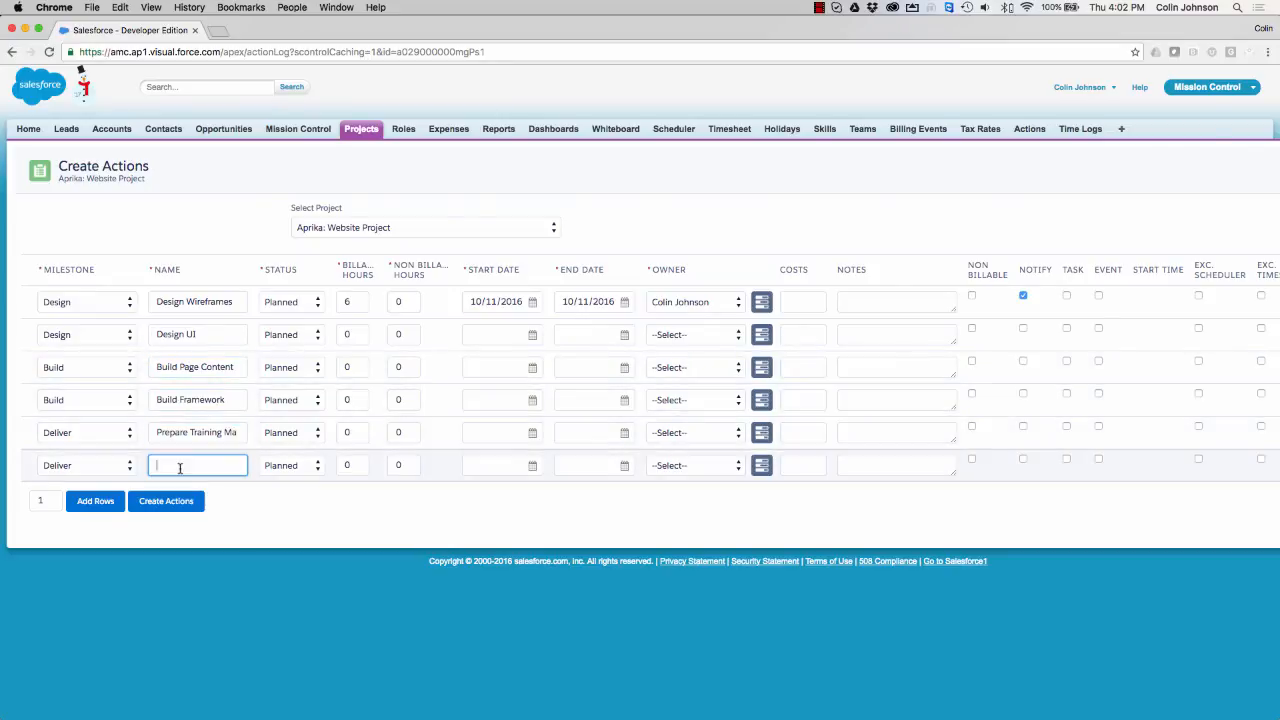
pyautogui.write('Deliver Training')
# - Enter billable hours (4 for Design UI, 6 for Build Page Content) and start/end dates, Build Page Content ending 15/11/2016
pyautogui.doubleClick(350, 335)
pyautogui.write('4')
pyautogui.doubleClick(350, 368)
pyautogui.write('6')
pyautogui.doubleClick(350, 401)
pyautogui.write('6')
pyautogui.doubleClick(350, 433)
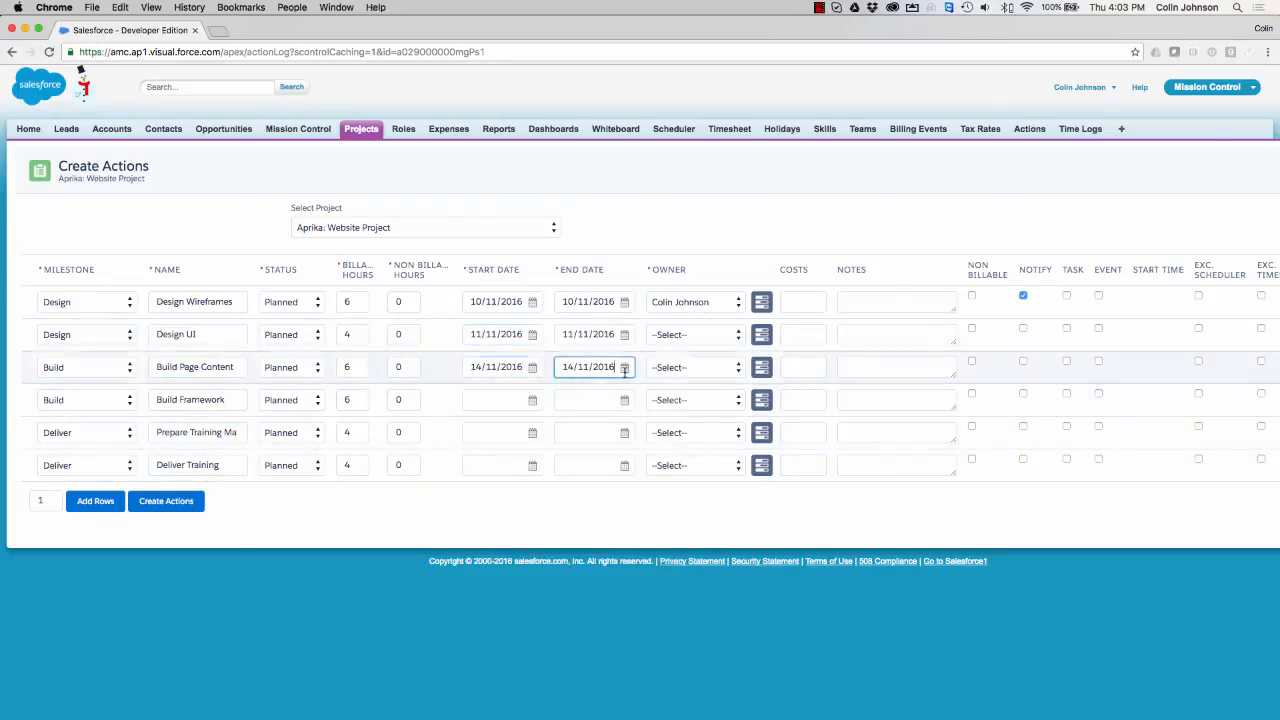
pyautogui.click(641, 515)
pyautogui.click(533, 401)
pyautogui.click(584, 263)
pyautogui.click(533, 433)
# - Make the External Designer own Design UI, the project lead own both training actions, and create all six actions
pyautogui.click(620, 297)
pyautogui.click(533, 466)
pyautogui.click(656, 329)
pyautogui.click(690, 335)
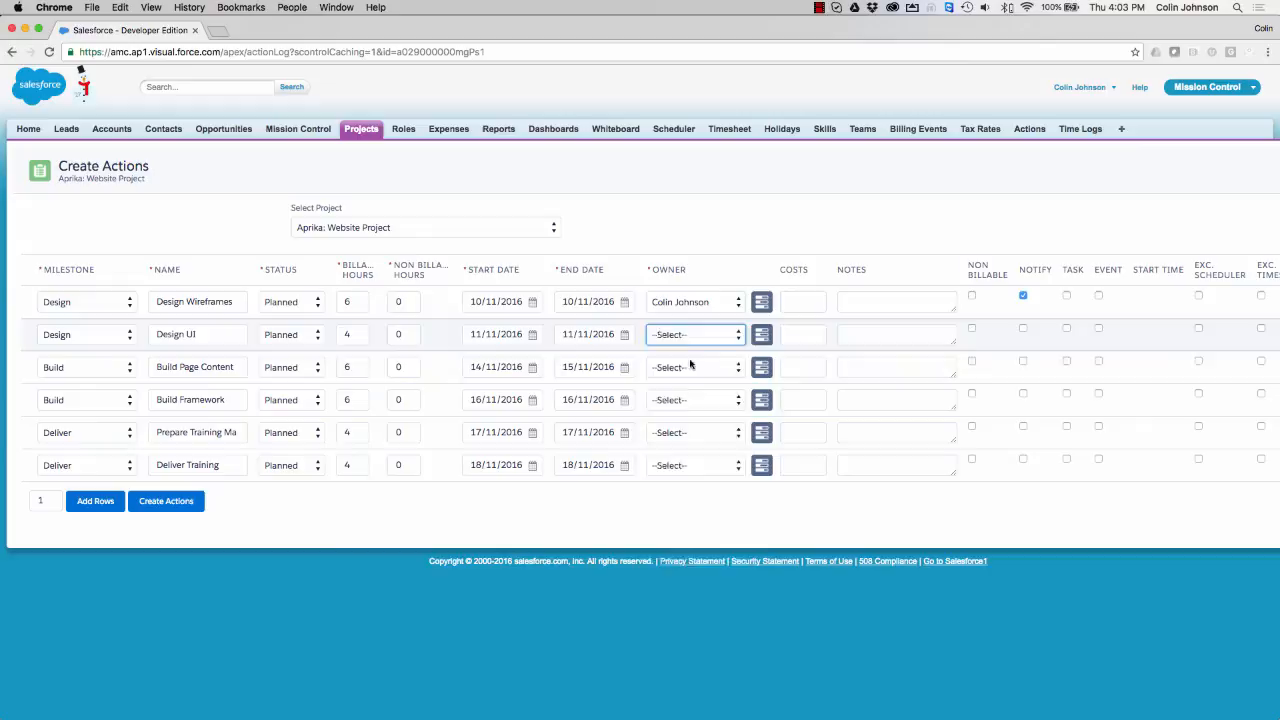
pyautogui.click(690, 433)
pyautogui.click(690, 487)
pyautogui.click(690, 466)
pyautogui.click(690, 520)
pyautogui.click(337, 517)
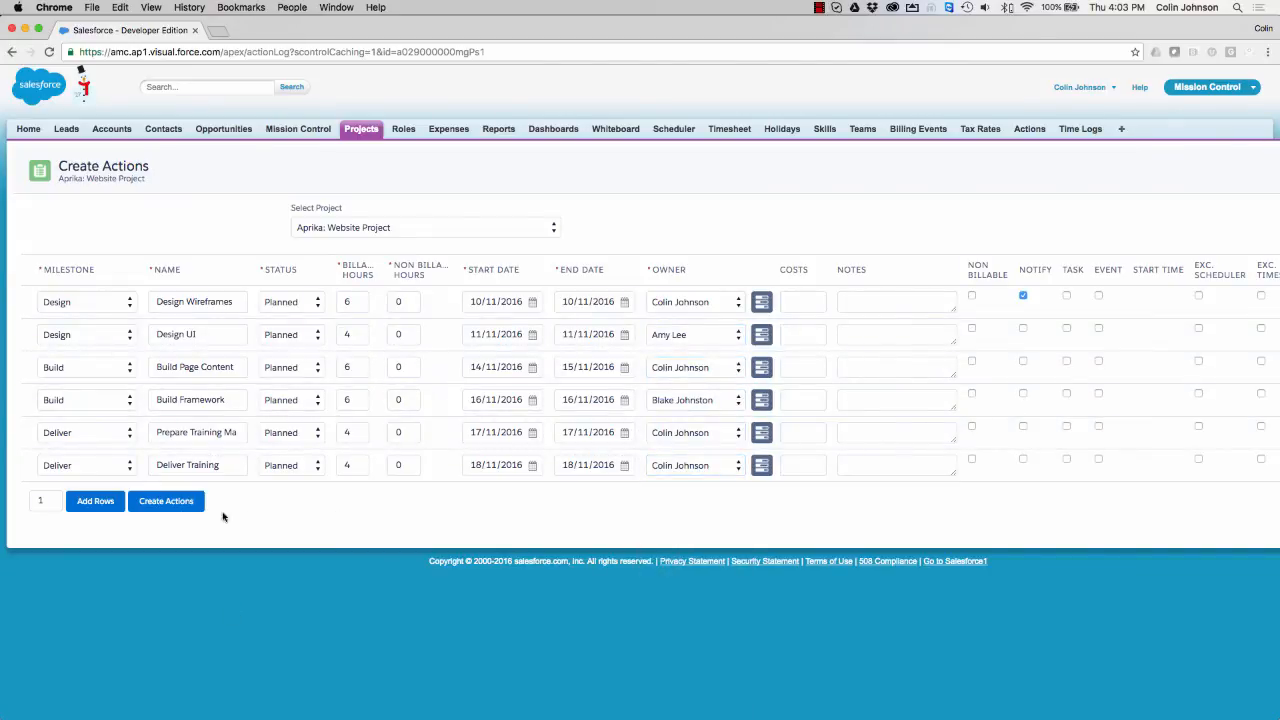
pyautogui.click(156, 507)
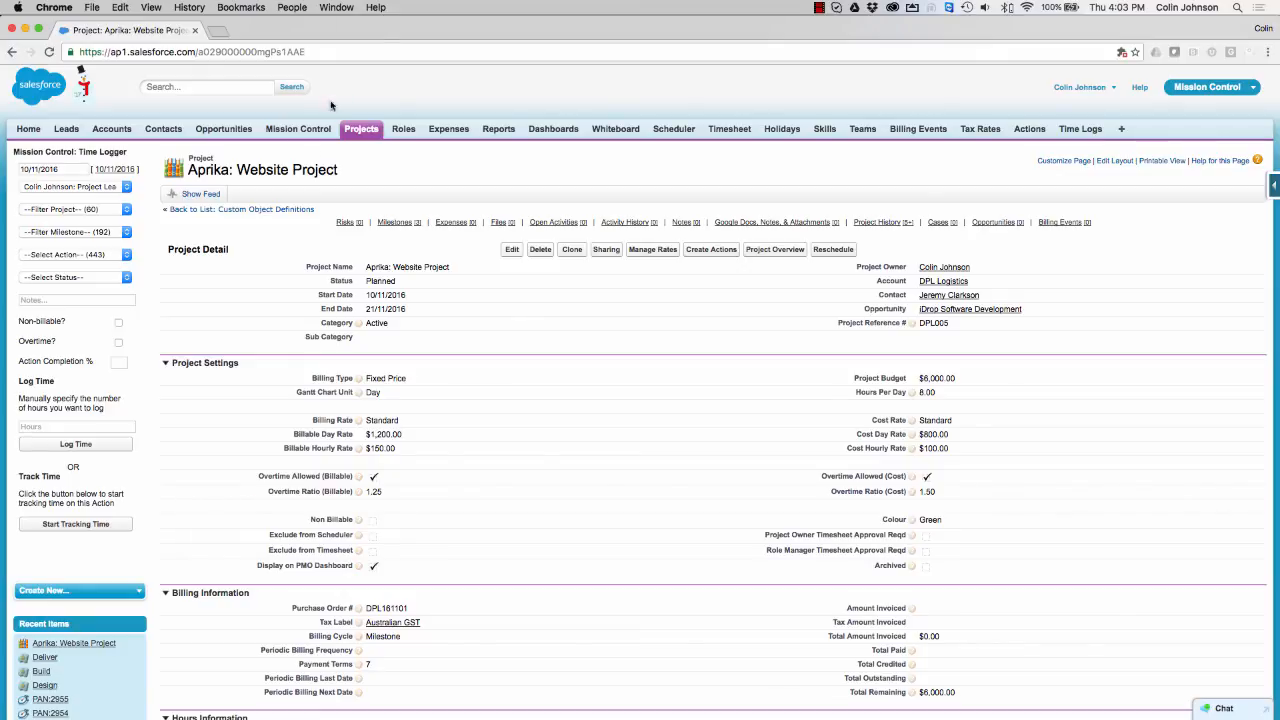
# - From the Mission Control console, select Aprika: Website Project and view its project overview
pyautogui.click(293, 130)
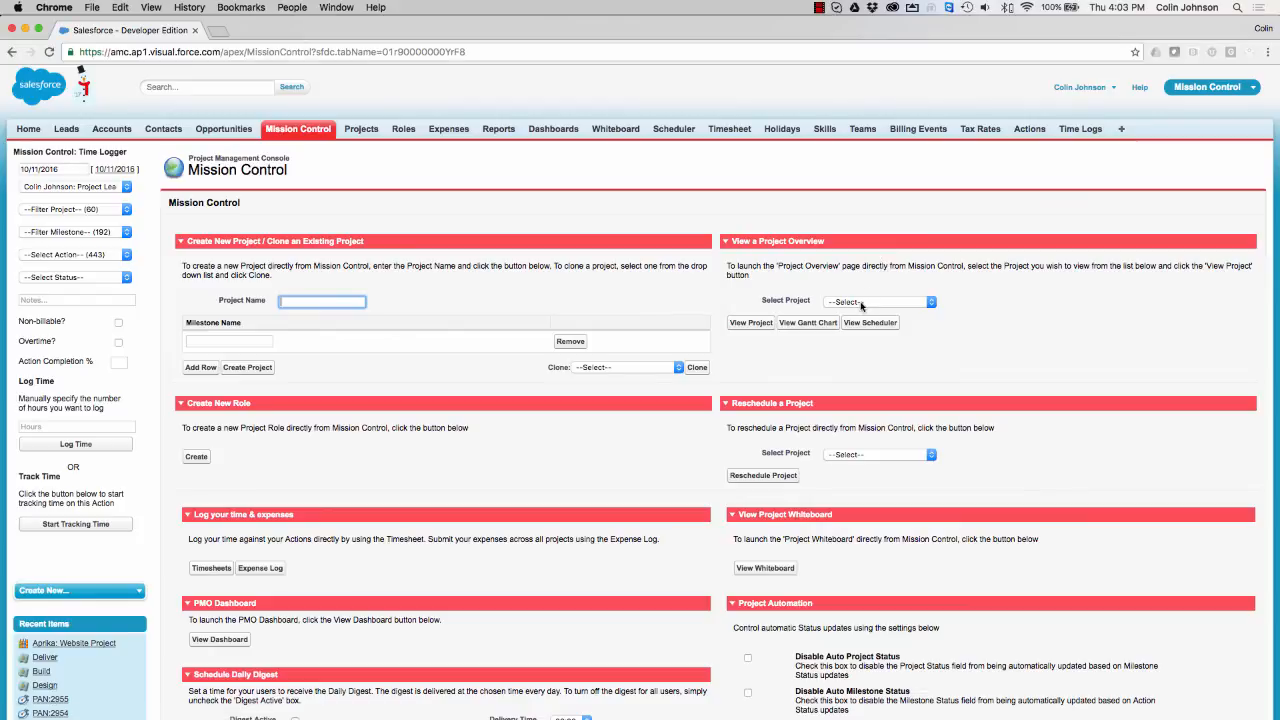
pyautogui.click(862, 300)
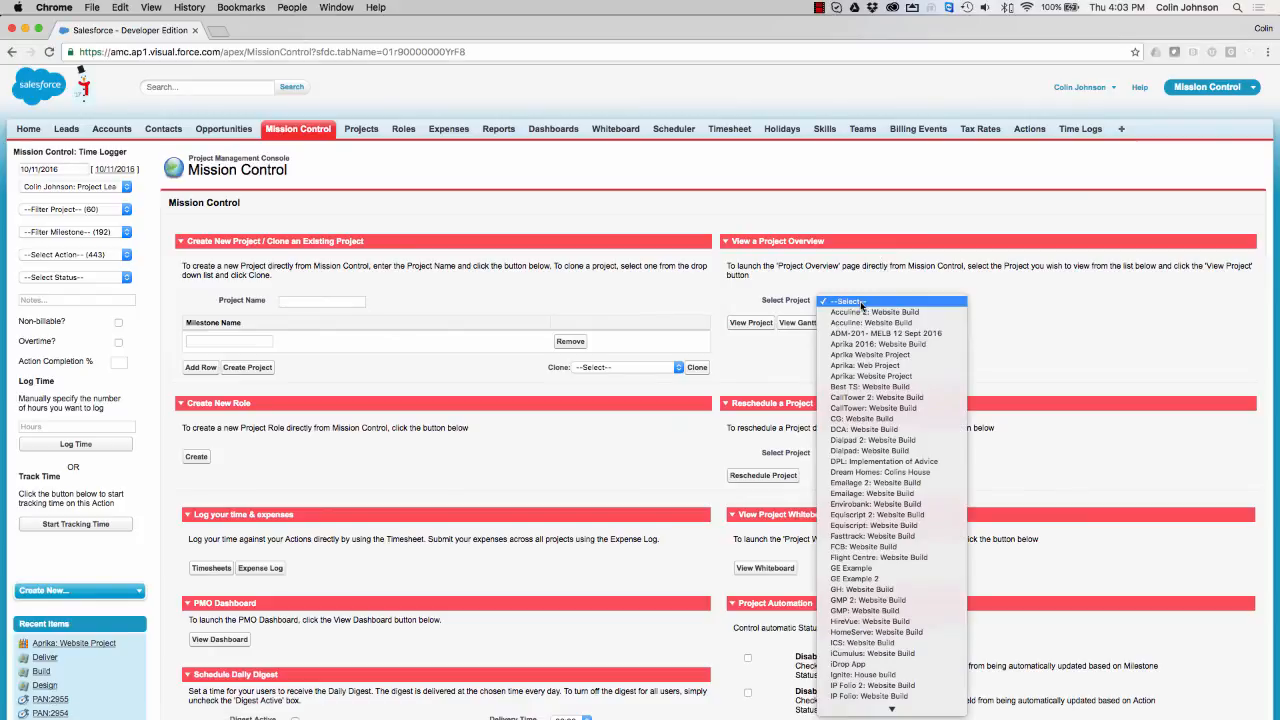
pyautogui.click(851, 376)
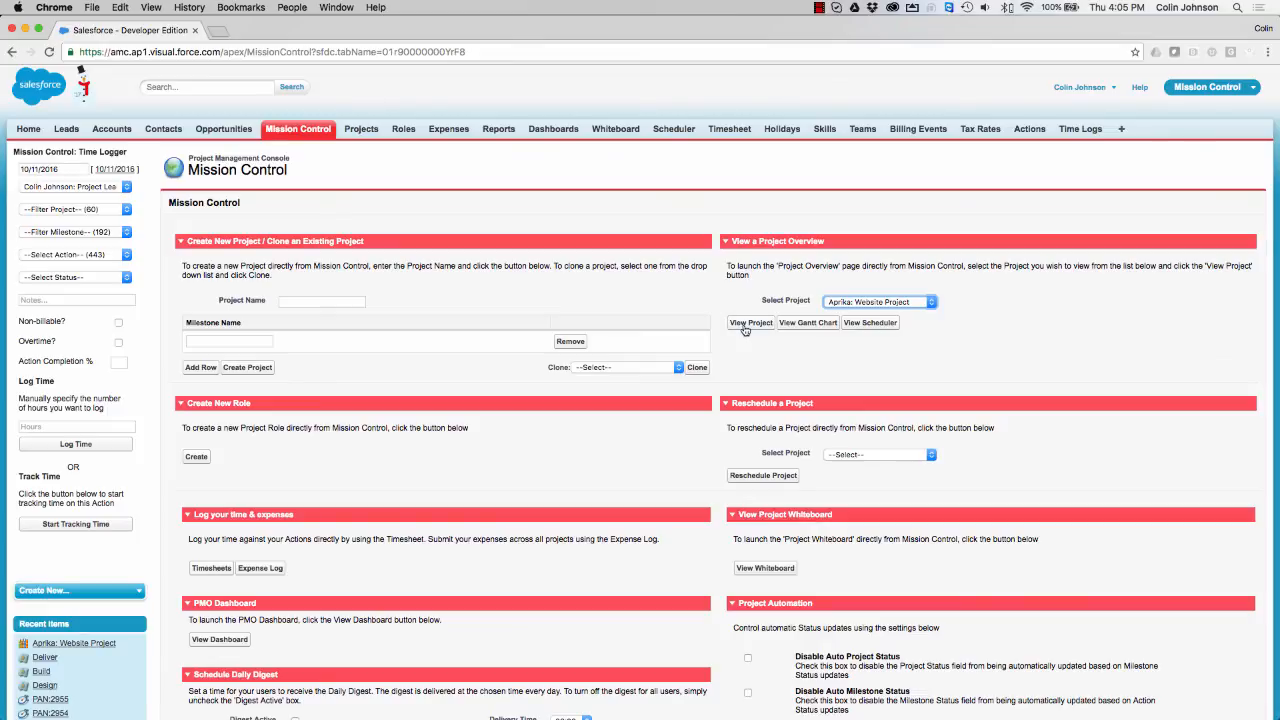
pyautogui.click(744, 326)
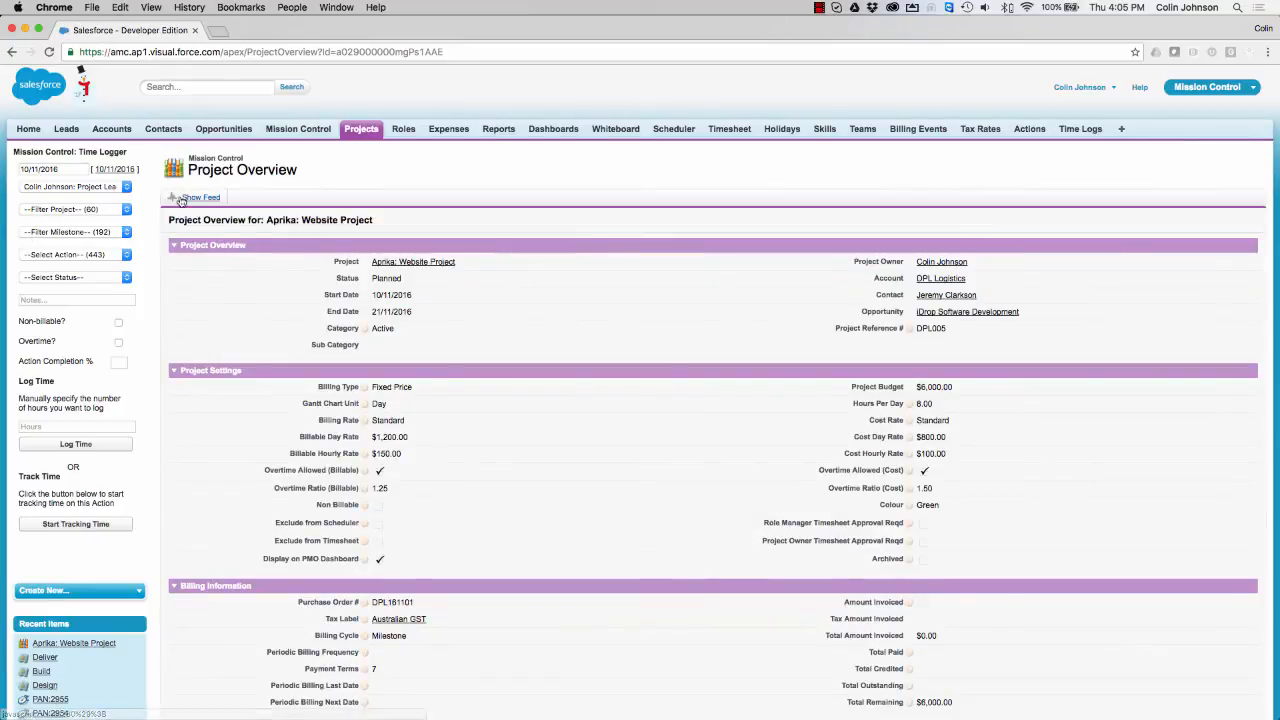
# - Scroll down to the Gantt chart's six actions, then back to the top of the overview
pyautogui.scroll(-20, 181, 200)
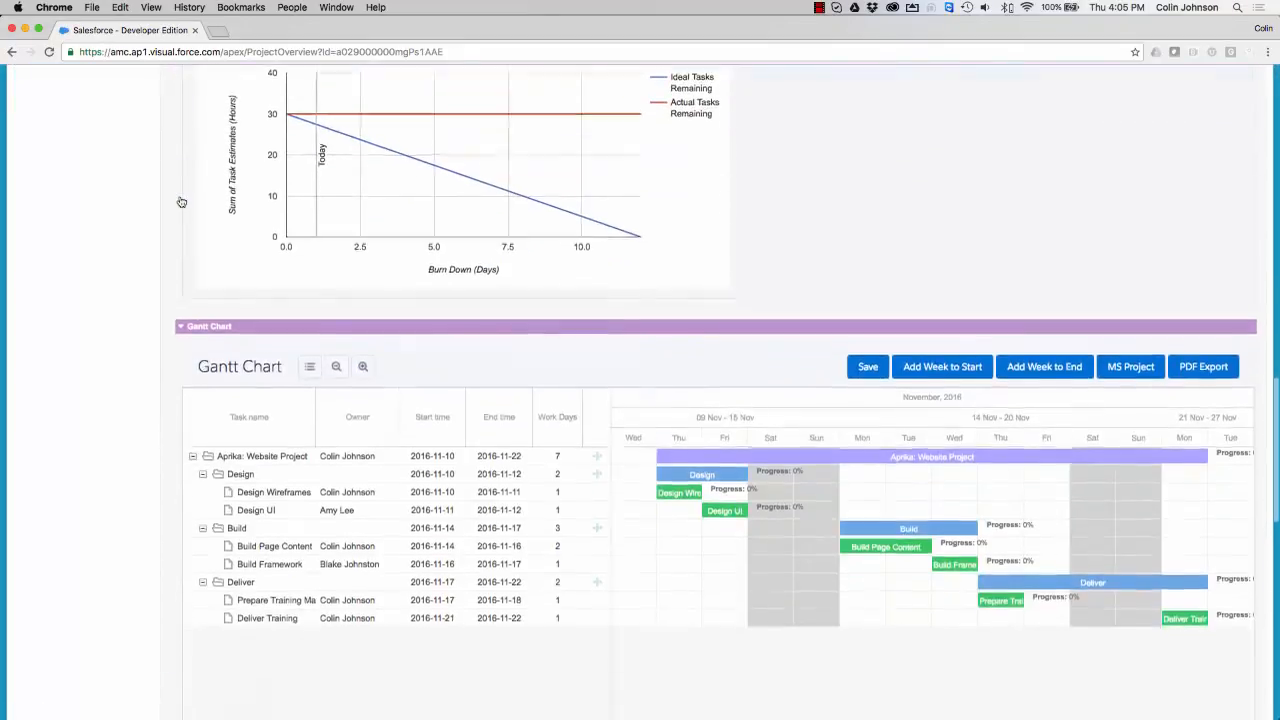
pyautogui.scroll(-10, 181, 202)
pyautogui.scroll(15, 181, 202)
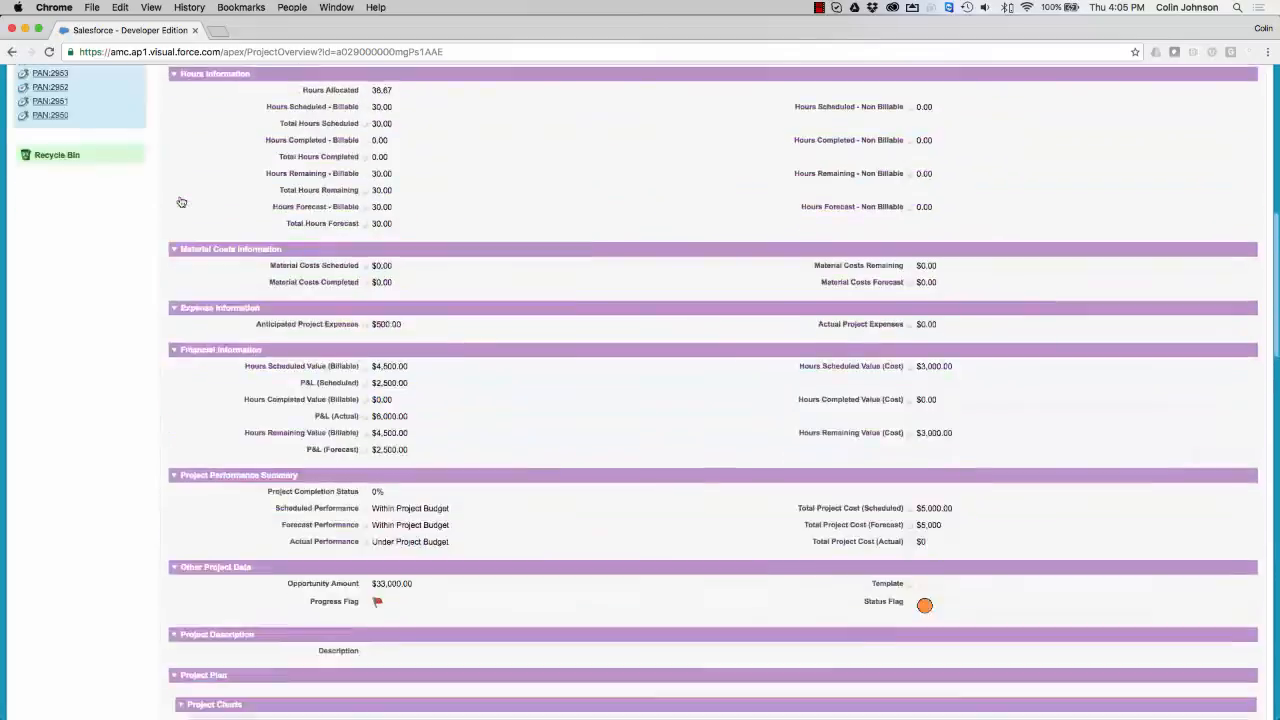
pyautogui.scroll(10, 181, 202)
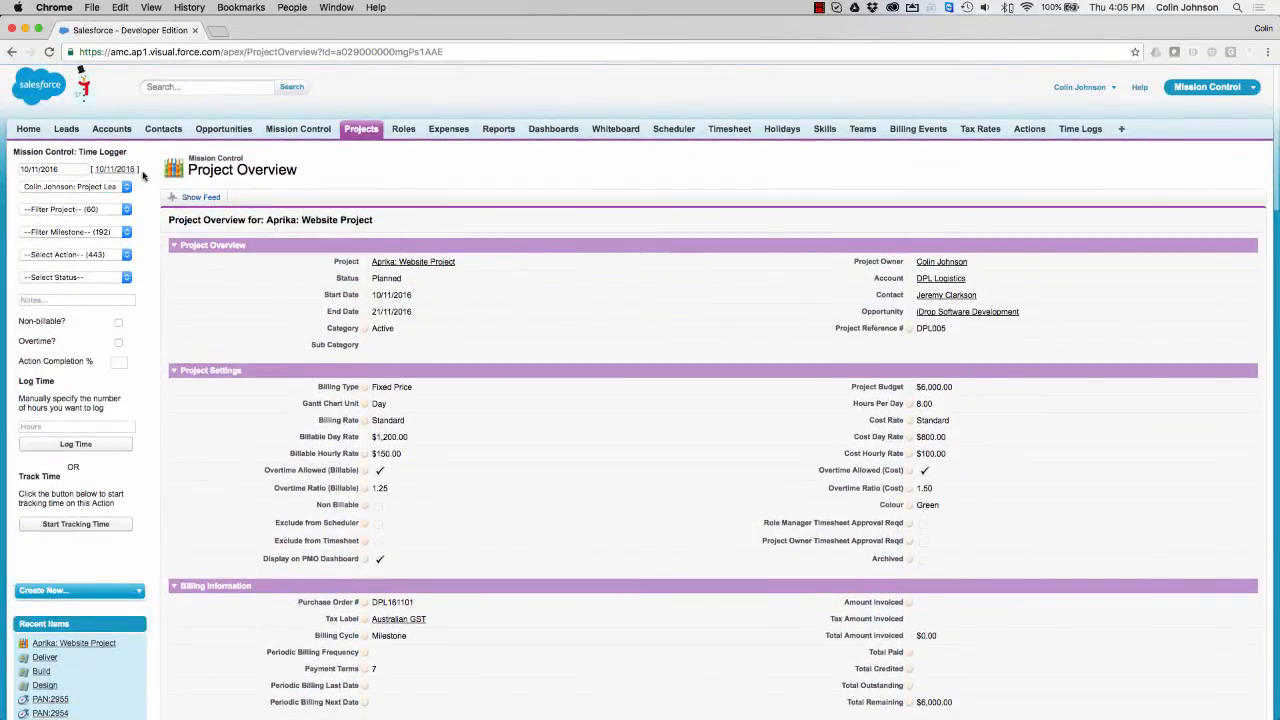